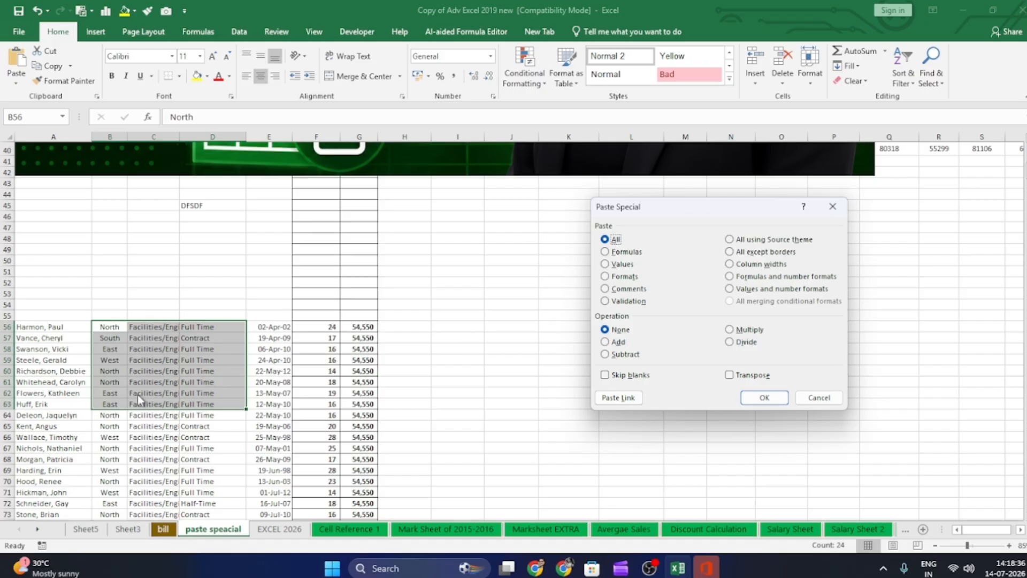
Step: Copy the employee rows A56:G78 and open Paste Special for cell J55
{"action": "left_click", "coordinate": [812, 398]}
{"action": "scroll", "coordinate": [164, 304], "scroll_direction": "down", "scroll_amount": 3}
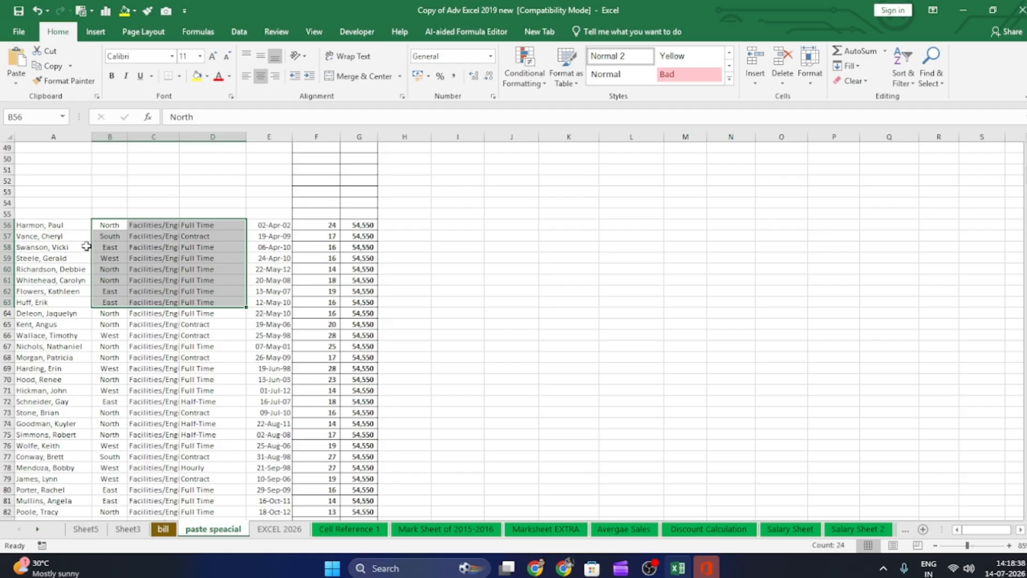
{"action": "mouse_move", "coordinate": [27, 225]}
{"action": "left_mouse_down"}
{"action": "mouse_move", "coordinate": [230, 356]}
{"action": "mouse_move", "coordinate": [323, 463]}
{"action": "mouse_move", "coordinate": [357, 466]}
{"action": "left_mouse_up"}
{"action": "key", "text": "ctrl+c"}
{"action": "left_click", "coordinate": [503, 217]}
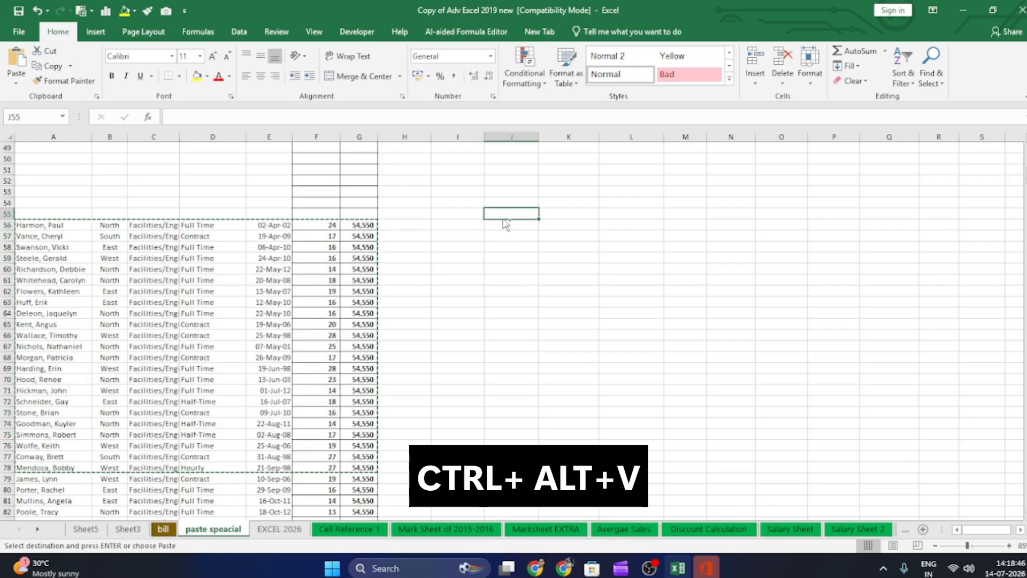
{"action": "key", "text": "ctrl+alt+v"}
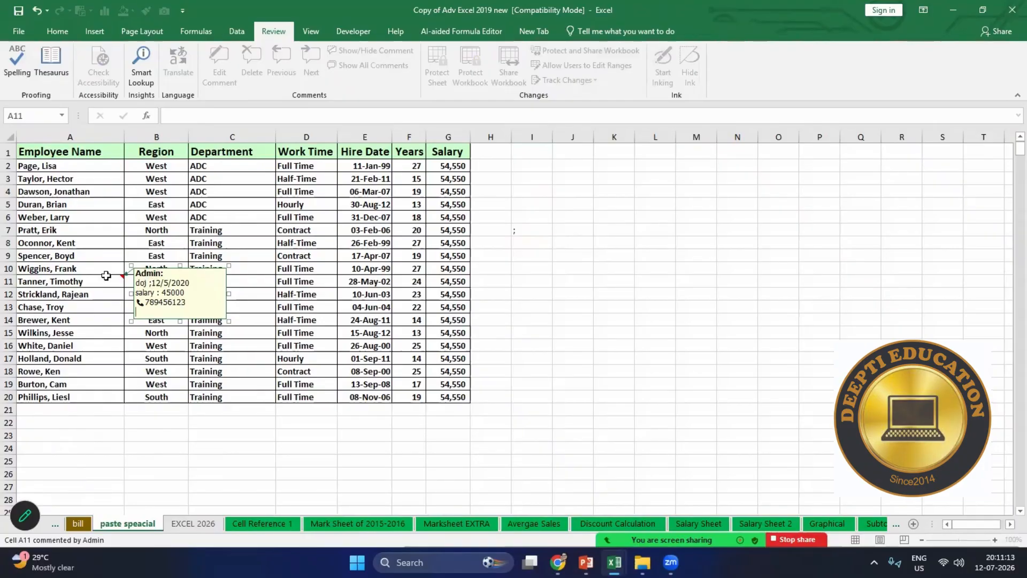
{"action": "key", "text": "super+period"}
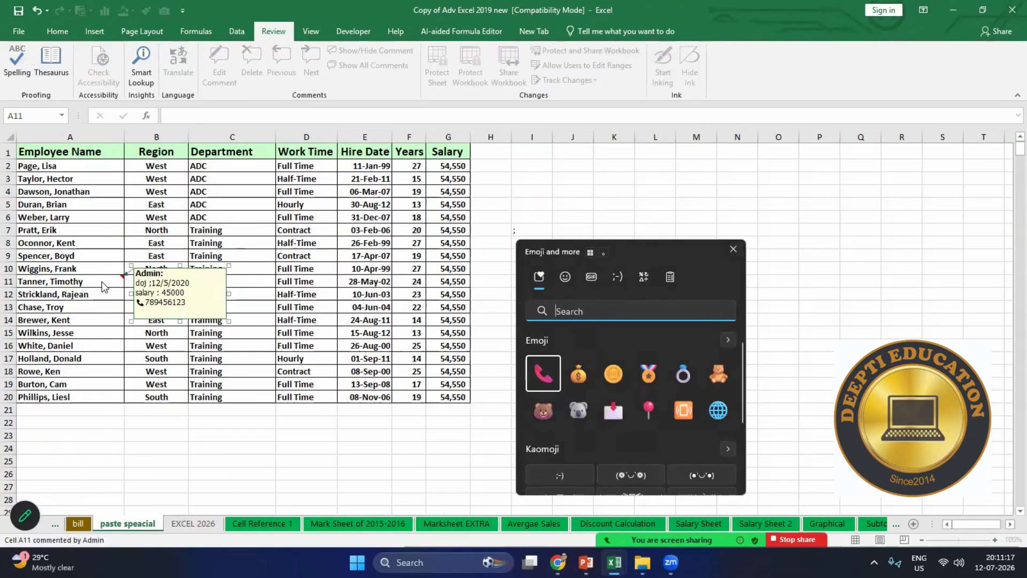
{"action": "left_click", "coordinate": [716, 413]}
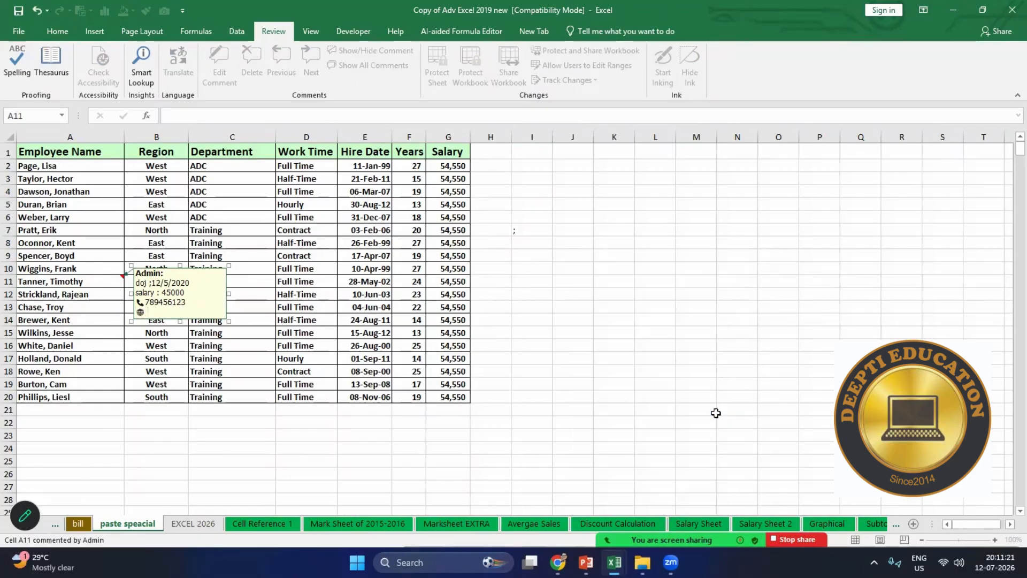
{"action": "type", "text": "www.deepti"}
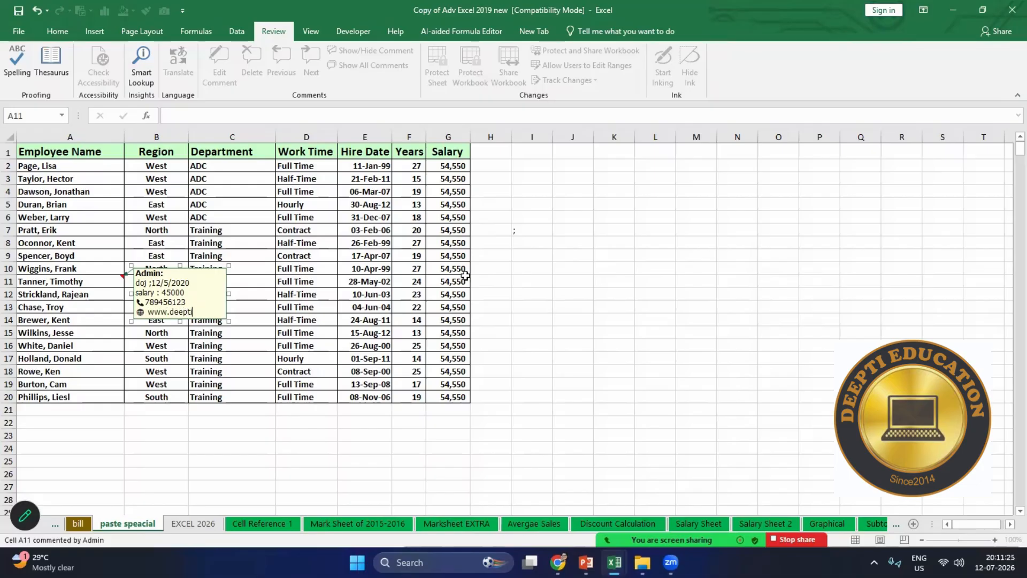
{"action": "type", "text": "educational.in"}
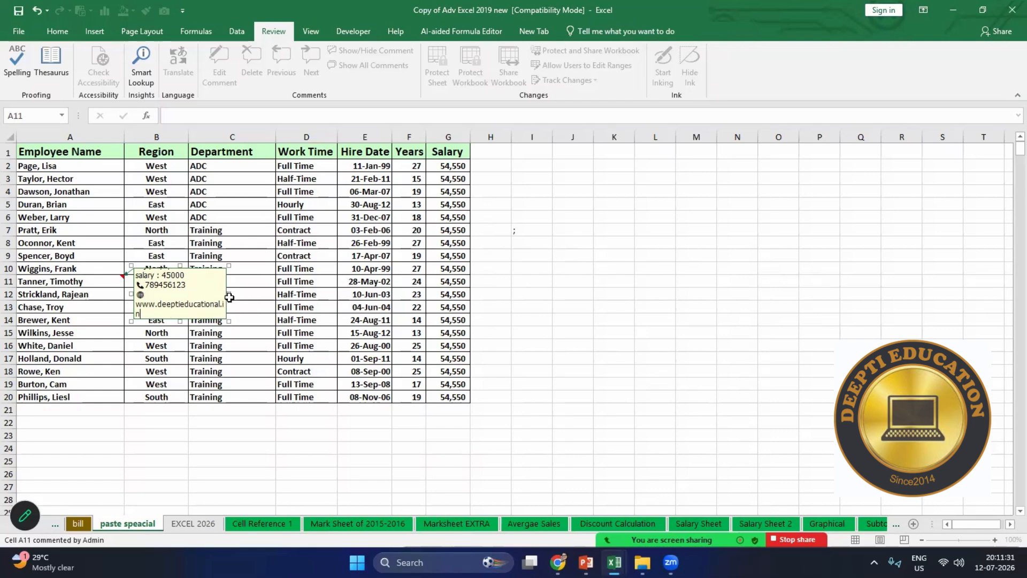
{"action": "left_click_drag", "start_coordinate": [229, 288], "coordinate": [257, 291]}
{"action": "left_click", "coordinate": [515, 305]}
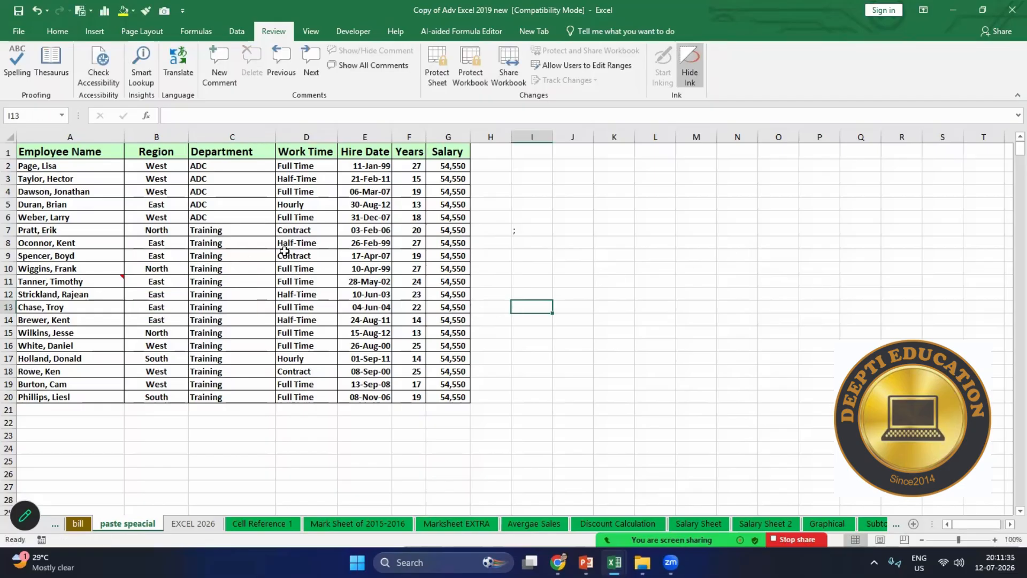
Step: Display all comments on the paste speacial sheet
{"action": "left_click", "coordinate": [93, 278]}
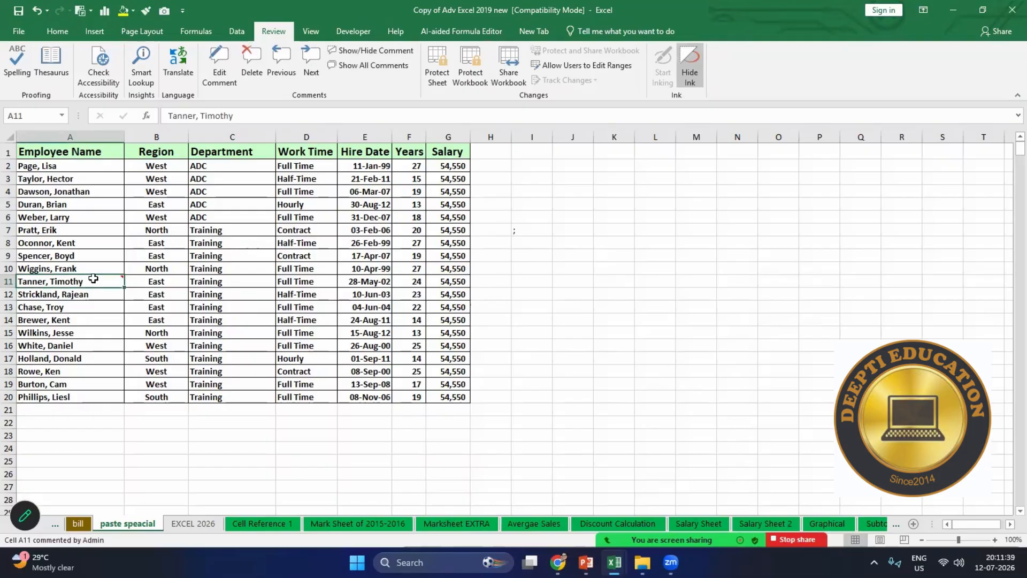
{"action": "left_click", "coordinate": [368, 66]}
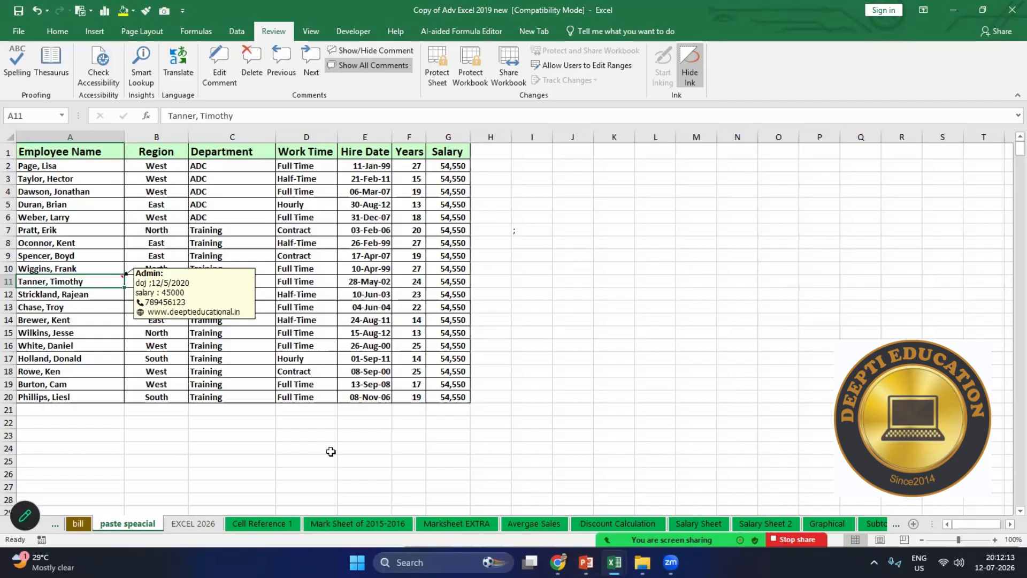
{"action": "left_click", "coordinate": [331, 451]}
Step: Add a comment reading "dfdsfdsfs" to the employee name in cell A8
{"action": "left_click", "coordinate": [76, 244]}
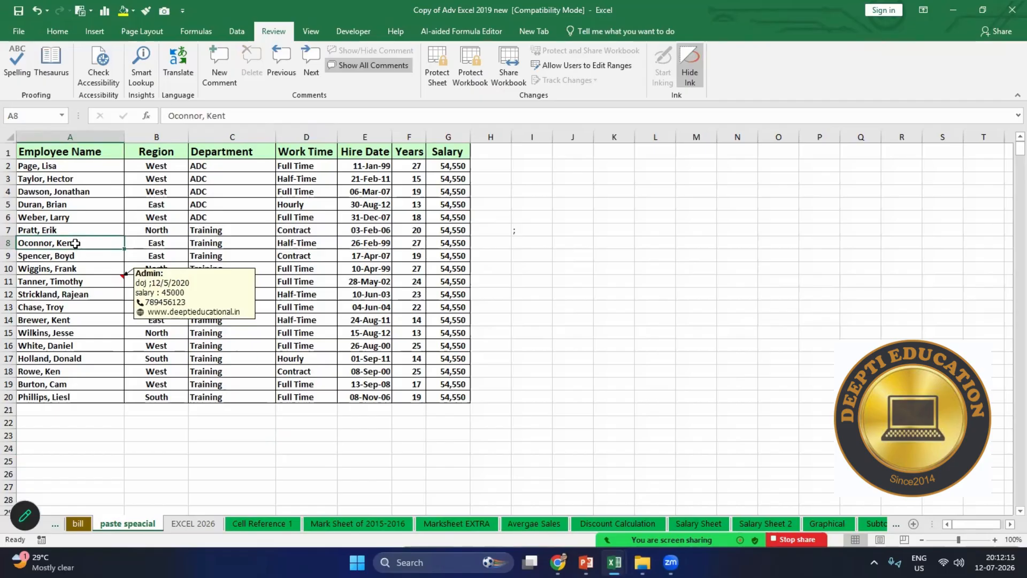
{"action": "left_click", "coordinate": [220, 66]}
{"action": "type", "text": "dfdfdsfs"}
{"action": "left_click", "coordinate": [571, 331]}
Step: Add a comment reading "dfdsfdsf" to the employee name in cell A5
{"action": "left_click", "coordinate": [60, 199]}
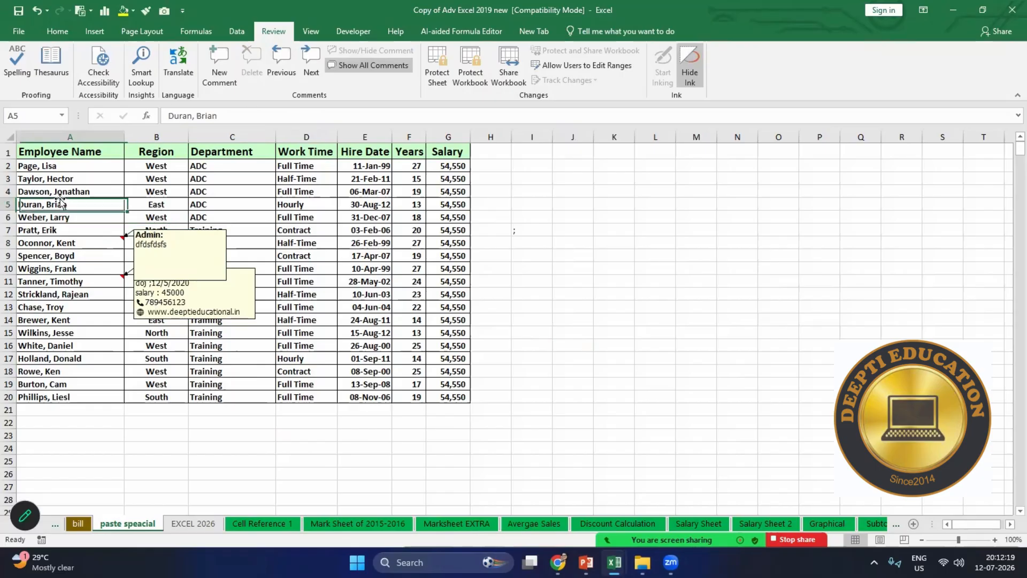
{"action": "left_click", "coordinate": [214, 62]}
{"action": "type", "text": "dfdsfdsf"}
Step: Add a comment reading "dfdsfdsfds" to the employee name in cell A20 and hide all comments on the sheet
{"action": "left_click", "coordinate": [69, 398]}
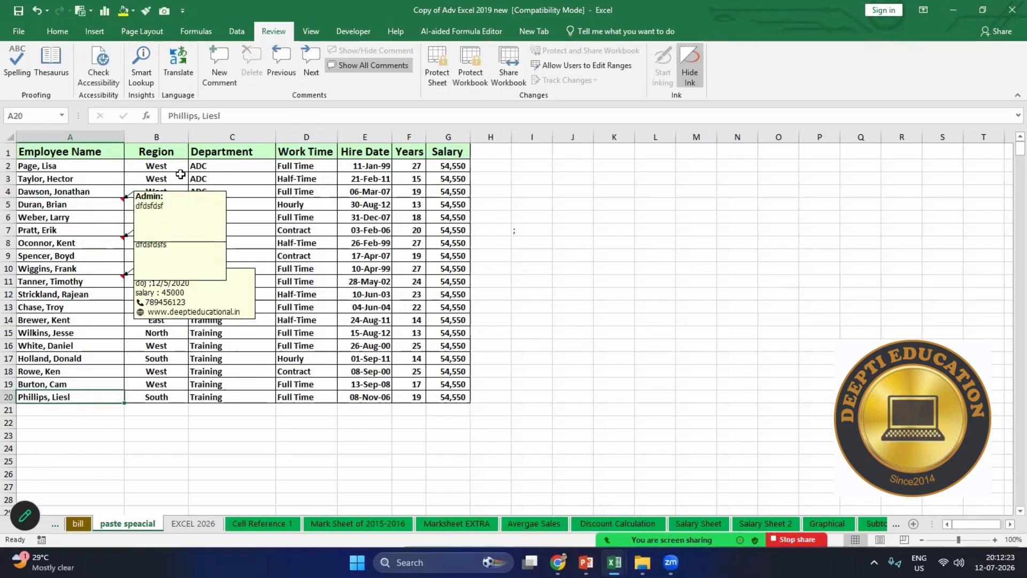
{"action": "left_click", "coordinate": [219, 62]}
{"action": "type", "text": "dfdsfdsfds"}
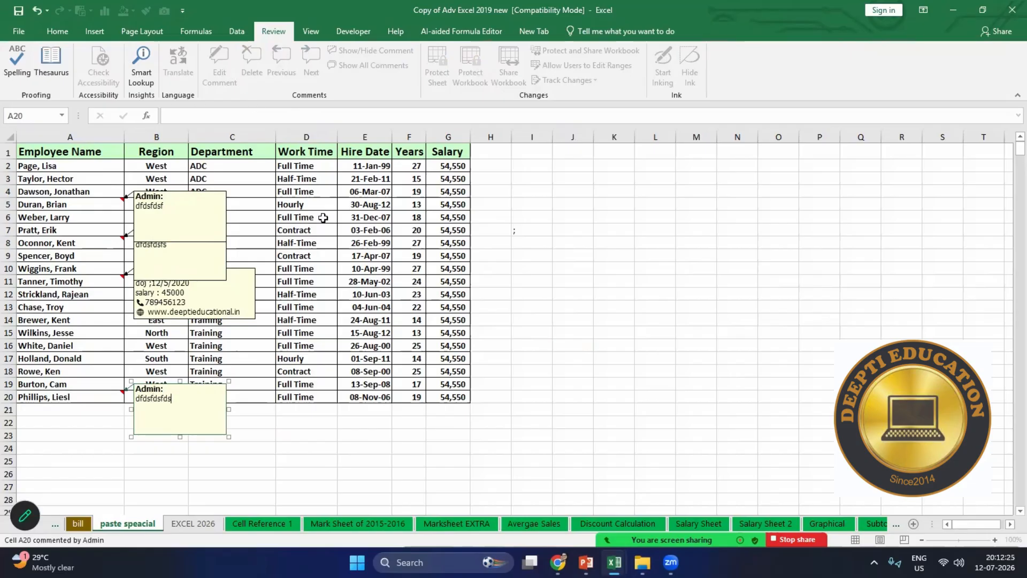
{"action": "left_click", "coordinate": [535, 358]}
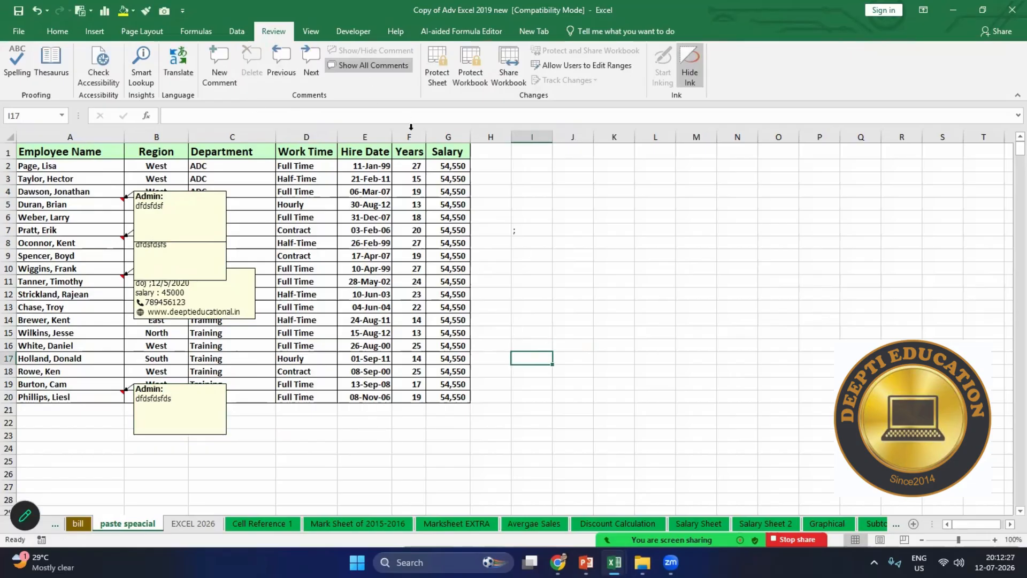
{"action": "left_click", "coordinate": [357, 65]}
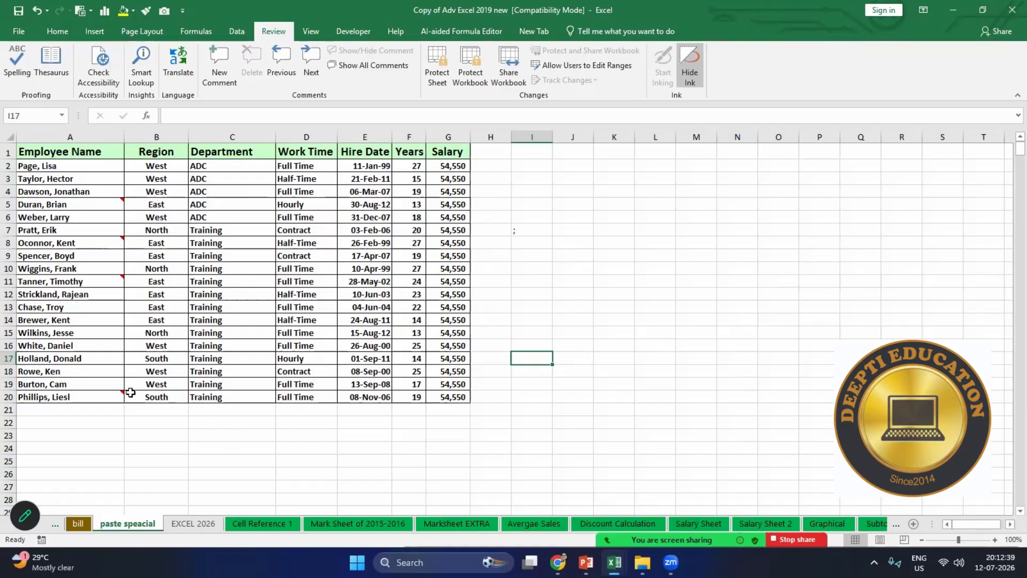
Step: Copy the employee table A1:G20 and paste only its comments at cell K1 with Paste Special
{"action": "left_click_drag", "start_coordinate": [71, 153], "coordinate": [439, 391]}
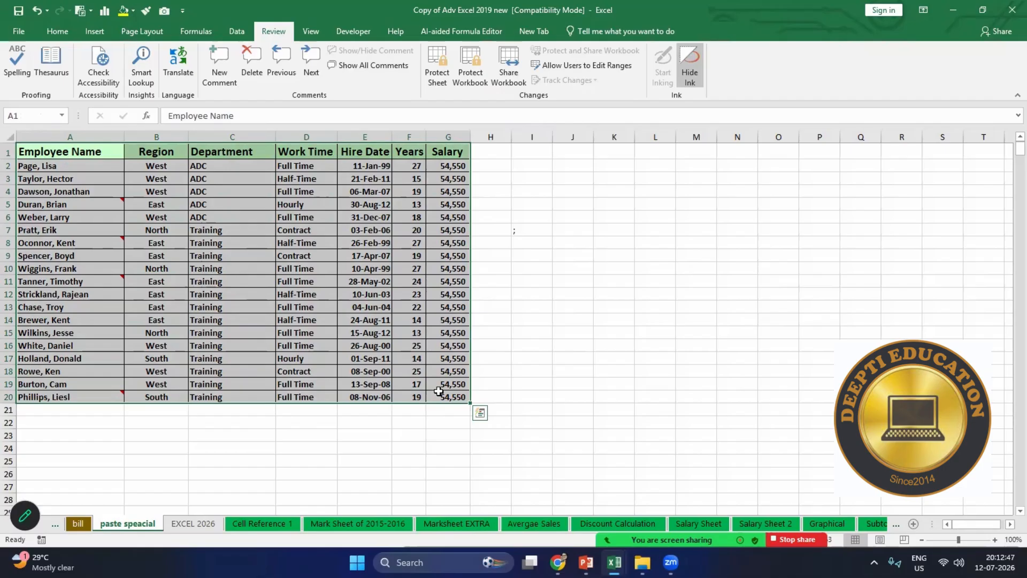
{"action": "key", "text": "ctrl+c"}
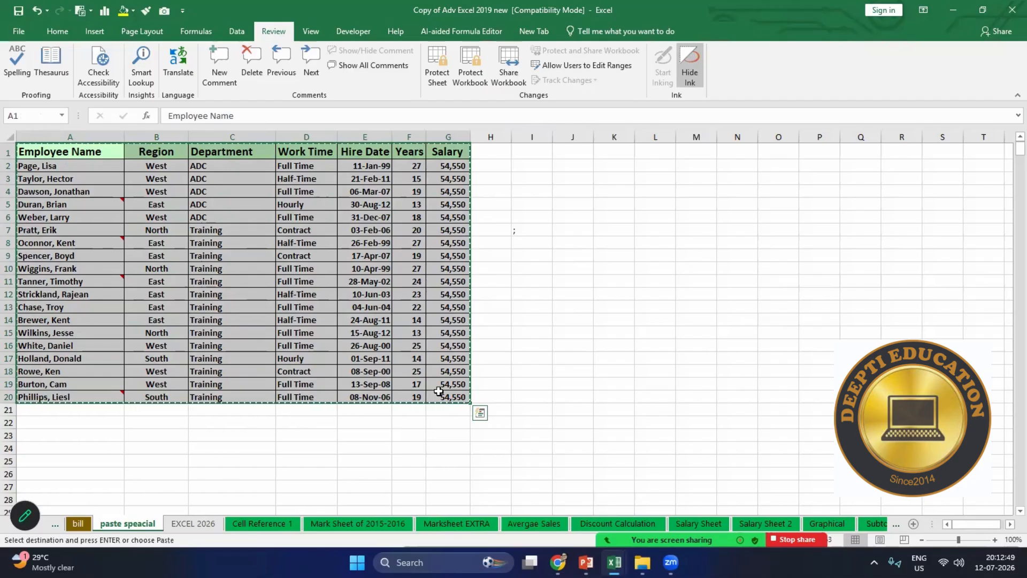
{"action": "left_click", "coordinate": [619, 152]}
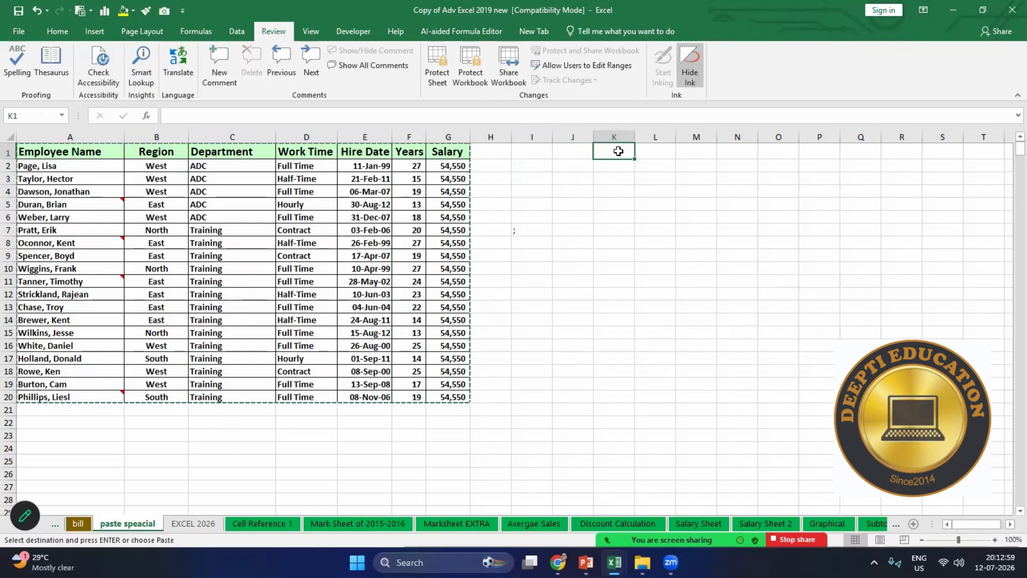
{"action": "key", "text": "ctrl+alt+v"}
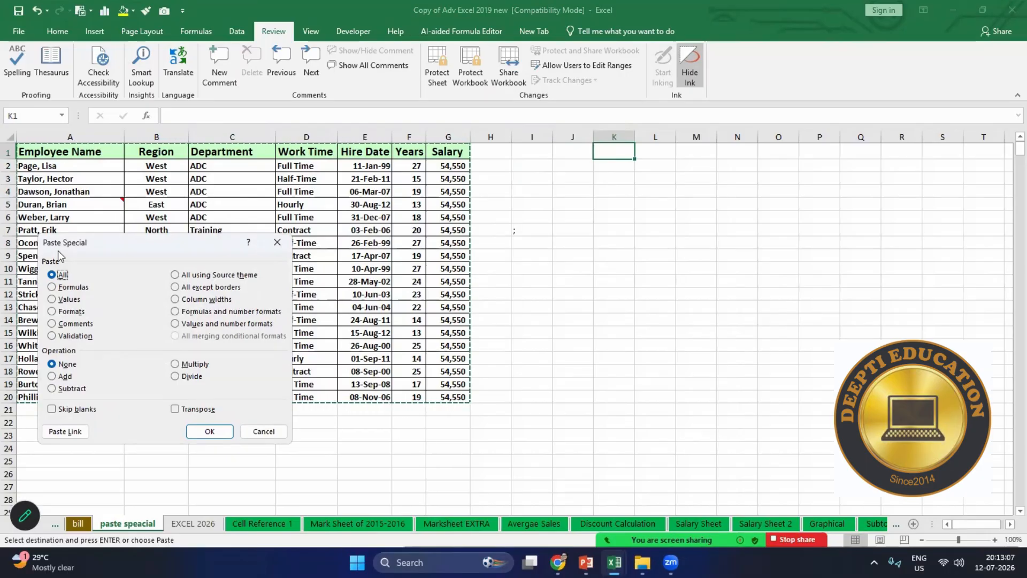
{"action": "left_click", "coordinate": [52, 323]}
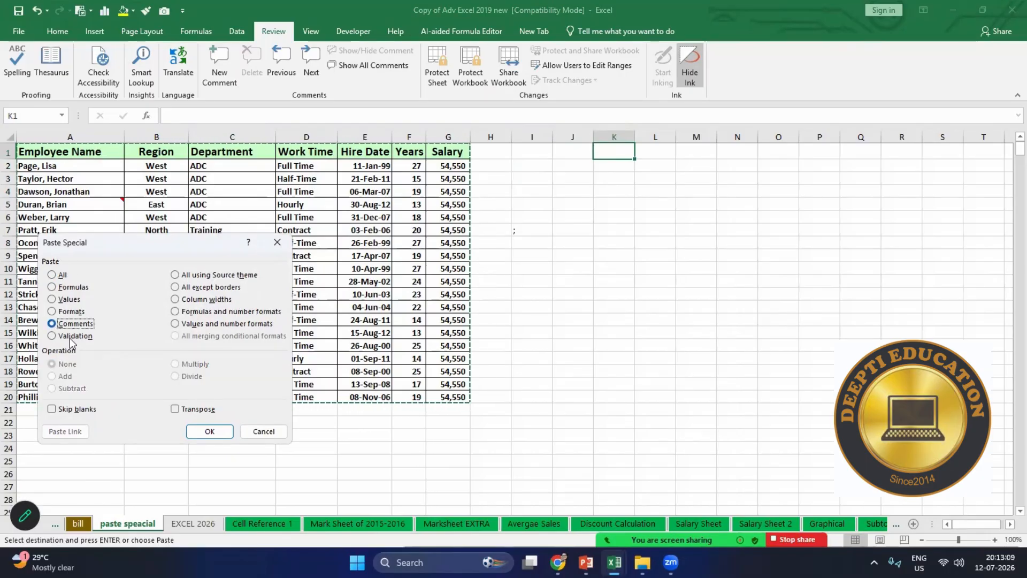
{"action": "left_click", "coordinate": [208, 431]}
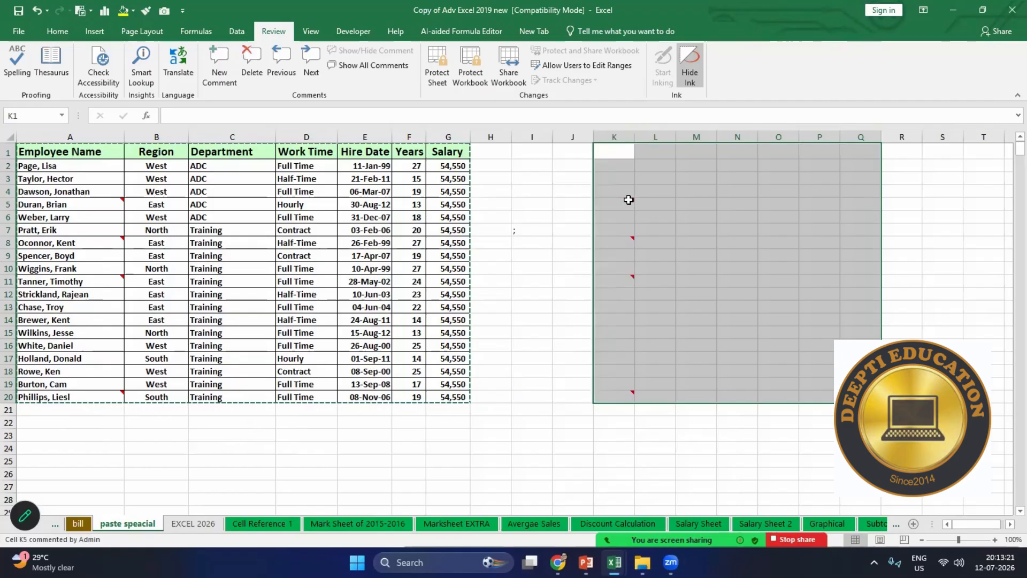
{"action": "left_click", "coordinate": [943, 269]}
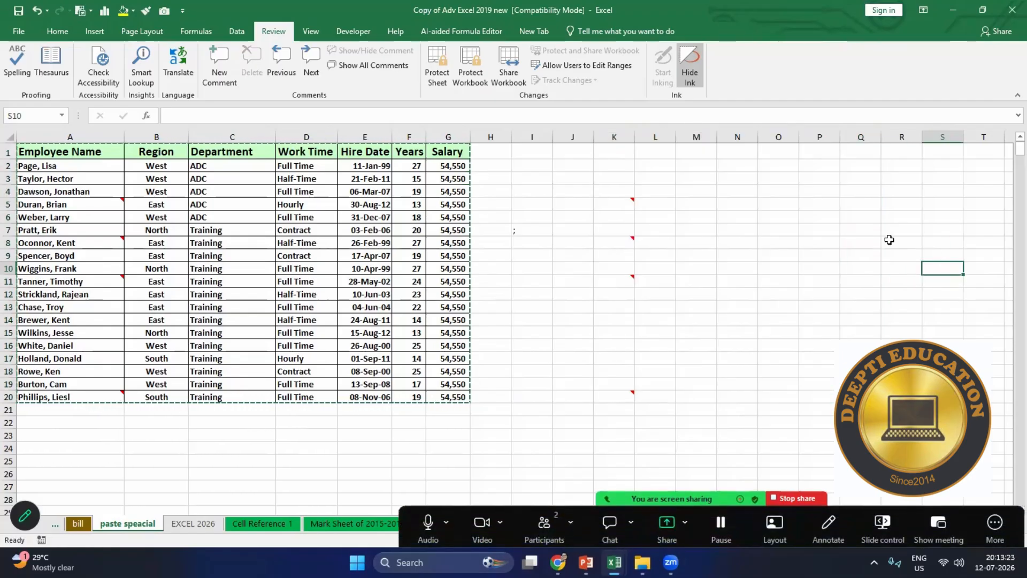
Step: Display all comments to check the pasted ones in column K, hide the comment of K5, and hide all comments
{"action": "left_click", "coordinate": [623, 198]}
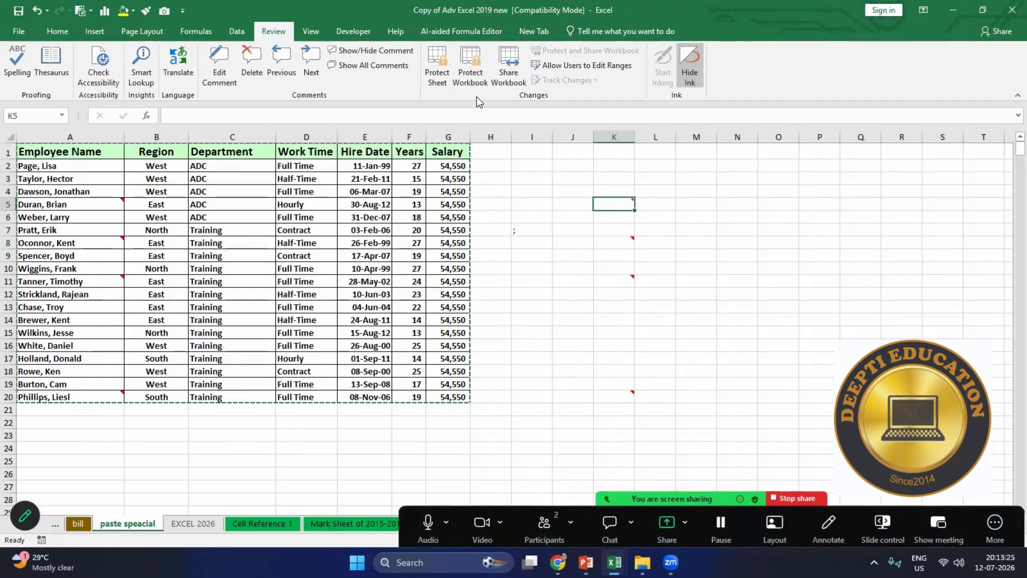
{"action": "left_click", "coordinate": [394, 64]}
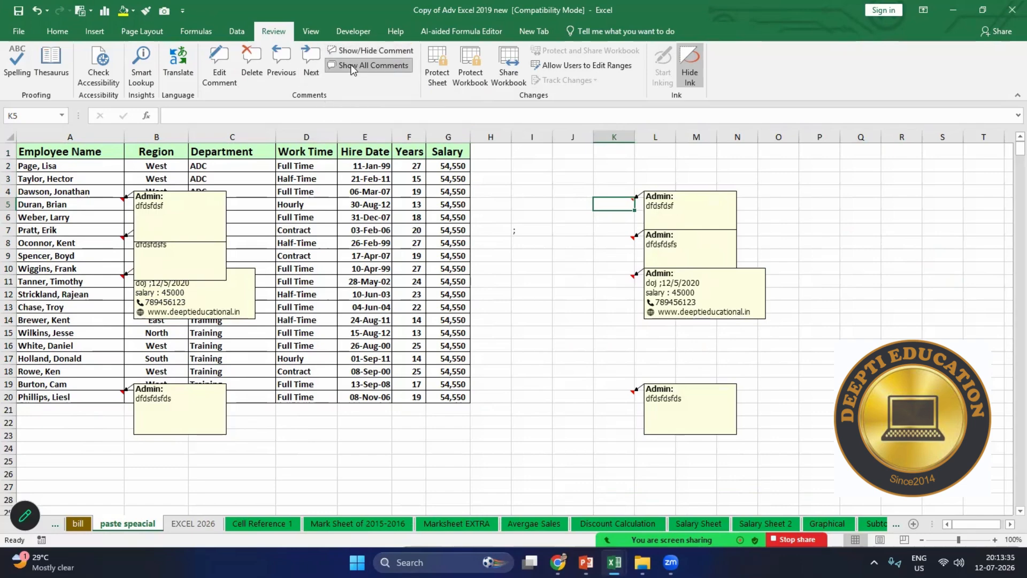
{"action": "left_click", "coordinate": [355, 51]}
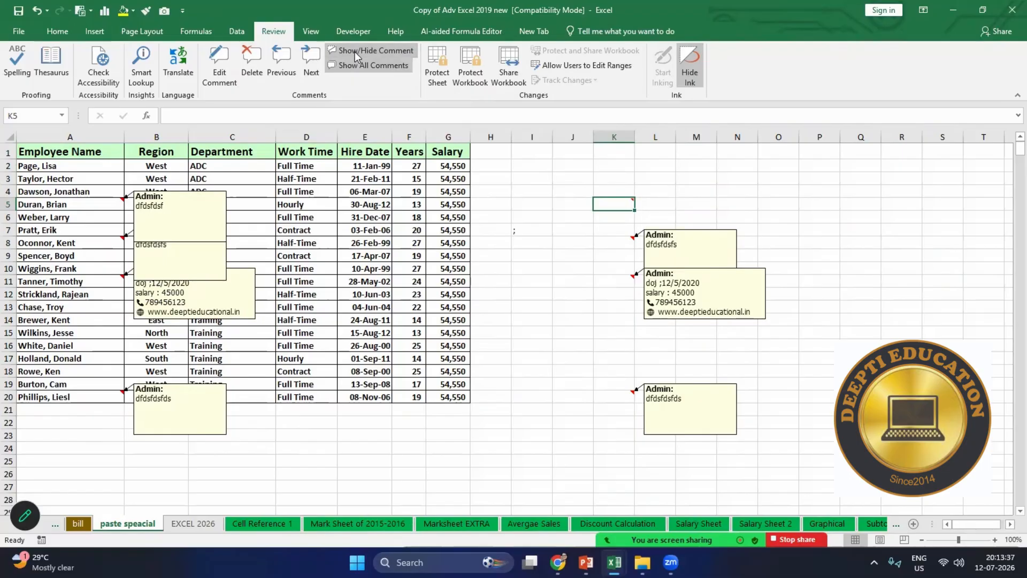
{"action": "left_click", "coordinate": [359, 66]}
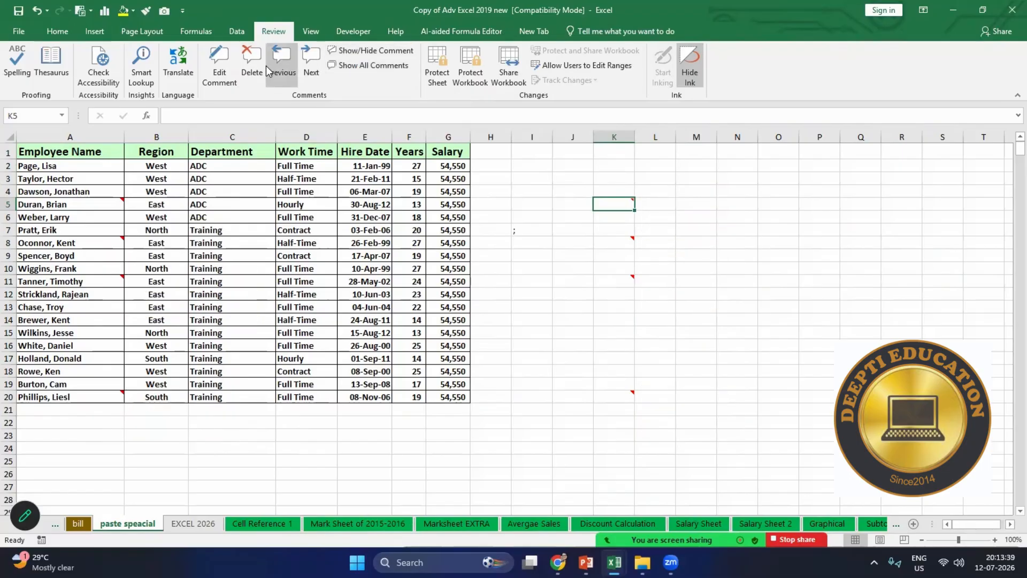
{"action": "left_click", "coordinate": [673, 282]}
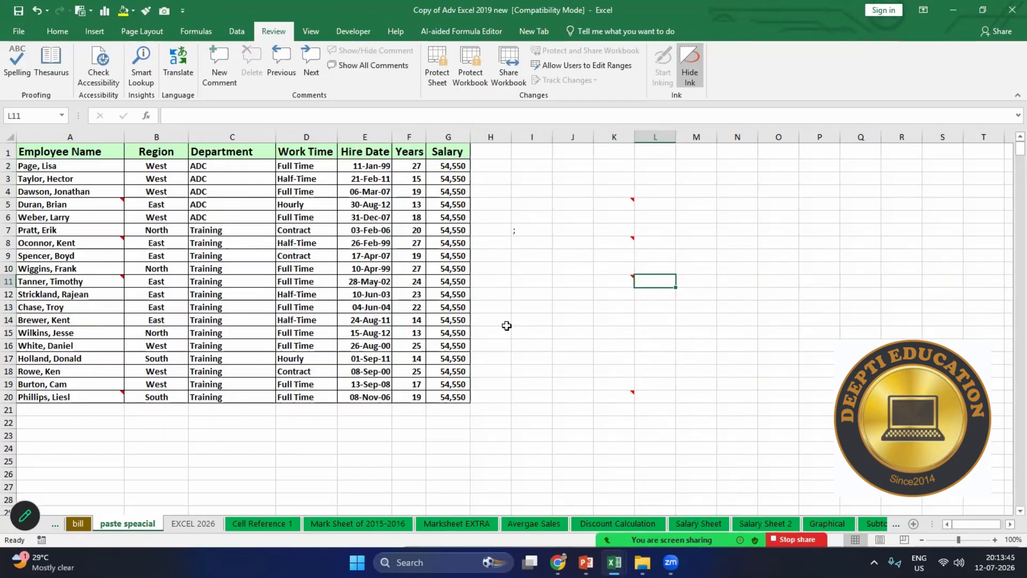
{"action": "left_click", "coordinate": [609, 151]}
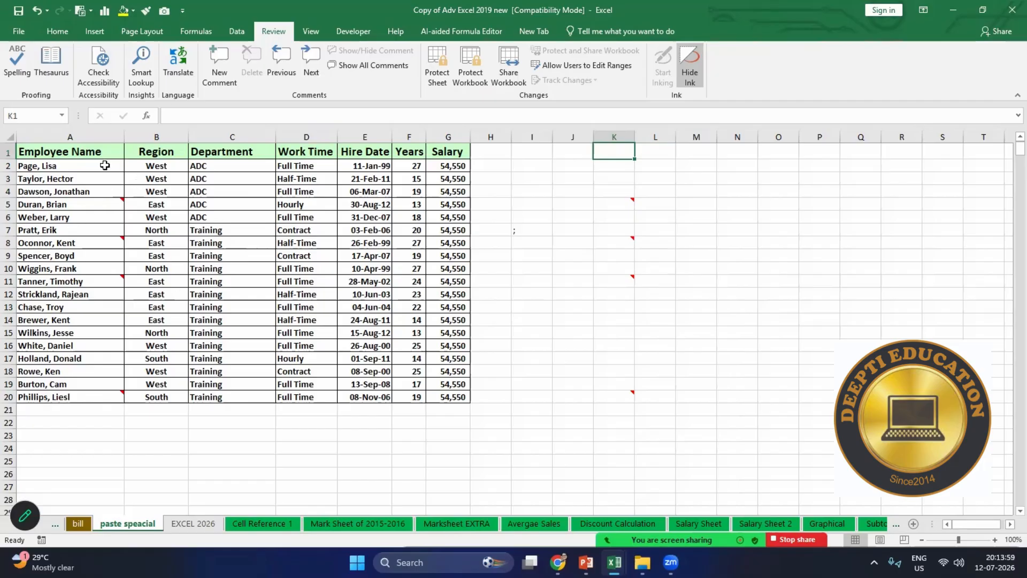
Step: Apply a list data validation to the department cell C2 with the employee names =$A$2:$A$20 as source
{"action": "left_click", "coordinate": [195, 166]}
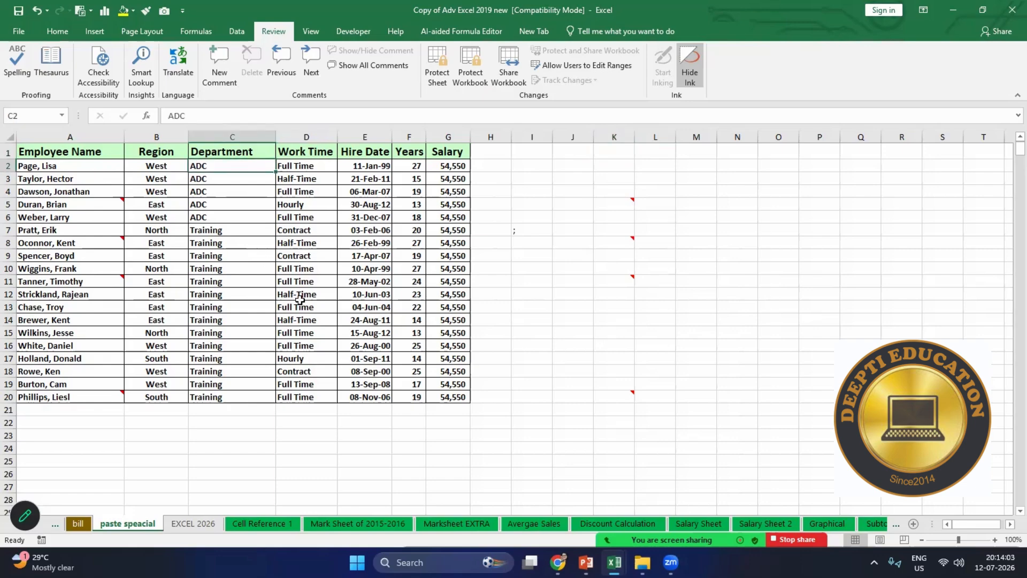
{"action": "left_click", "coordinate": [236, 33]}
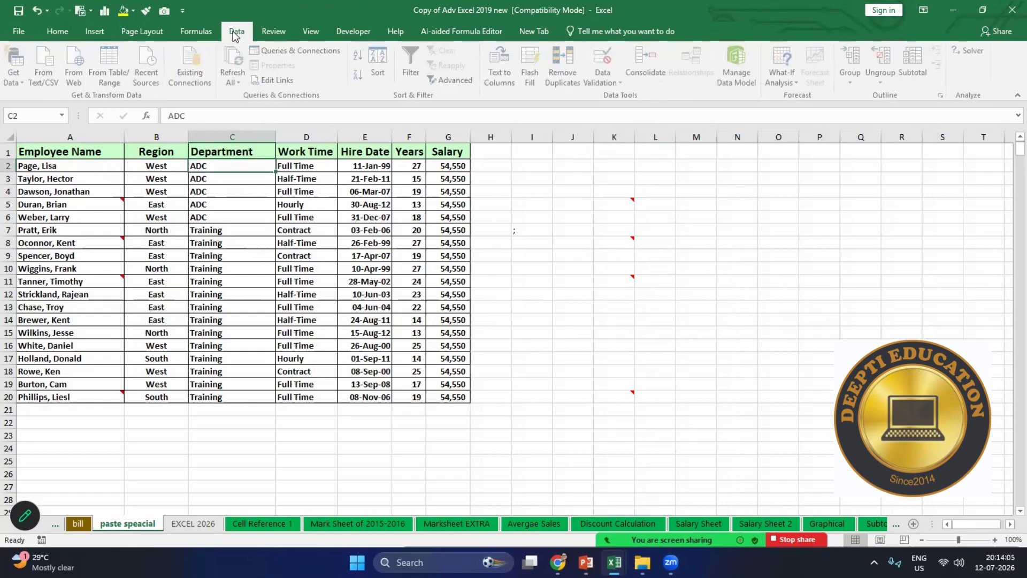
{"action": "left_click", "coordinate": [621, 83]}
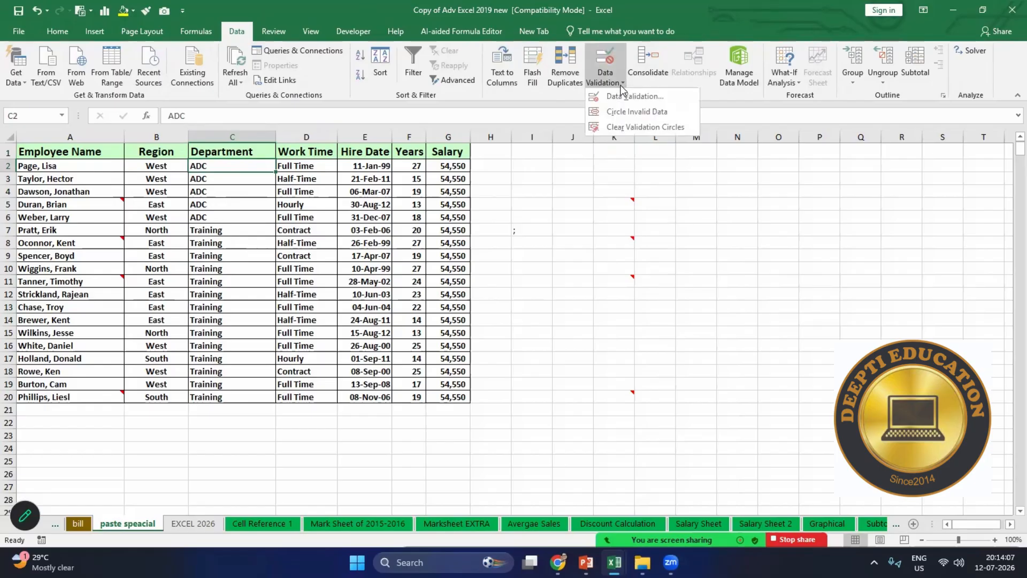
{"action": "left_click", "coordinate": [625, 96]}
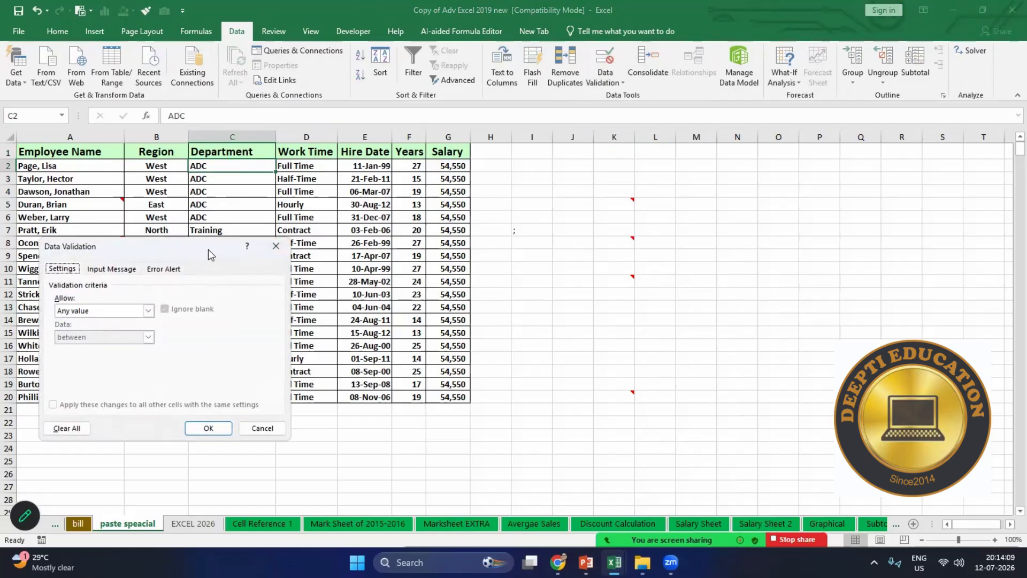
{"action": "left_click_drag", "start_coordinate": [209, 255], "coordinate": [756, 216]}
{"action": "left_click", "coordinate": [695, 273]}
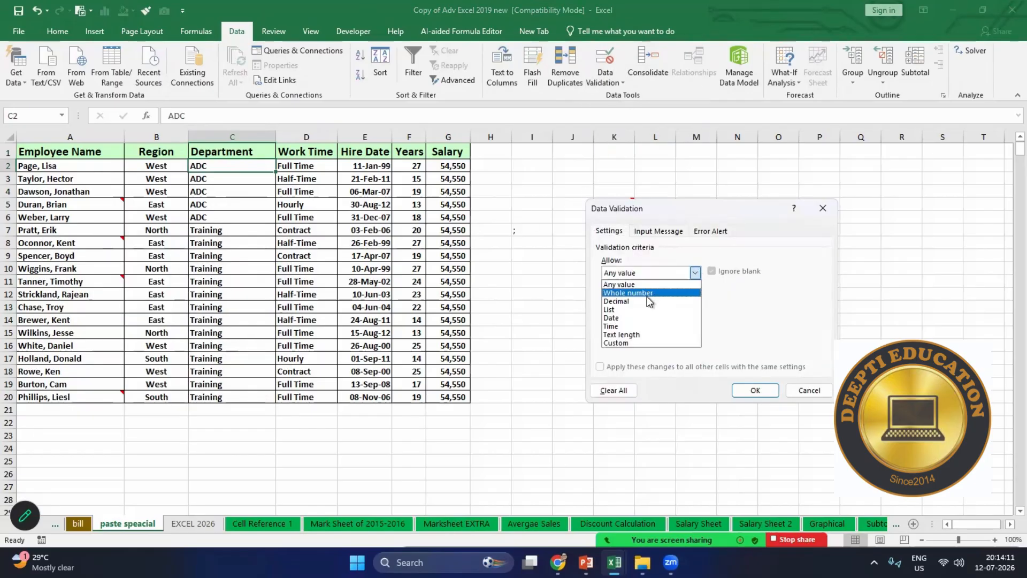
{"action": "left_click", "coordinate": [625, 309]}
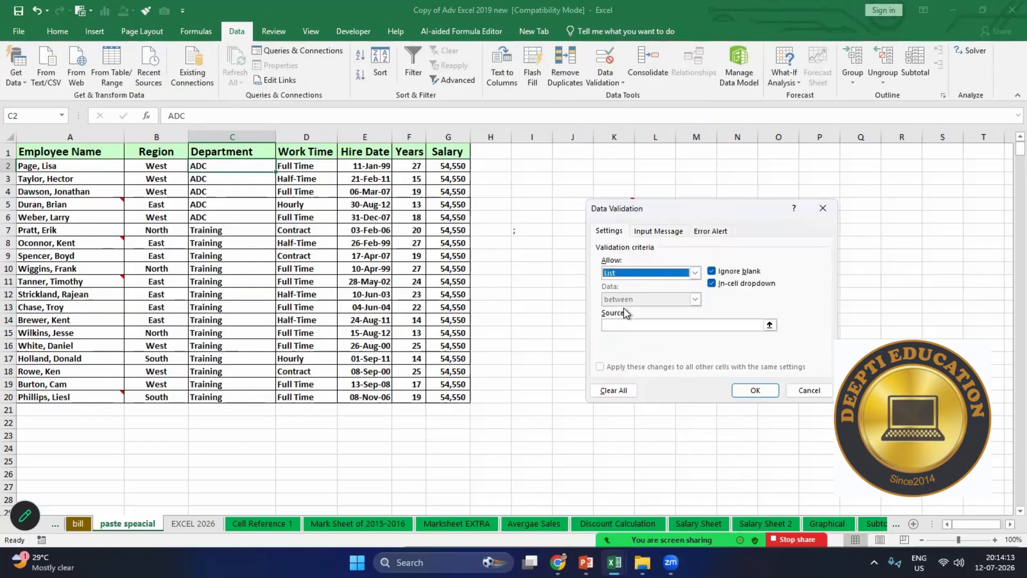
{"action": "left_click", "coordinate": [615, 325]}
{"action": "left_click_drag", "start_coordinate": [47, 173], "coordinate": [54, 397]}
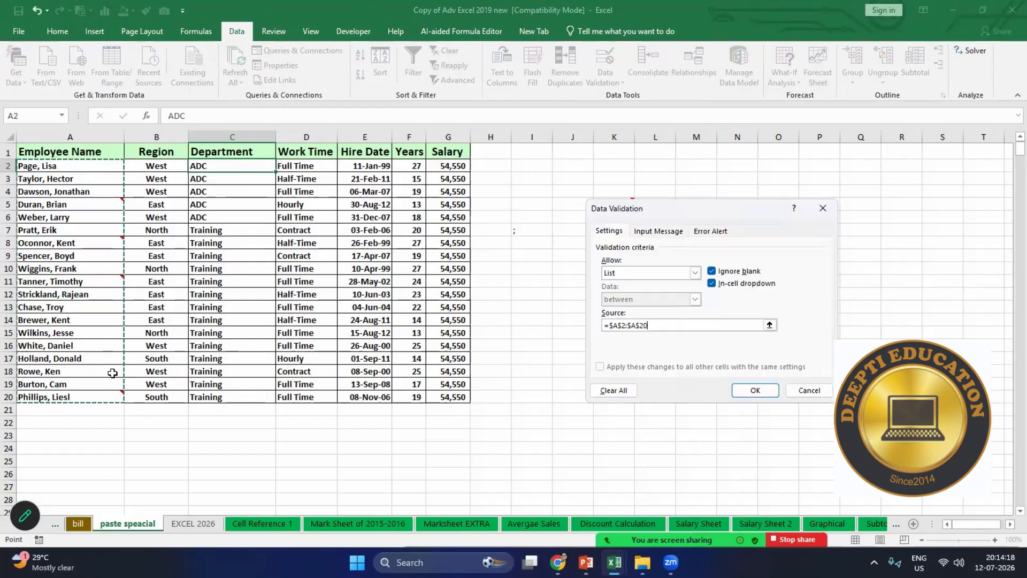
{"action": "left_click", "coordinate": [752, 393]}
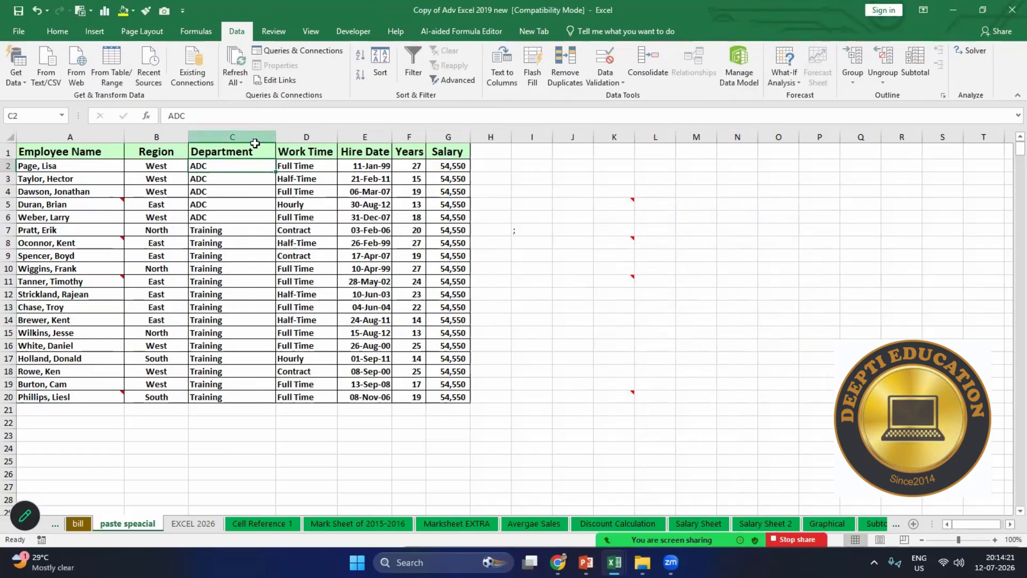
Step: Display the drop-down list of cell C2 and look through its employee names
{"action": "left_click", "coordinate": [255, 195]}
{"action": "left_click", "coordinate": [250, 178]}
{"action": "left_click", "coordinate": [253, 167]}
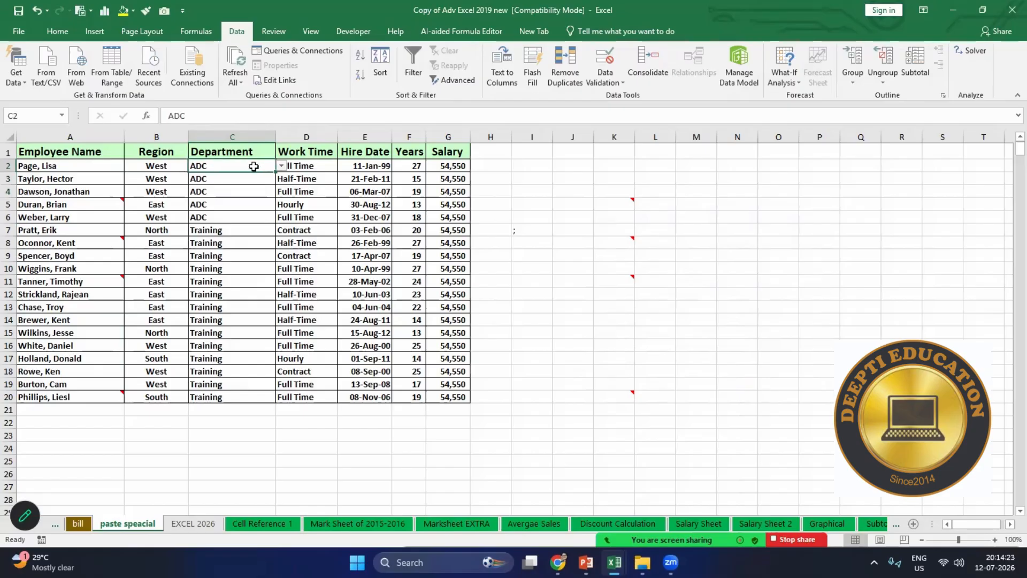
{"action": "left_click_drag", "start_coordinate": [275, 137], "coordinate": [287, 137]}
{"action": "left_click", "coordinate": [294, 166]}
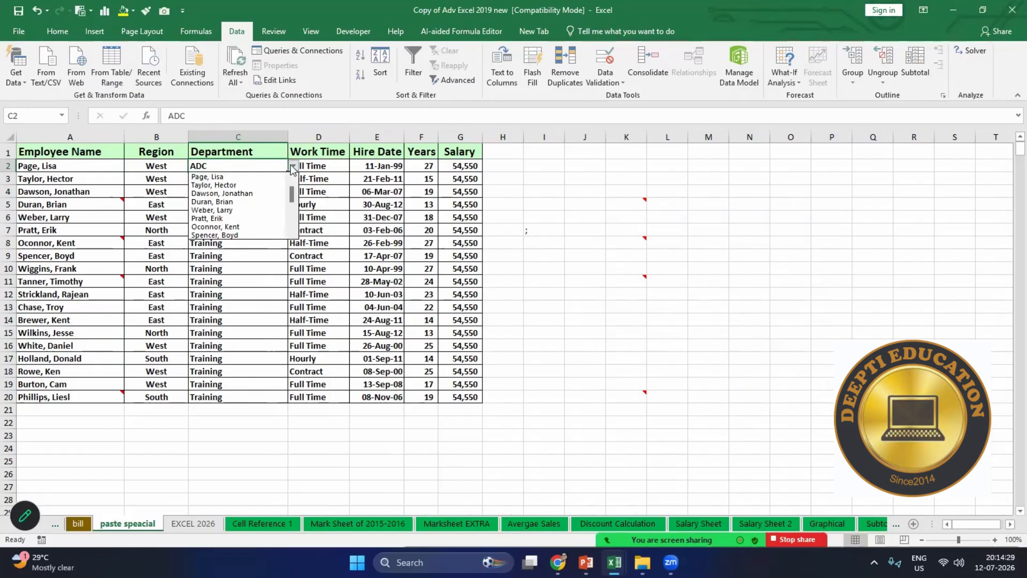
{"action": "mouse_move", "coordinate": [292, 194]}
{"action": "left_mouse_down"}
{"action": "mouse_move", "coordinate": [293, 236]}
{"action": "mouse_move", "coordinate": [292, 185]}
{"action": "left_mouse_up"}
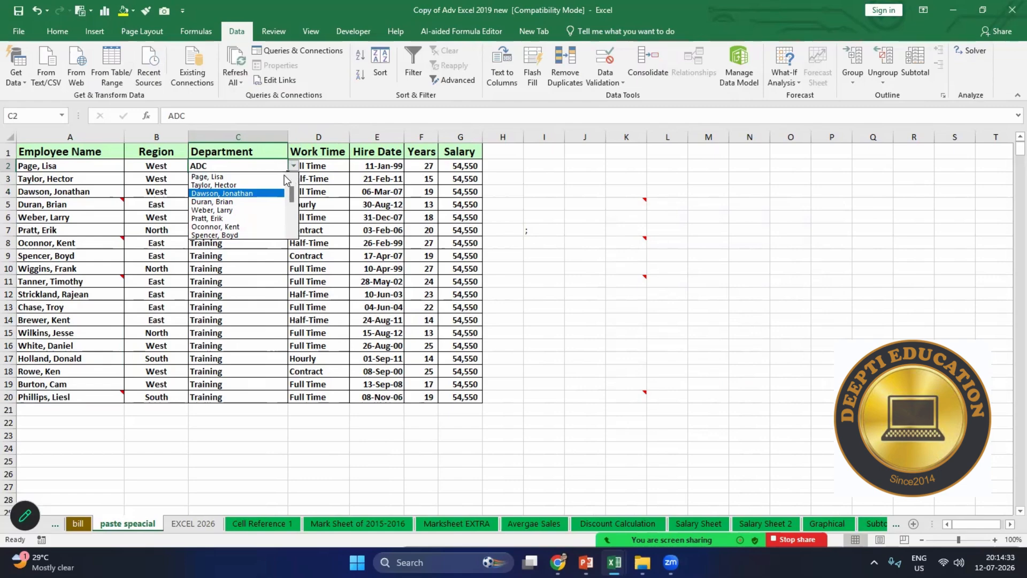
{"action": "key", "text": "Escape"}
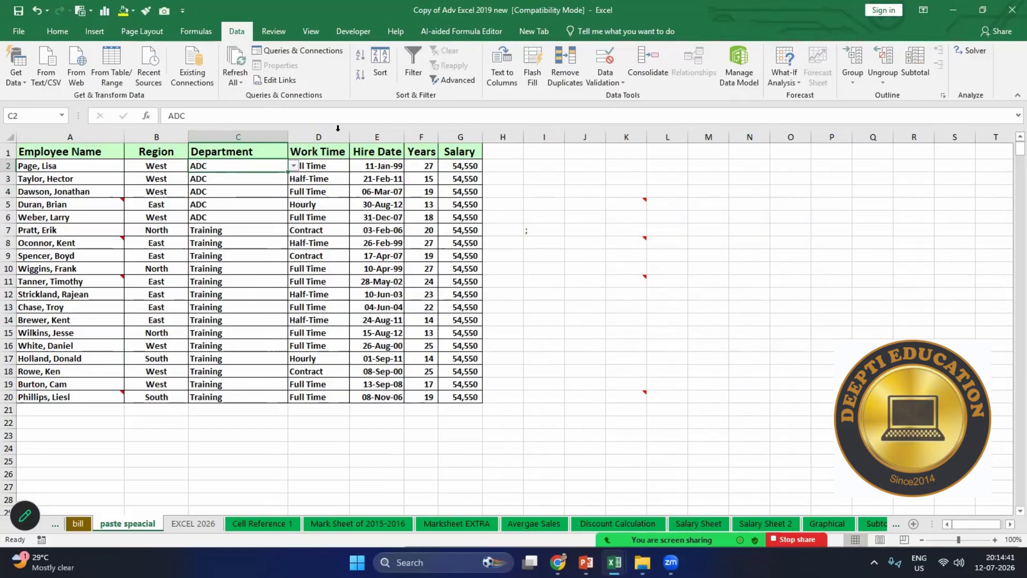
Step: Narrow the Department column C and select its first department cell, C2
{"action": "left_click_drag", "start_coordinate": [288, 135], "coordinate": [245, 136]}
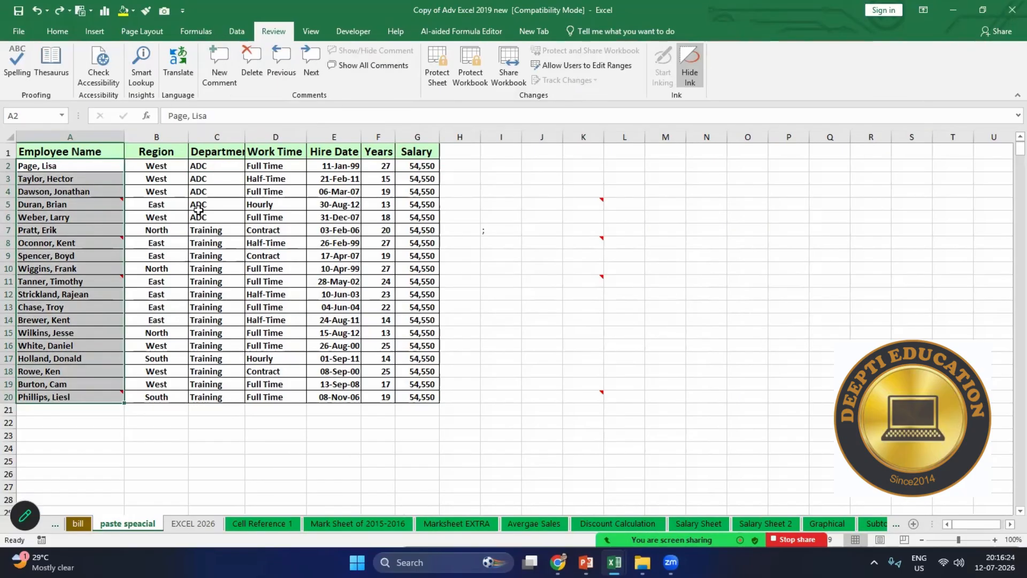
{"action": "left_click", "coordinate": [209, 165]}
{"action": "key", "text": "Down"}
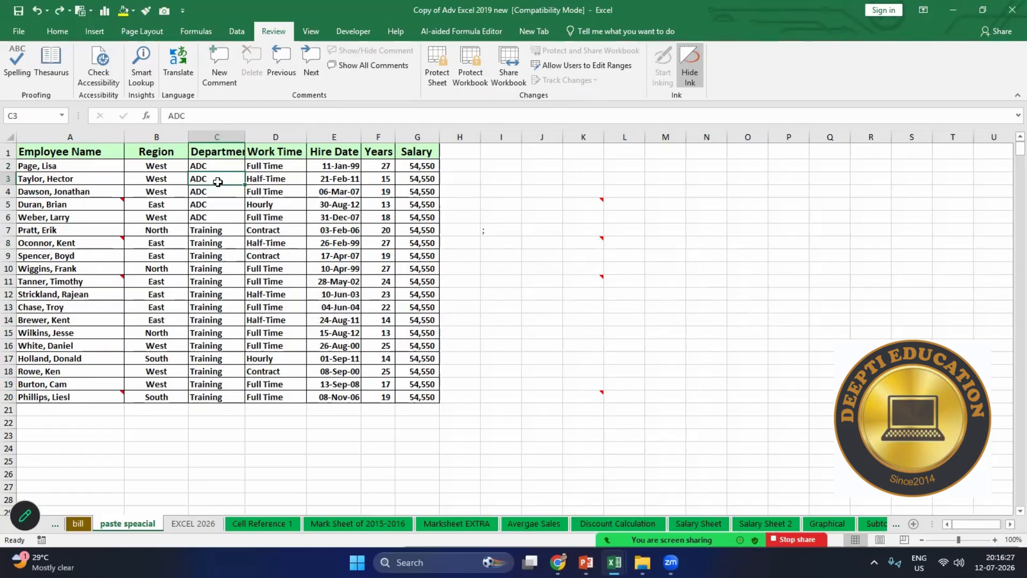
{"action": "left_click", "coordinate": [220, 165]}
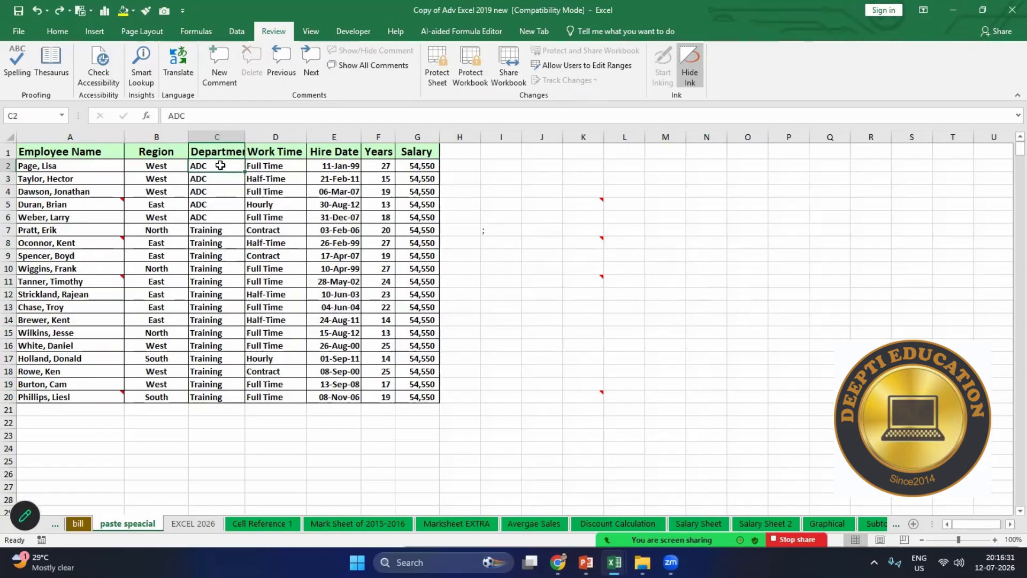
Step: Copy the employee table A1:G20 and paste only its validation at cell K1 with Paste Special
{"action": "left_click_drag", "start_coordinate": [59, 154], "coordinate": [403, 402]}
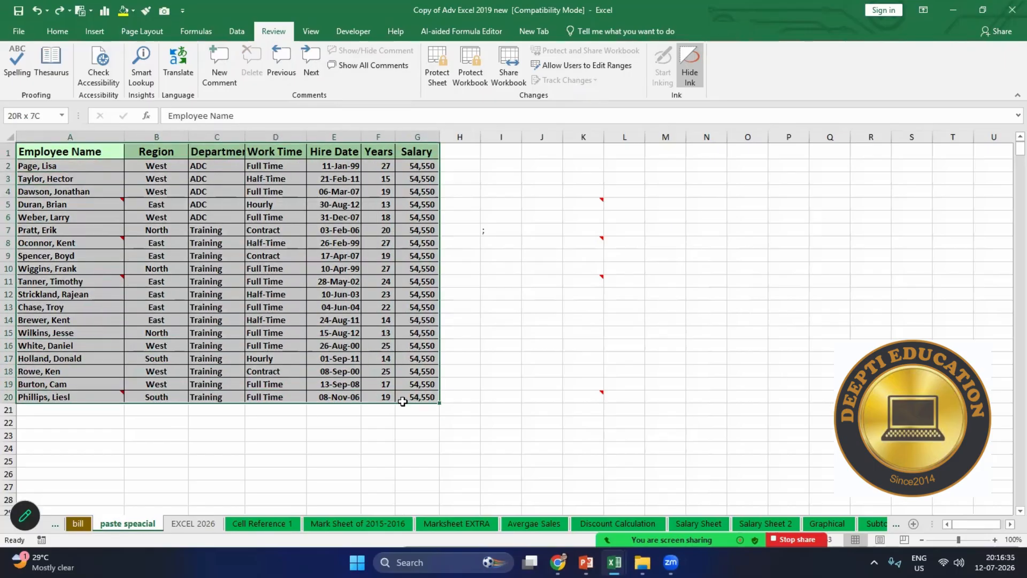
{"action": "key", "text": "ctrl+c"}
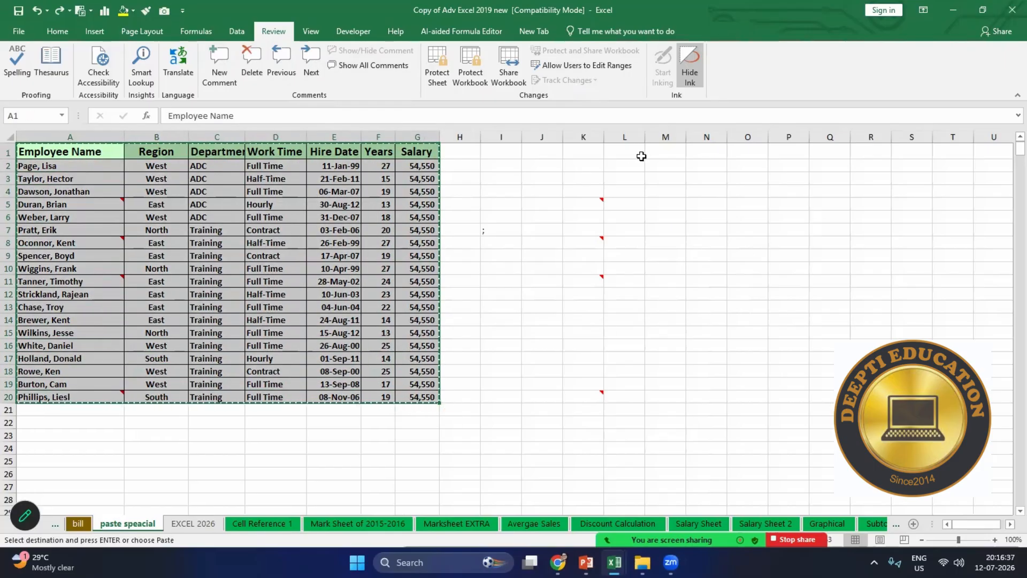
{"action": "left_click", "coordinate": [591, 150]}
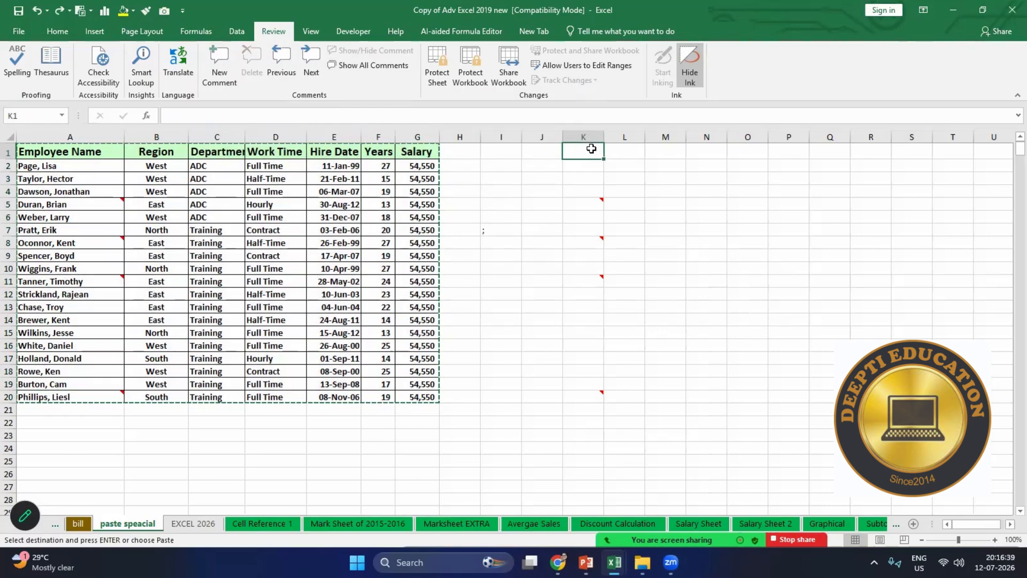
{"action": "key", "text": "ctrl+alt+v"}
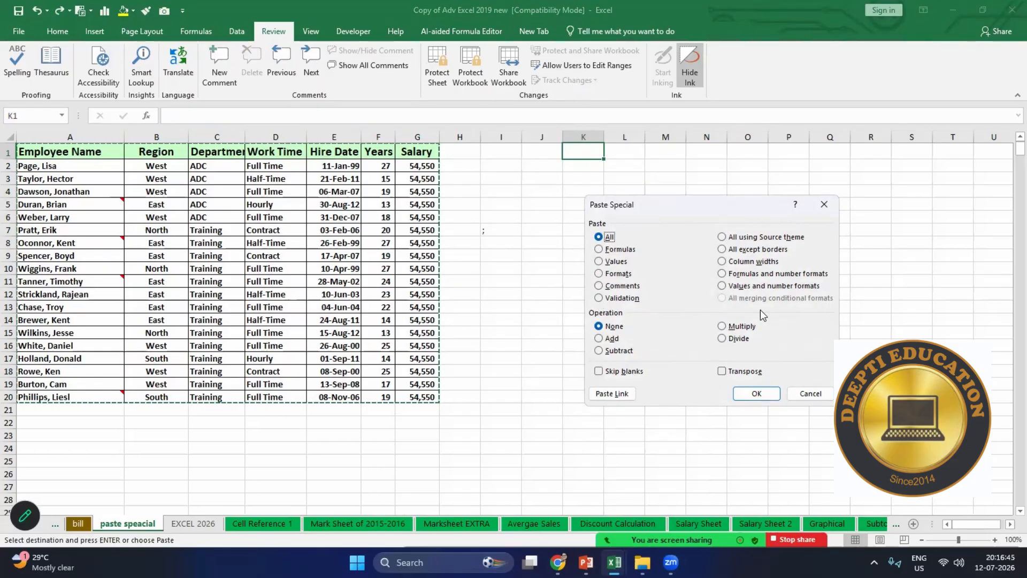
{"action": "left_click", "coordinate": [621, 299]}
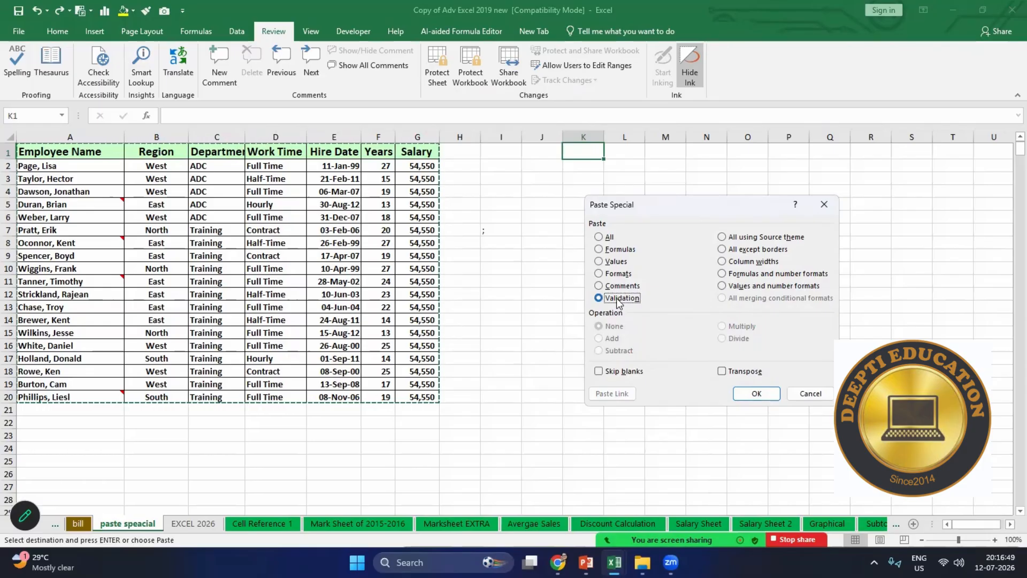
{"action": "left_click", "coordinate": [756, 393]}
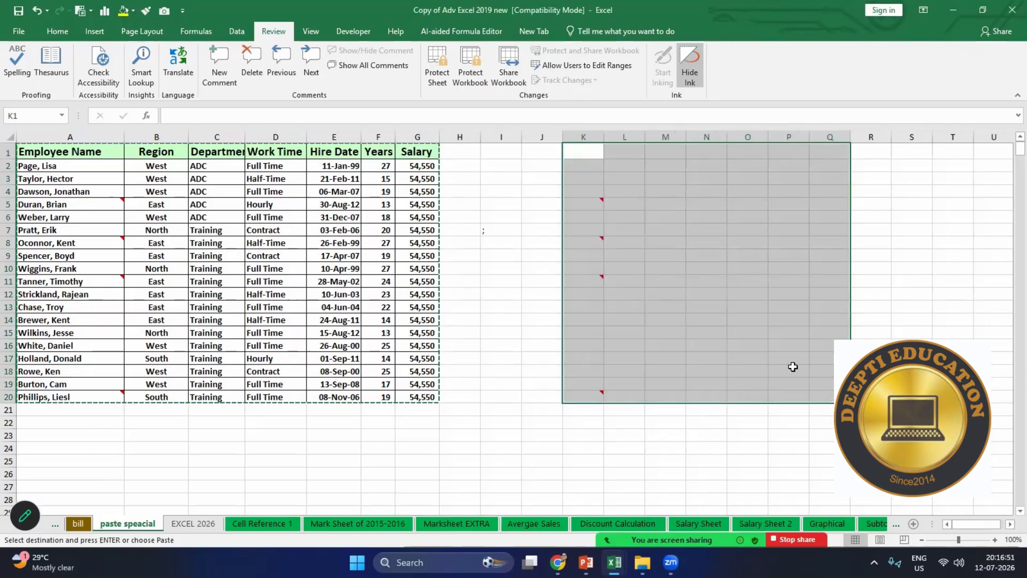
Step: Locate the pasted drop-down list in cell M2 and choose the third employee name from it
{"action": "left_click", "coordinate": [743, 152]}
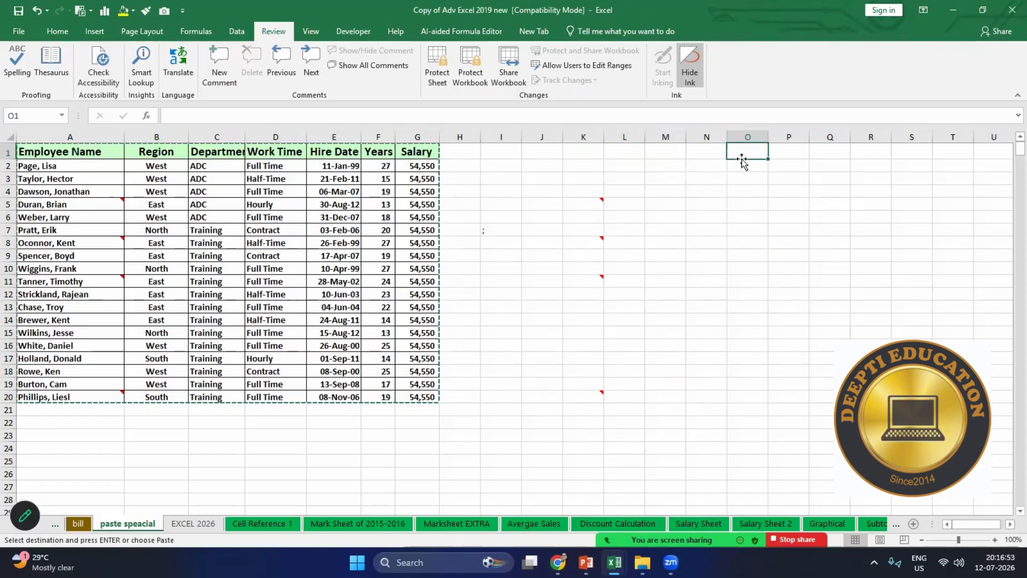
{"action": "left_click", "coordinate": [672, 151]}
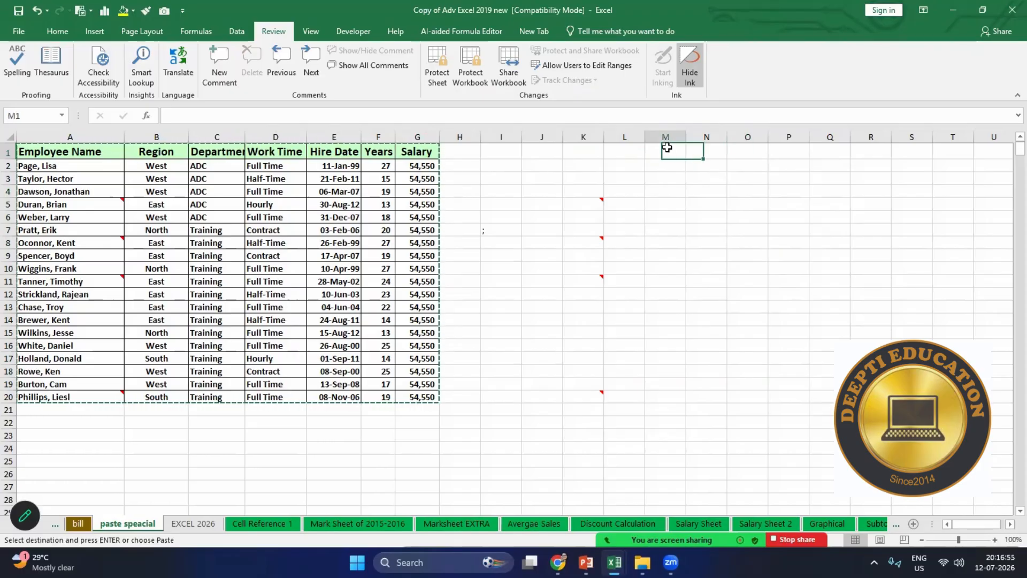
{"action": "left_click", "coordinate": [671, 166]}
{"action": "left_click", "coordinate": [691, 166]}
{"action": "left_click", "coordinate": [651, 193]}
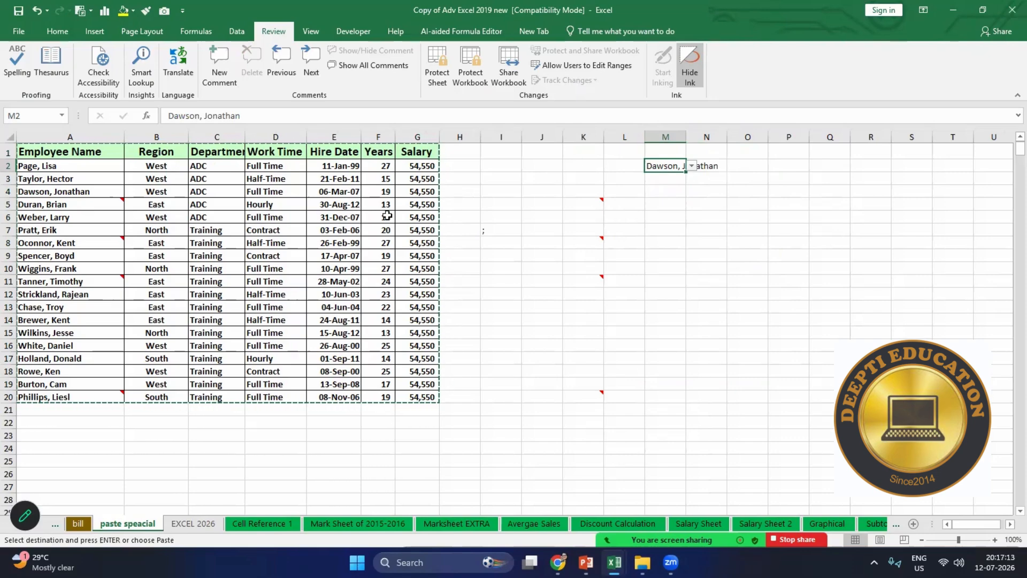
{"action": "left_click", "coordinate": [156, 192]}
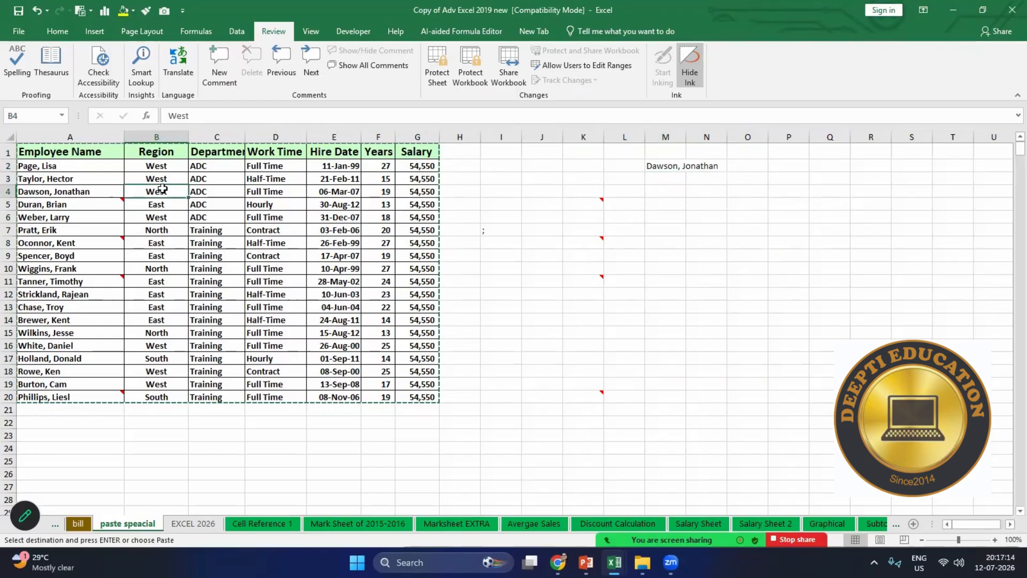
{"action": "left_click", "coordinate": [237, 31]}
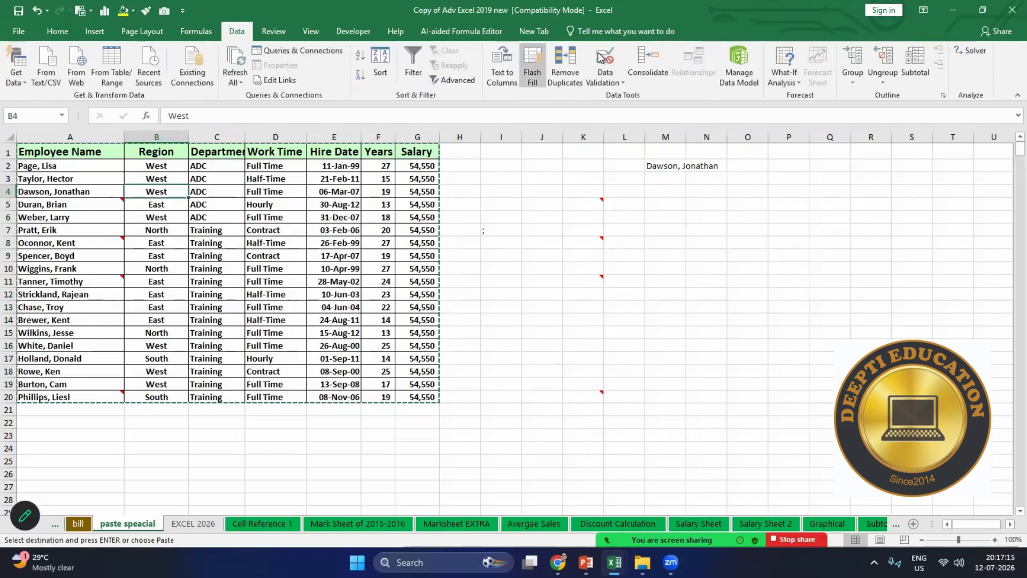
{"action": "left_click", "coordinate": [621, 79]}
{"action": "left_click", "coordinate": [622, 95]}
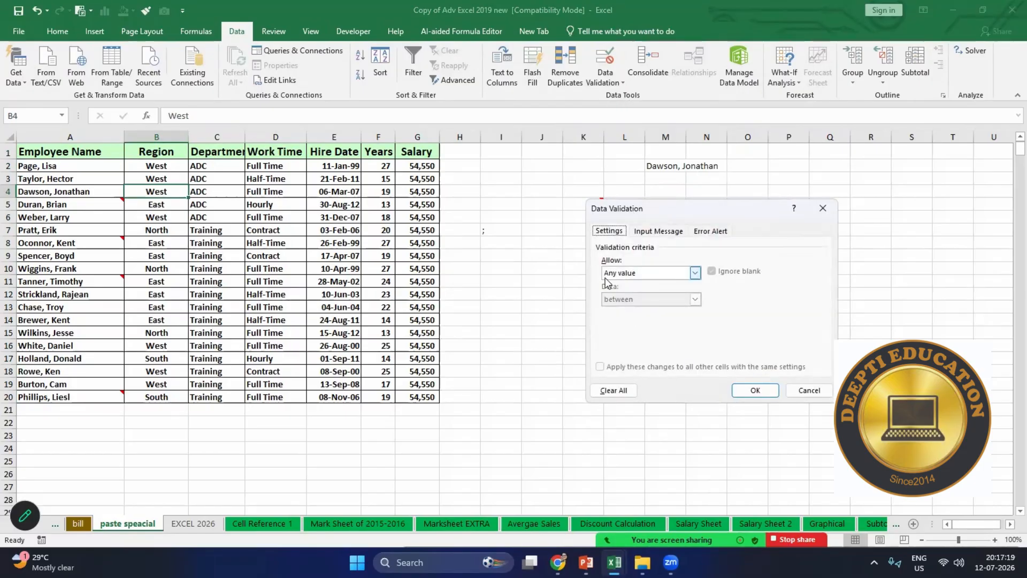
{"action": "left_click", "coordinate": [636, 274]}
{"action": "left_click", "coordinate": [613, 310]}
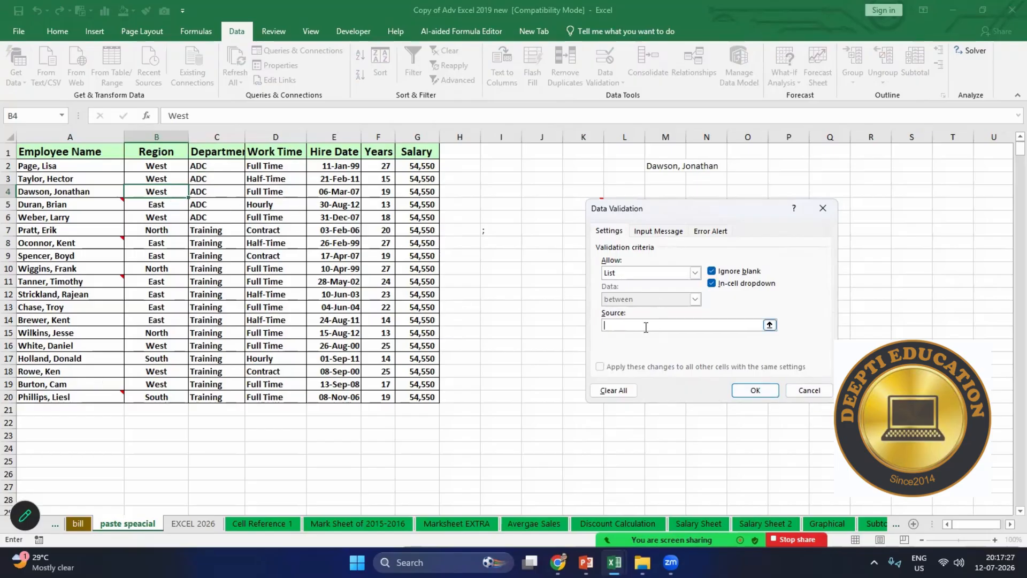
{"action": "left_click", "coordinate": [809, 390]}
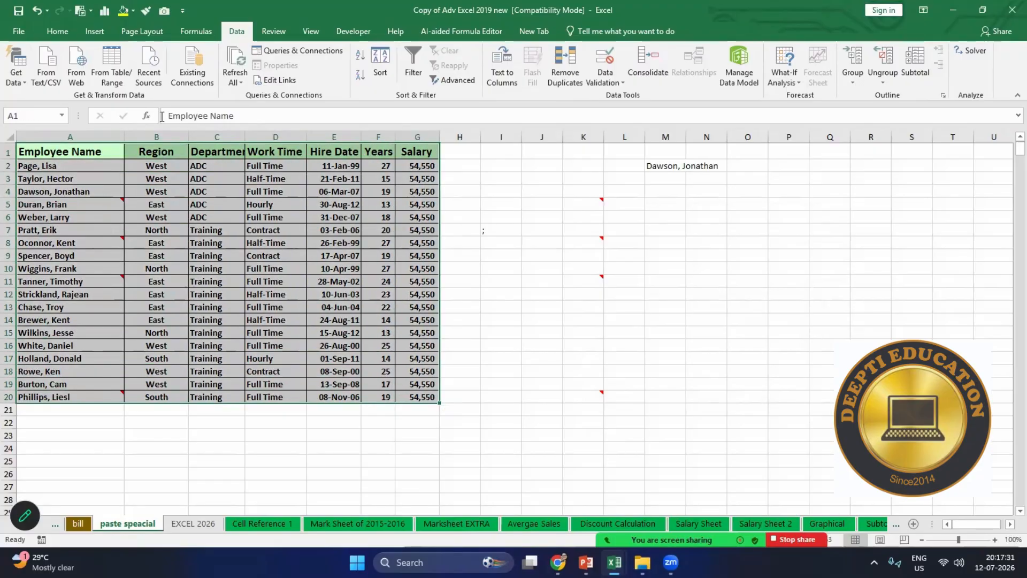
Step: Copy the employee table A1:G20, paste only its validation at cell L1 with Paste Special, and check cell M2
{"action": "left_click", "coordinate": [57, 31]}
{"action": "left_click", "coordinate": [53, 66]}
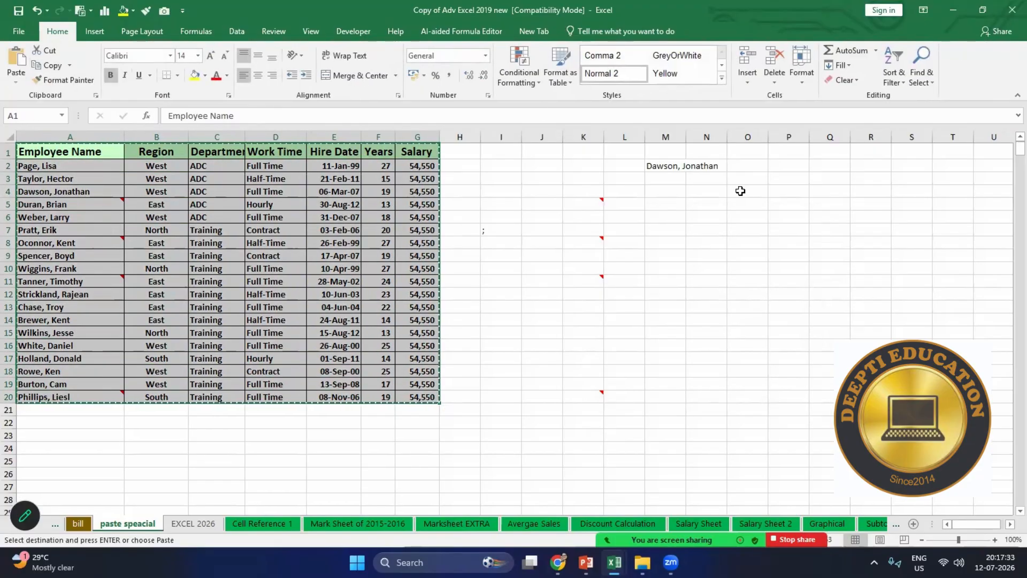
{"action": "left_click", "coordinate": [626, 154]}
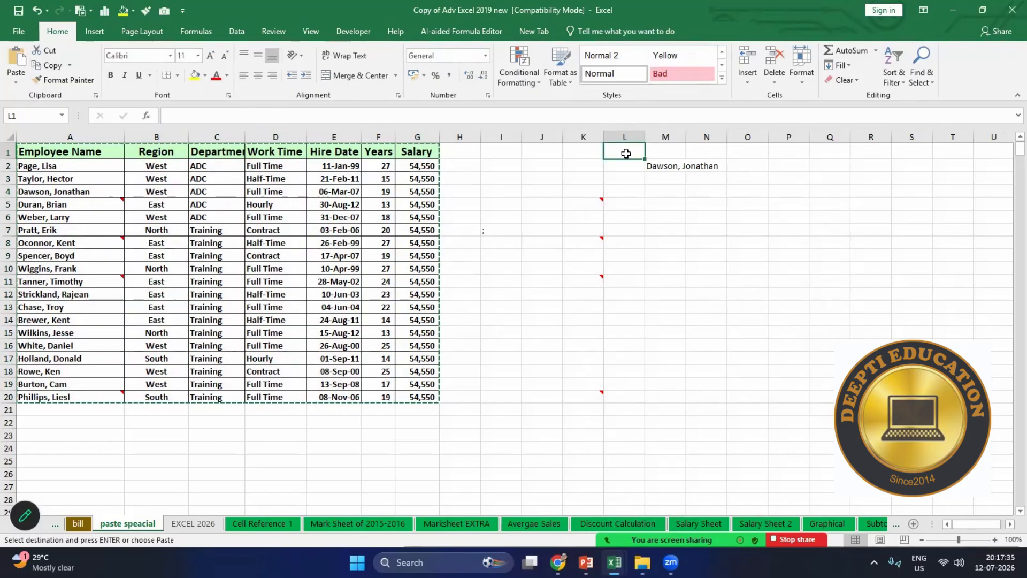
{"action": "key", "text": "ctrl+alt+v"}
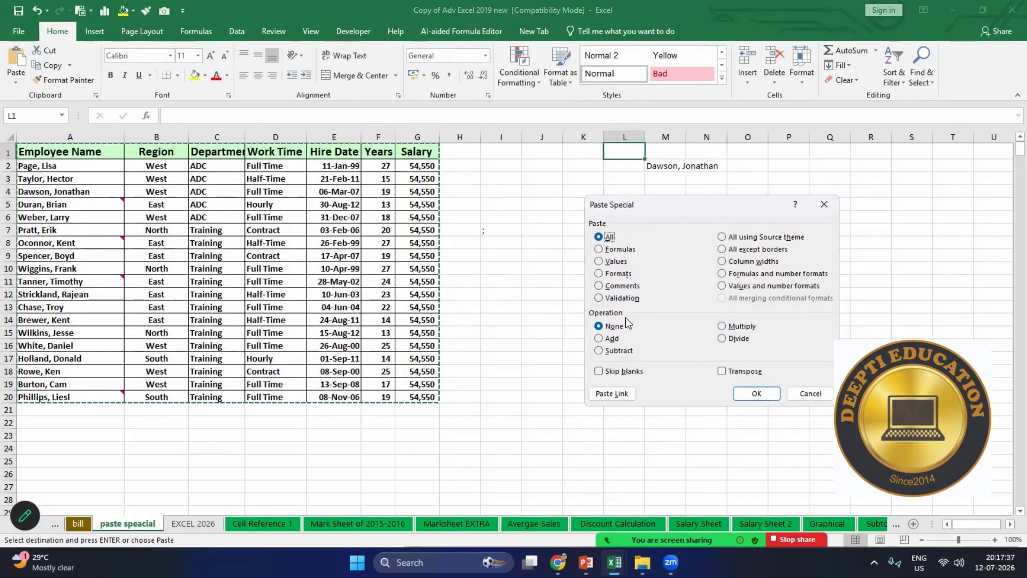
{"action": "left_click", "coordinate": [616, 300]}
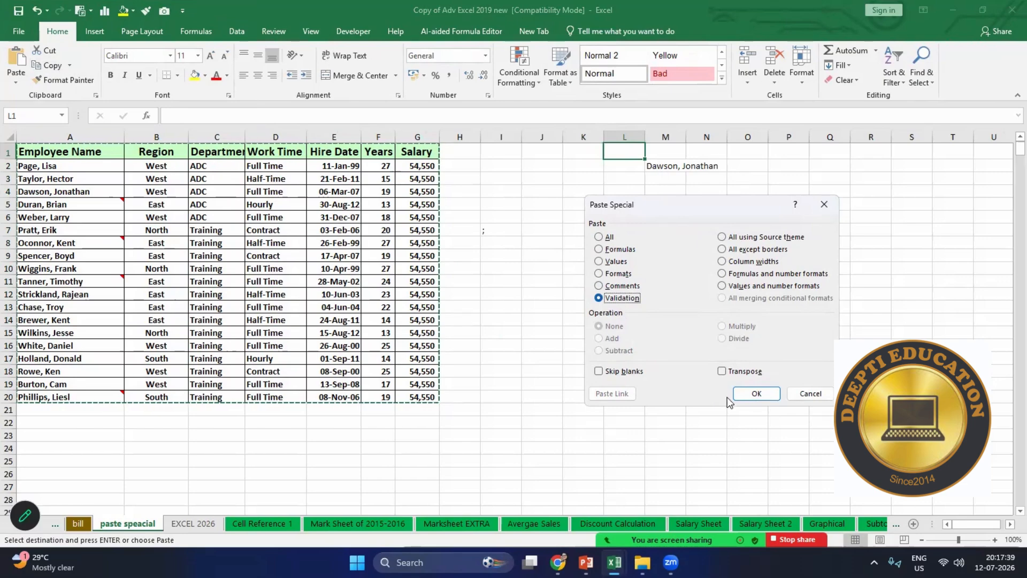
{"action": "left_click", "coordinate": [822, 207]}
{"action": "left_click", "coordinate": [646, 217]}
{"action": "left_click", "coordinate": [661, 161]}
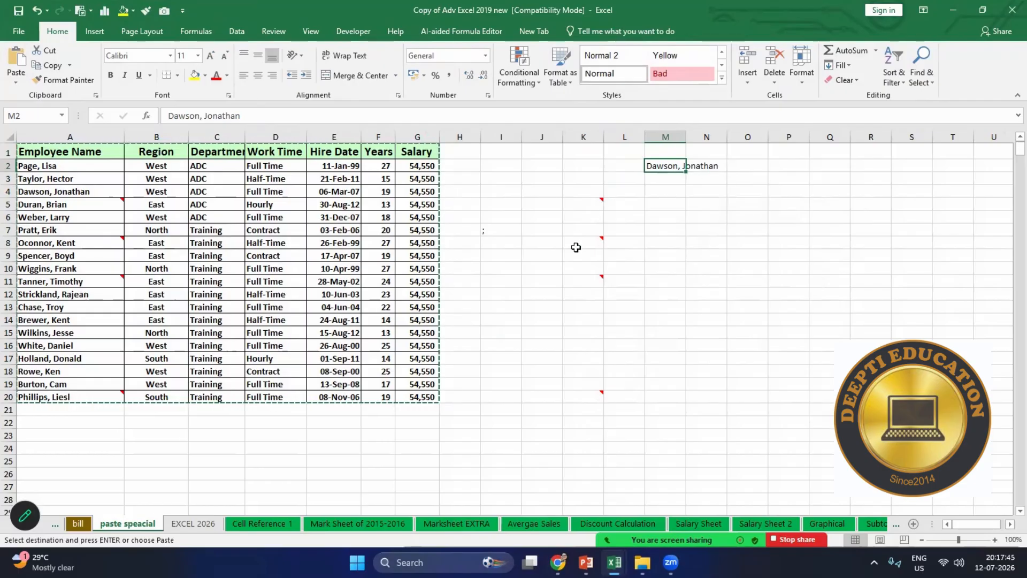
{"action": "left_click", "coordinate": [569, 307]}
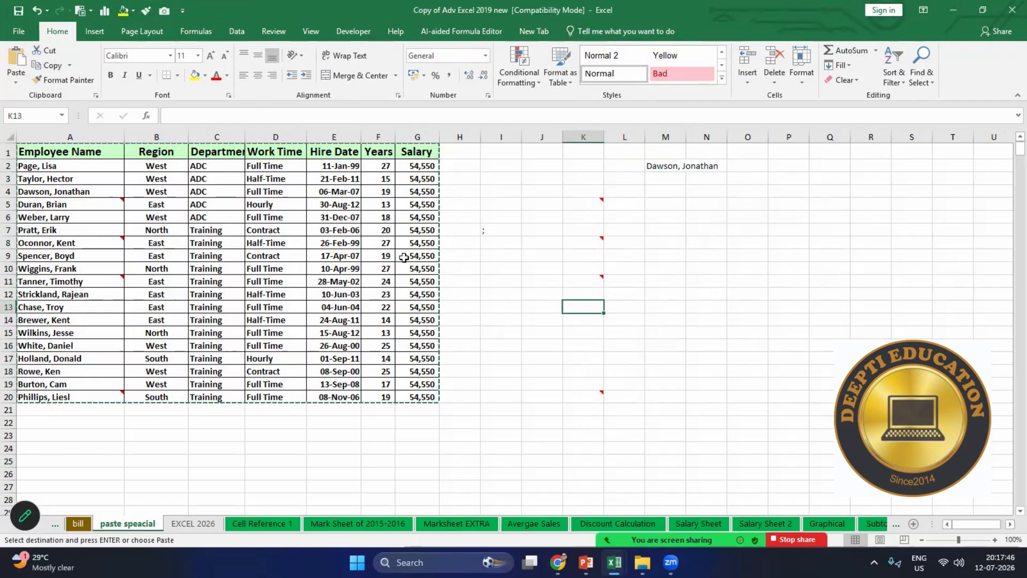
Step: Copy the employee table A1:G20 and paste only its formats at cell K1 with Paste Special
{"action": "left_click", "coordinate": [62, 152]}
{"action": "left_click_drag", "start_coordinate": [404, 392], "coordinate": [404, 392]}
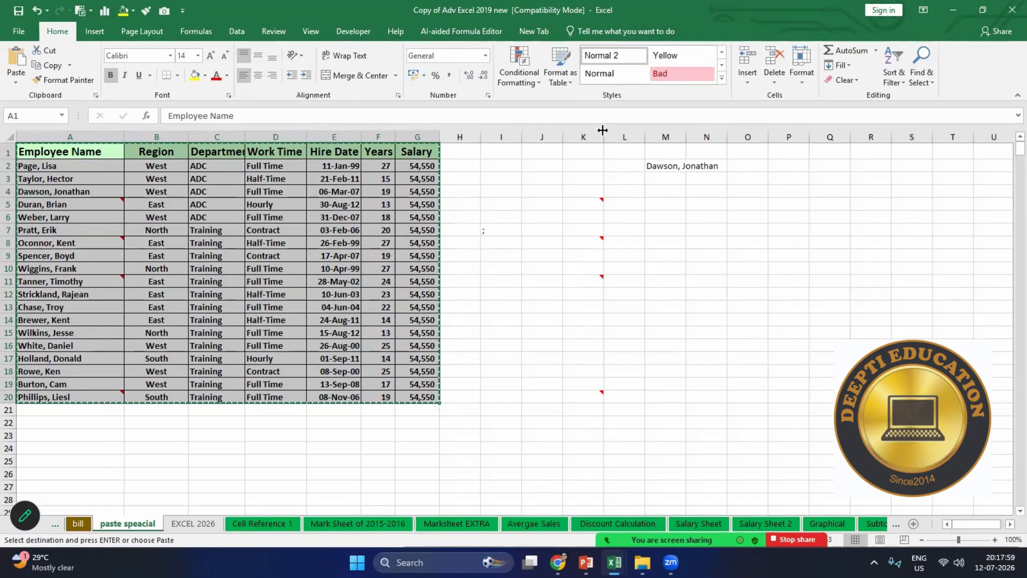
{"action": "left_click", "coordinate": [593, 154]}
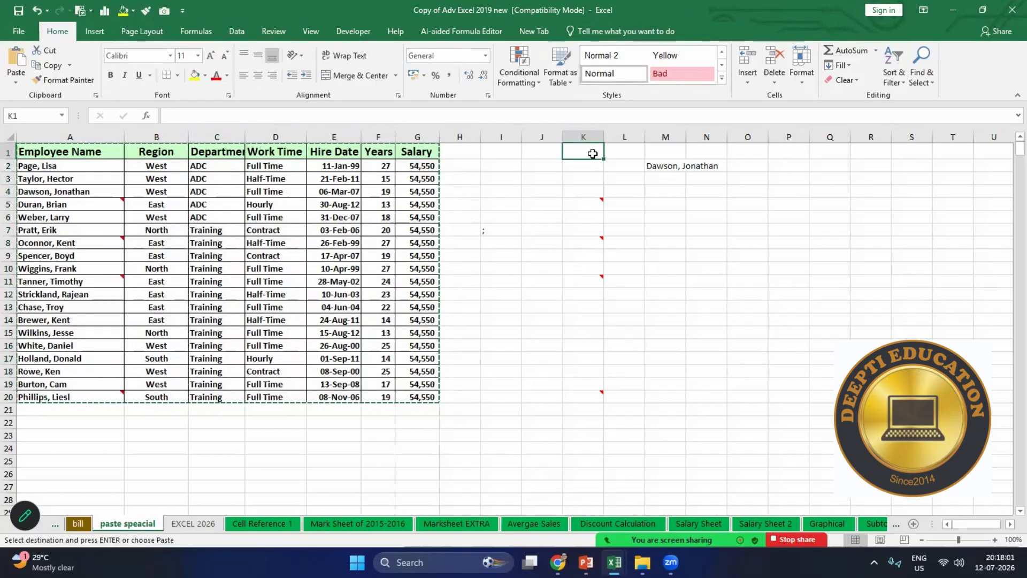
{"action": "key", "text": "ctrl+alt+v"}
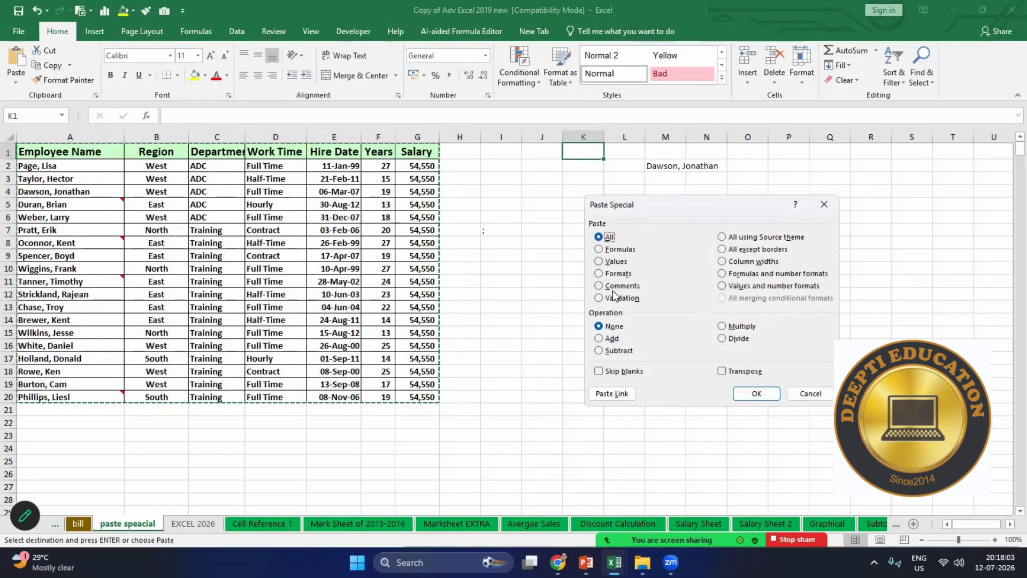
{"action": "left_click", "coordinate": [600, 274]}
{"action": "left_click", "coordinate": [742, 391]}
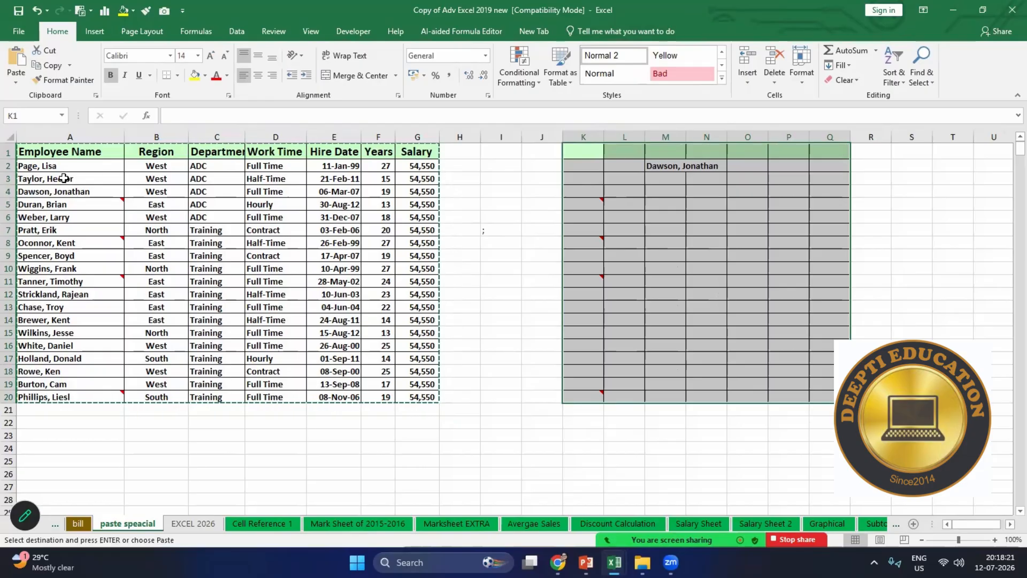
{"action": "key", "text": "Escape"}
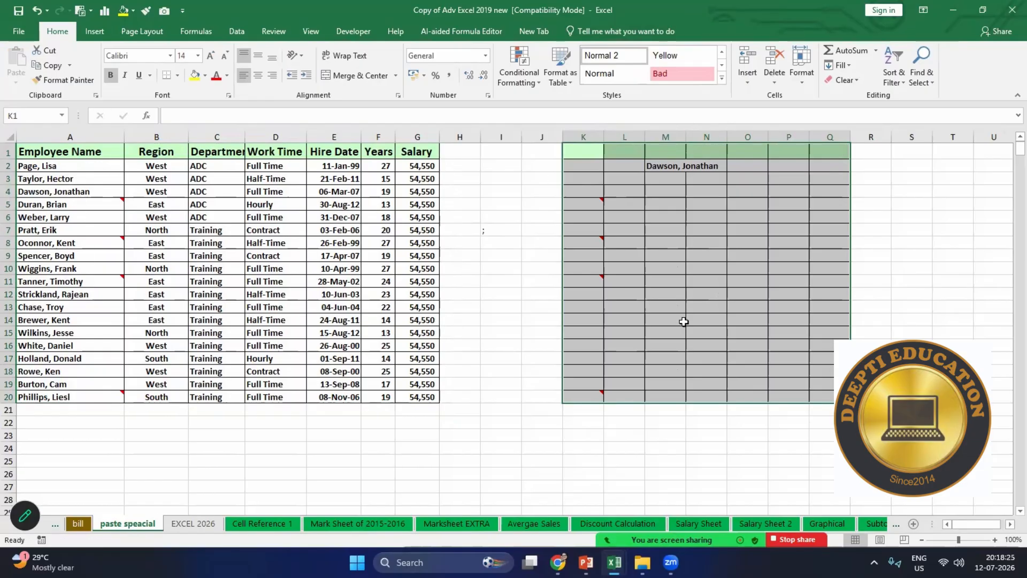
Step: Copy the employee table A1:G20 and paste only its column widths onto K1:Q20 with Paste Special
{"action": "left_click_drag", "start_coordinate": [68, 151], "coordinate": [238, 266]}
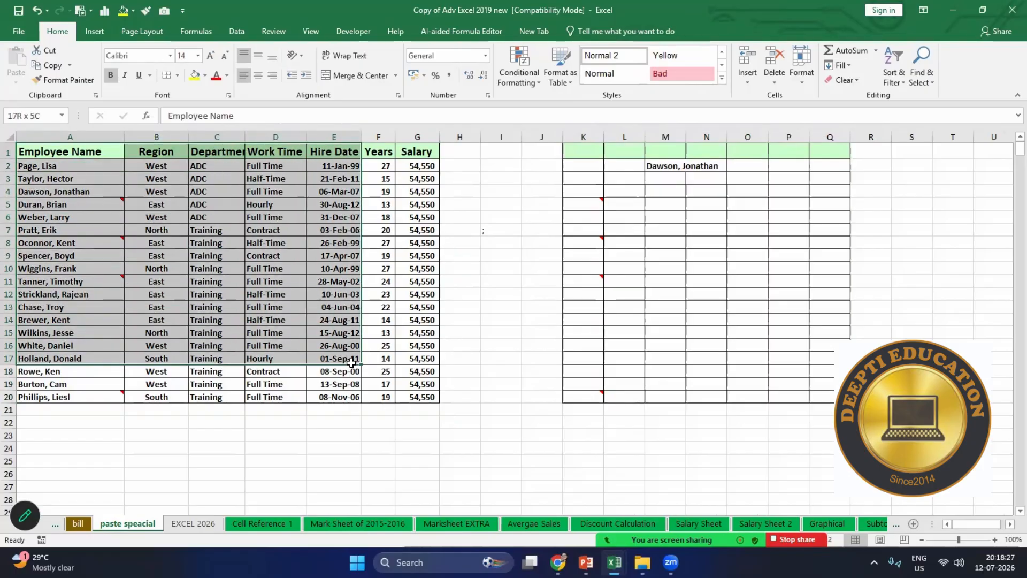
{"action": "key", "text": "ctrl+c"}
{"action": "left_click_drag", "start_coordinate": [585, 154], "coordinate": [828, 398]}
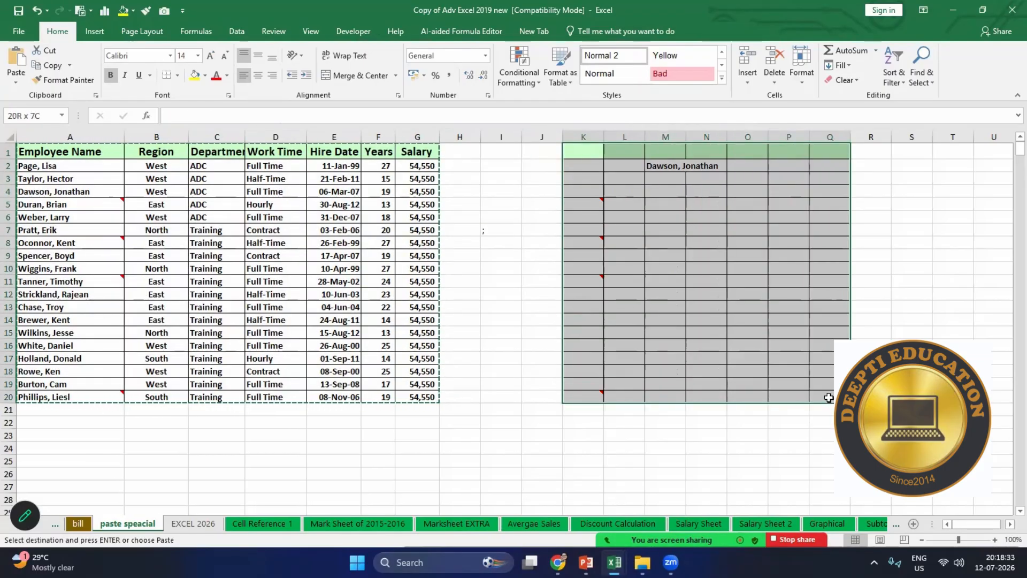
{"action": "key", "text": "ctrl+alt+v"}
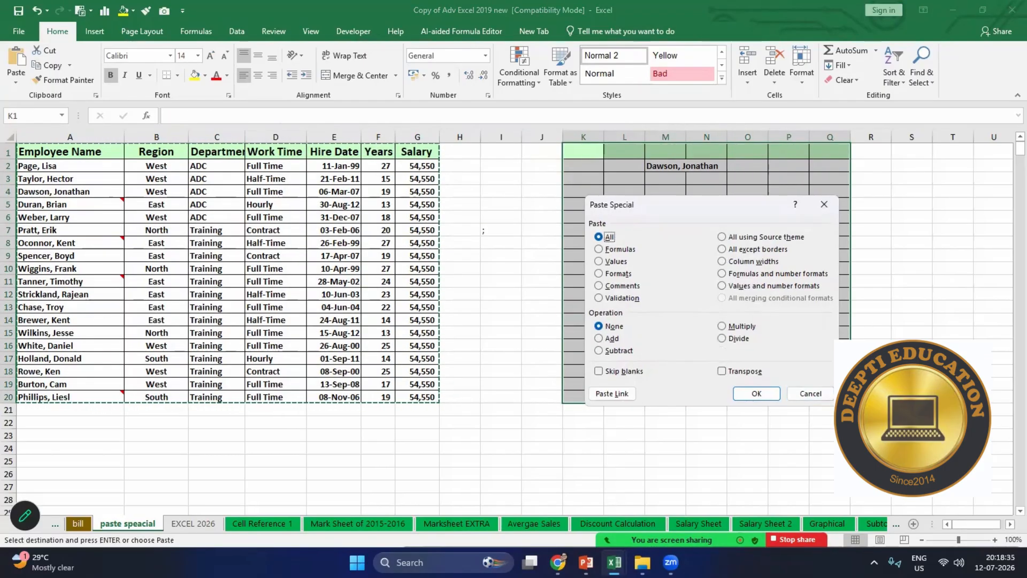
{"action": "left_click", "coordinate": [743, 264]}
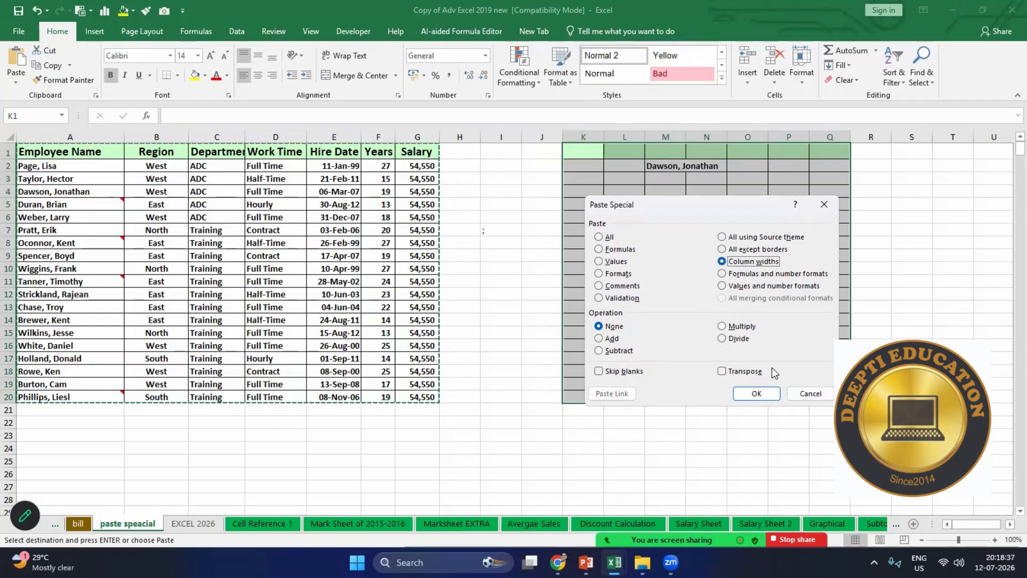
{"action": "left_click", "coordinate": [758, 393]}
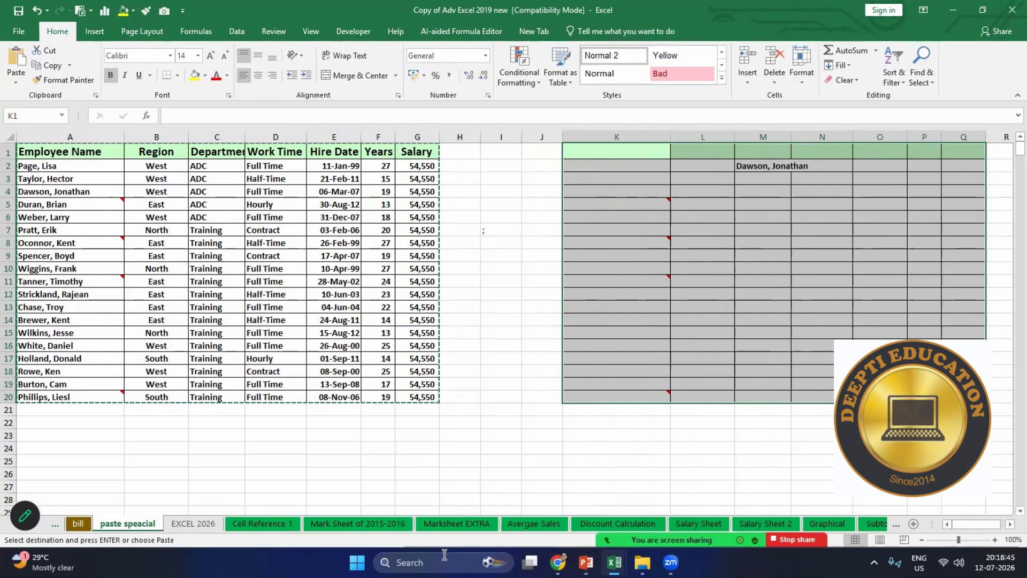
{"action": "left_click", "coordinate": [500, 436]}
{"action": "key", "text": "Escape"}
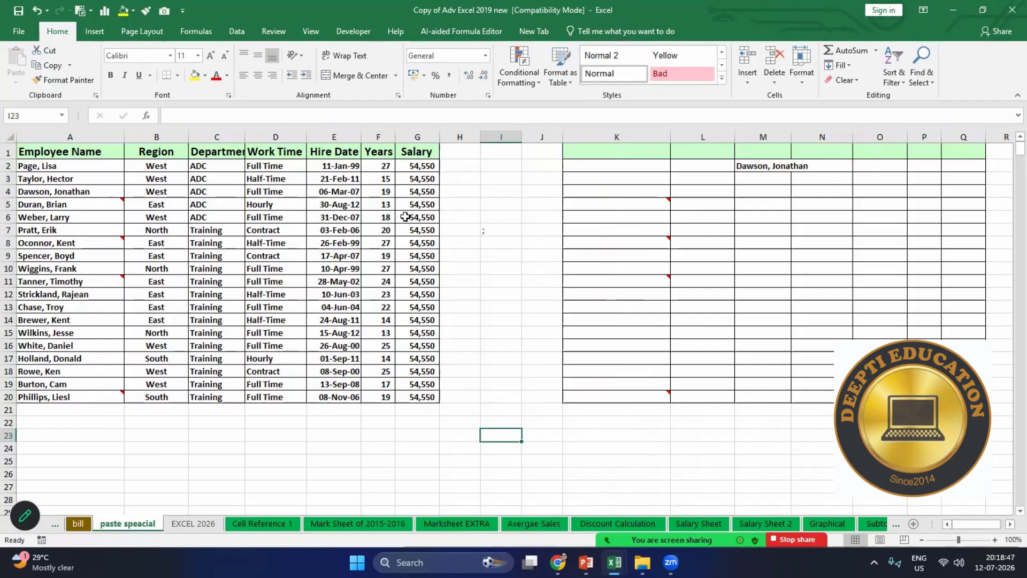
Step: Enter the formula =RANDBETWEEN(50000,85000) in the first Salary cell, G2
{"action": "left_click", "coordinate": [411, 167]}
{"action": "type", "text": "=rand"}
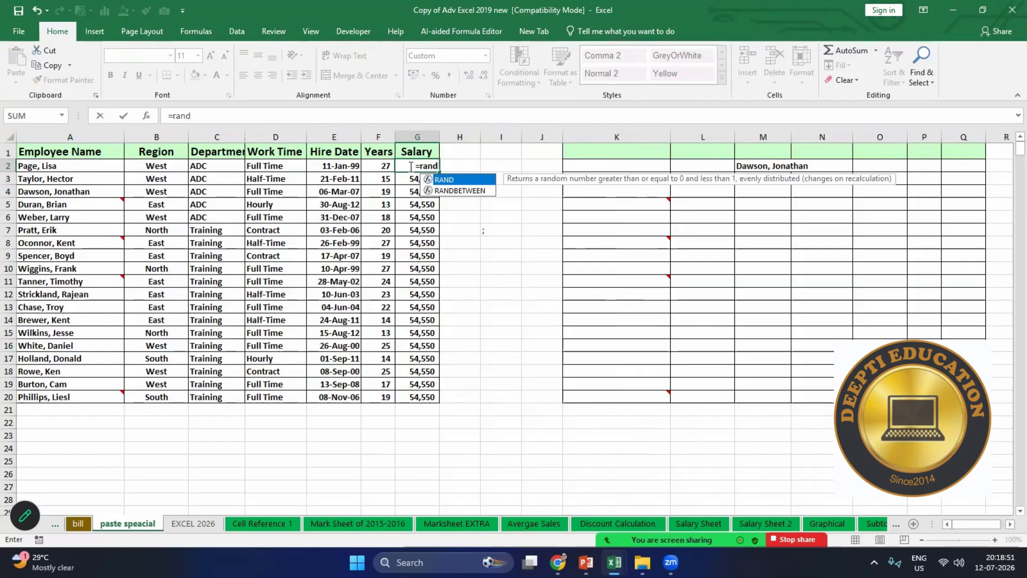
{"action": "key", "text": "Down"}
{"action": "key", "text": "Tab"}
{"action": "type", "text": "50"}
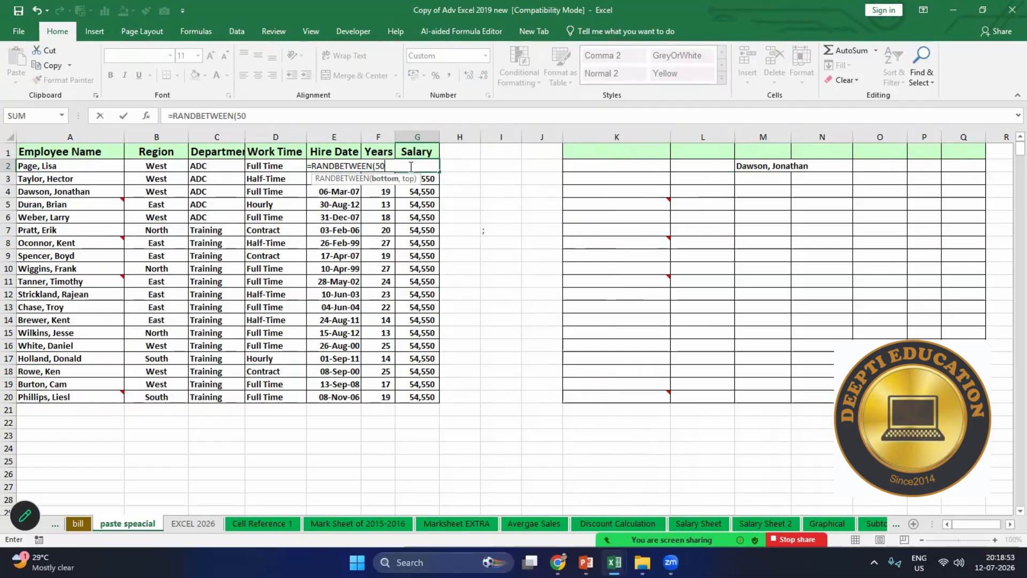
{"action": "type", "text": "000,85000"}
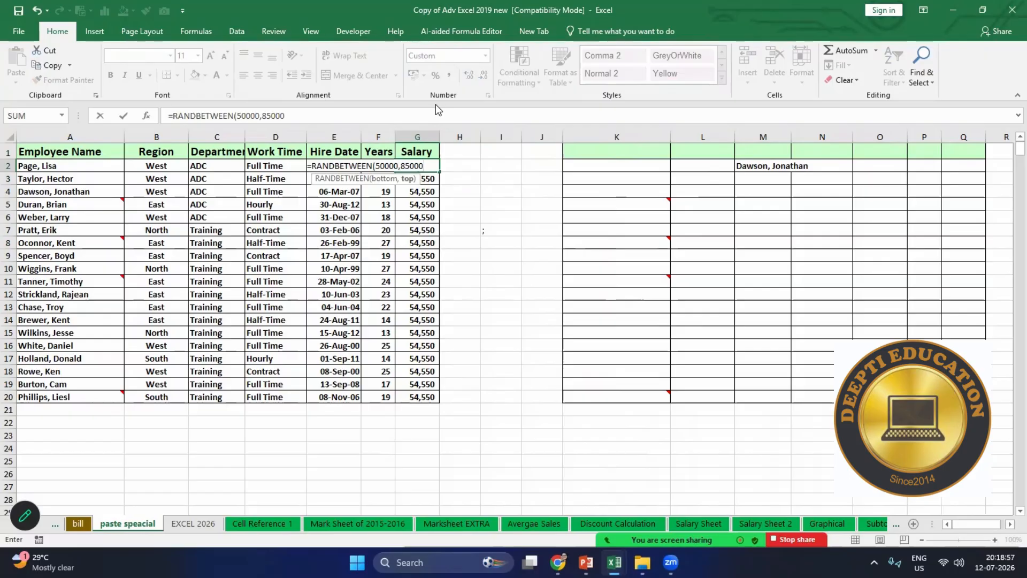
{"action": "type", "text": ")"}
{"action": "key", "text": "Return"}
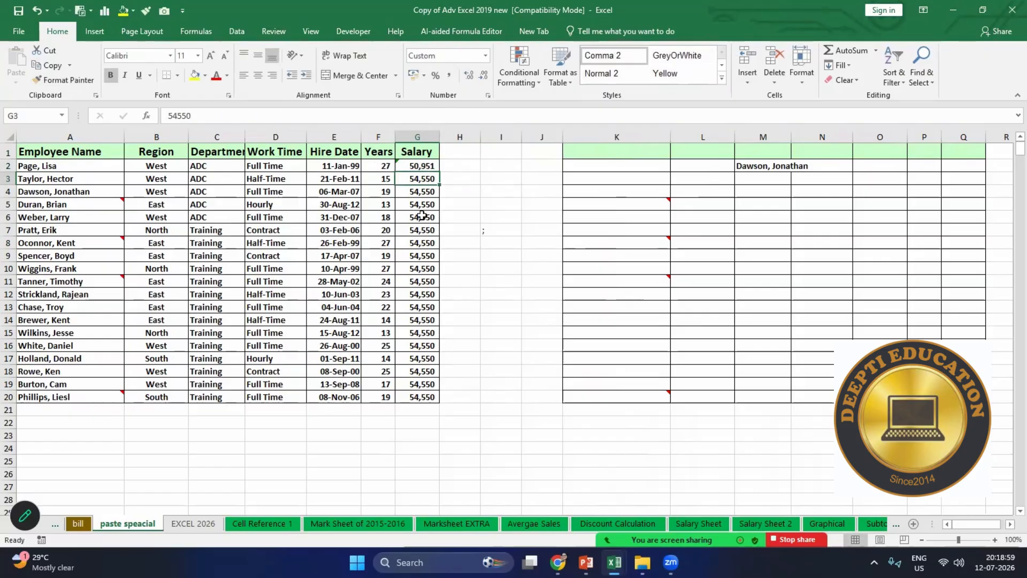
Step: Fill the random salary formula from G2 down the Salary column to G20
{"action": "left_click", "coordinate": [420, 168]}
{"action": "double_click", "coordinate": [438, 171]}
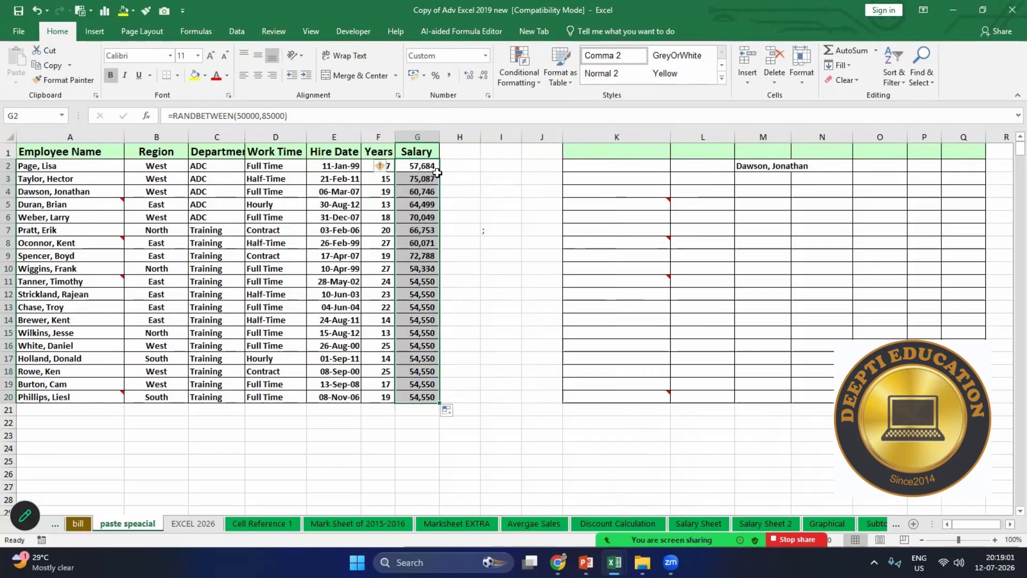
{"action": "left_click", "coordinate": [458, 402]}
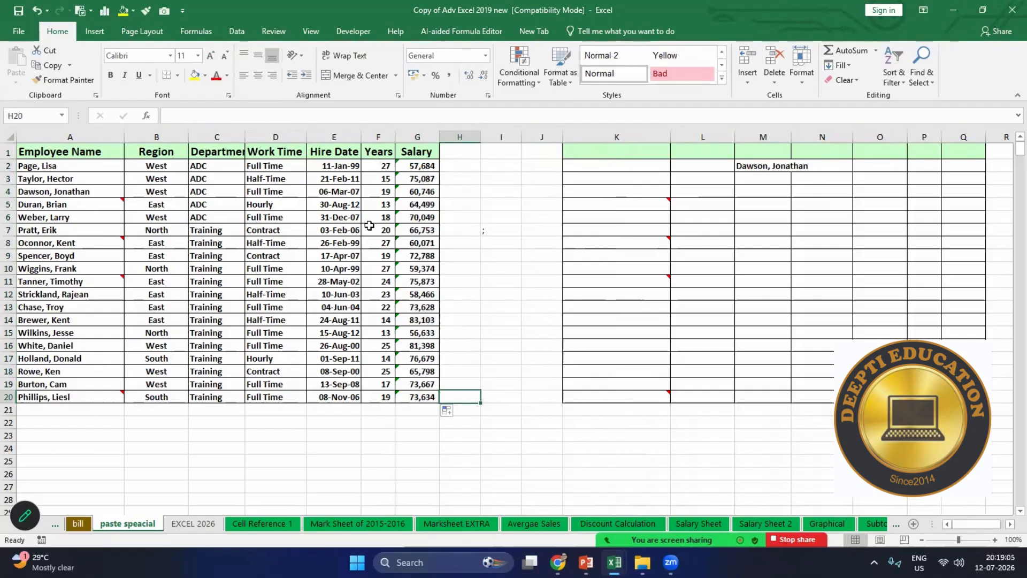
Step: Enter 1000 in cell E24 below the table and set its number format to Number
{"action": "left_click", "coordinate": [355, 443]}
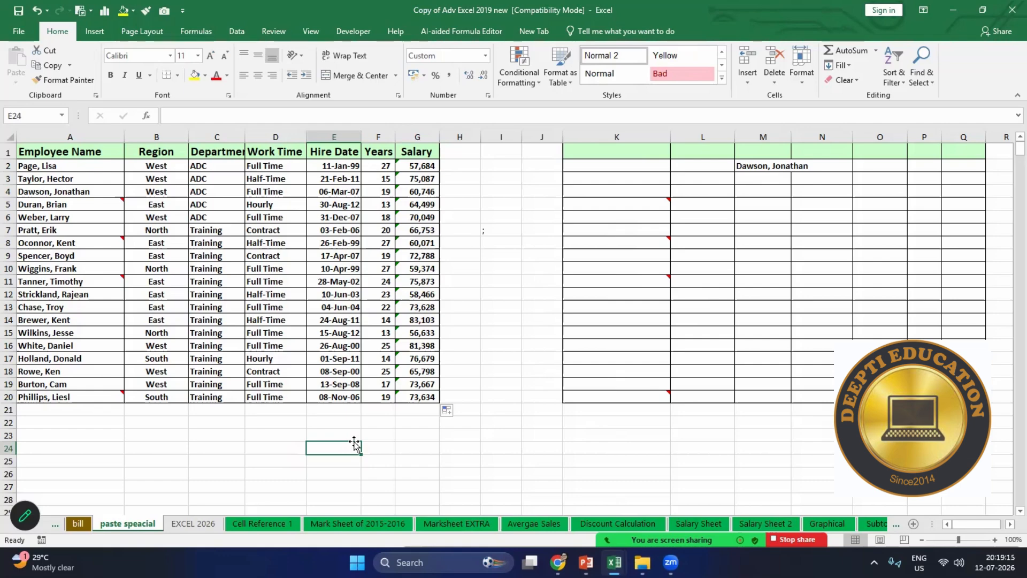
{"action": "type", "text": "1000"}
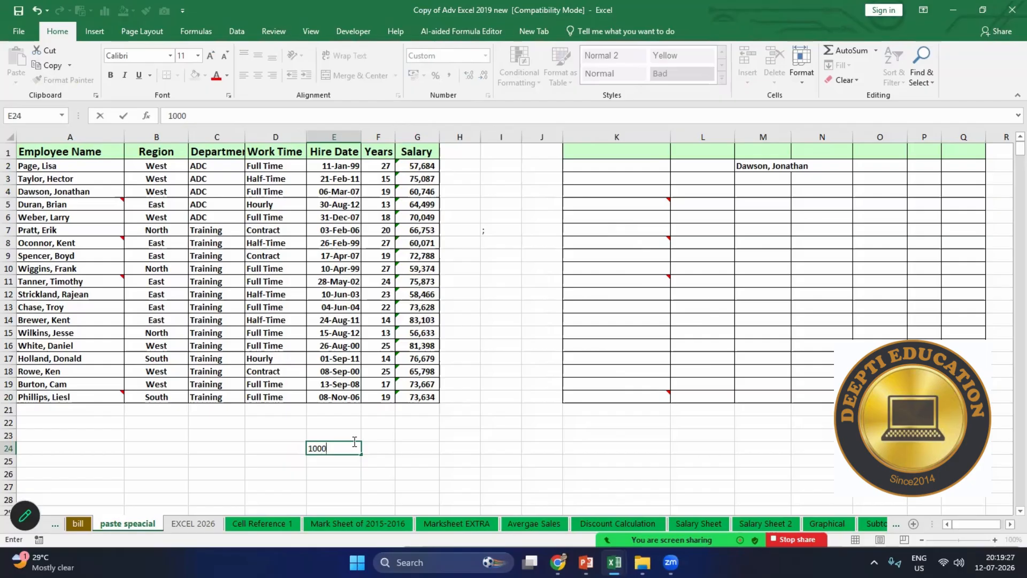
{"action": "left_click", "coordinate": [407, 462]}
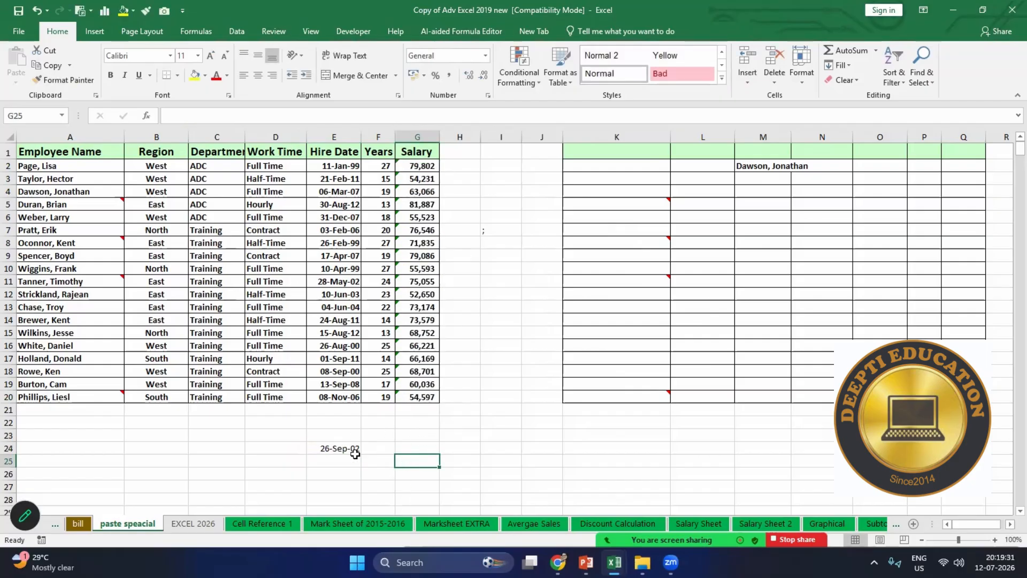
{"action": "left_click", "coordinate": [337, 451]}
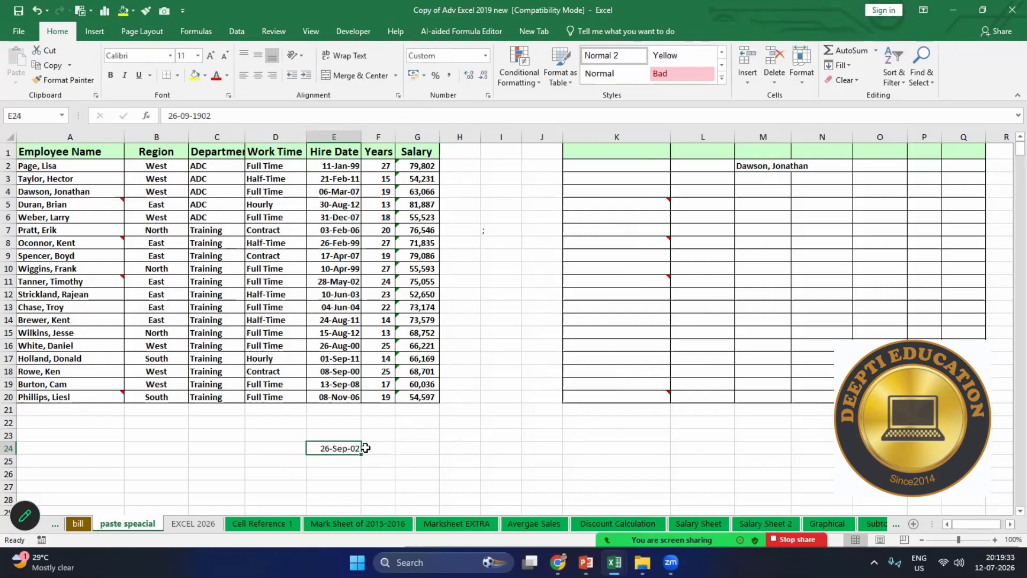
{"action": "left_click", "coordinate": [485, 55]}
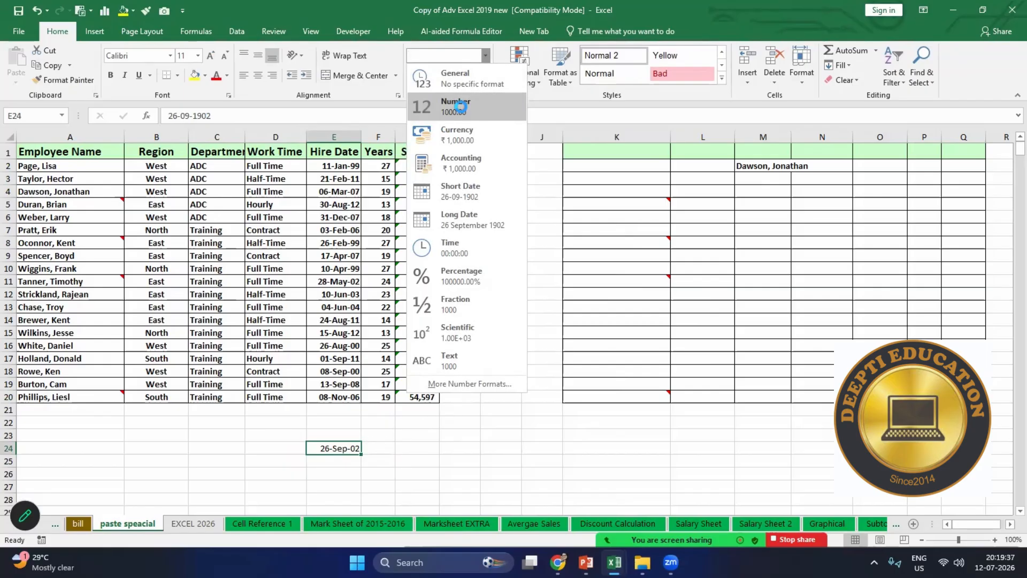
{"action": "left_click", "coordinate": [462, 106]}
{"action": "left_click", "coordinate": [429, 455]}
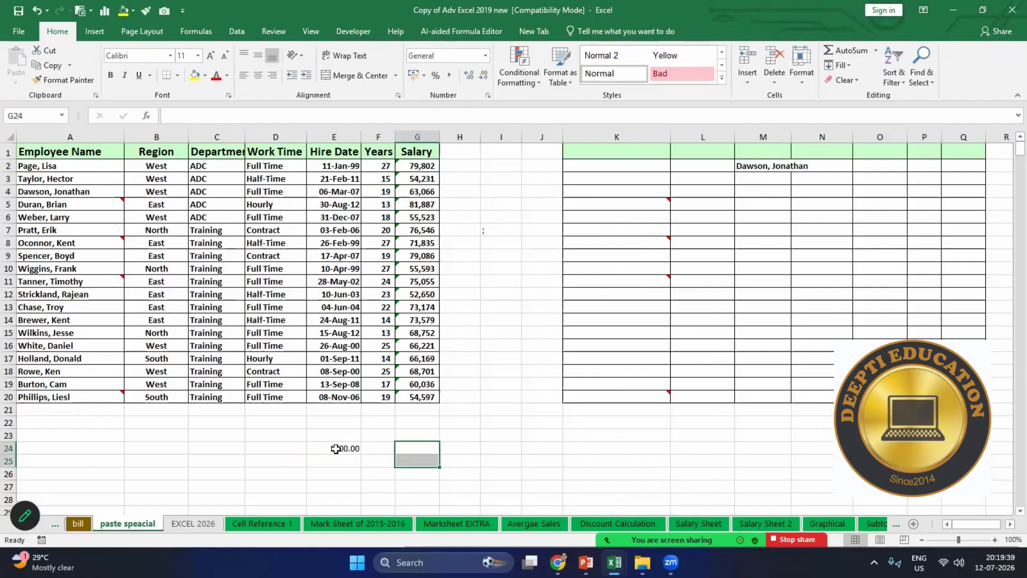
{"action": "left_click", "coordinate": [337, 447]}
{"action": "left_click", "coordinate": [443, 449]}
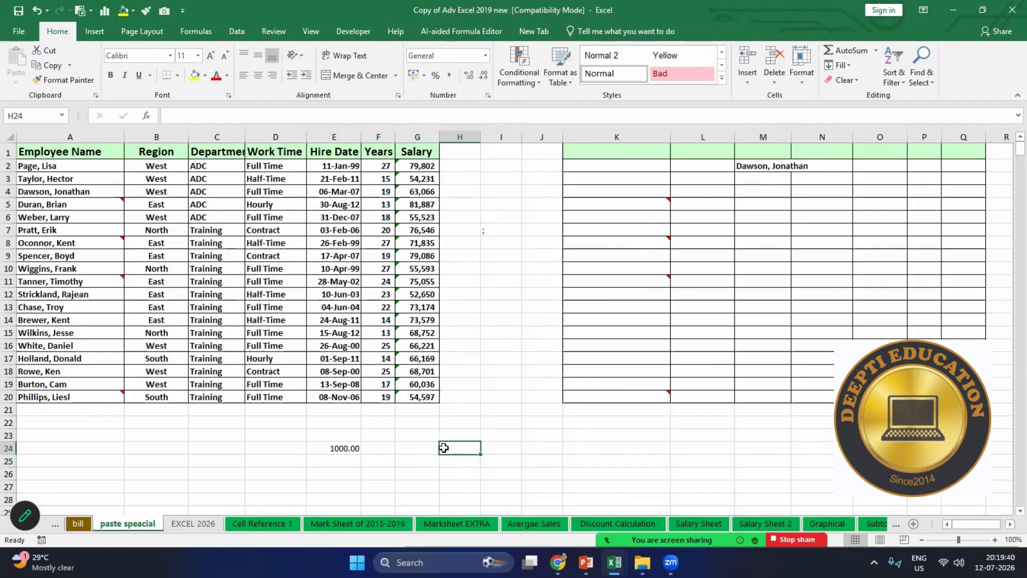
Step: Enter 1000 in the empty cell I24
{"action": "left_click", "coordinate": [515, 452]}
{"action": "type", "text": "1000"}
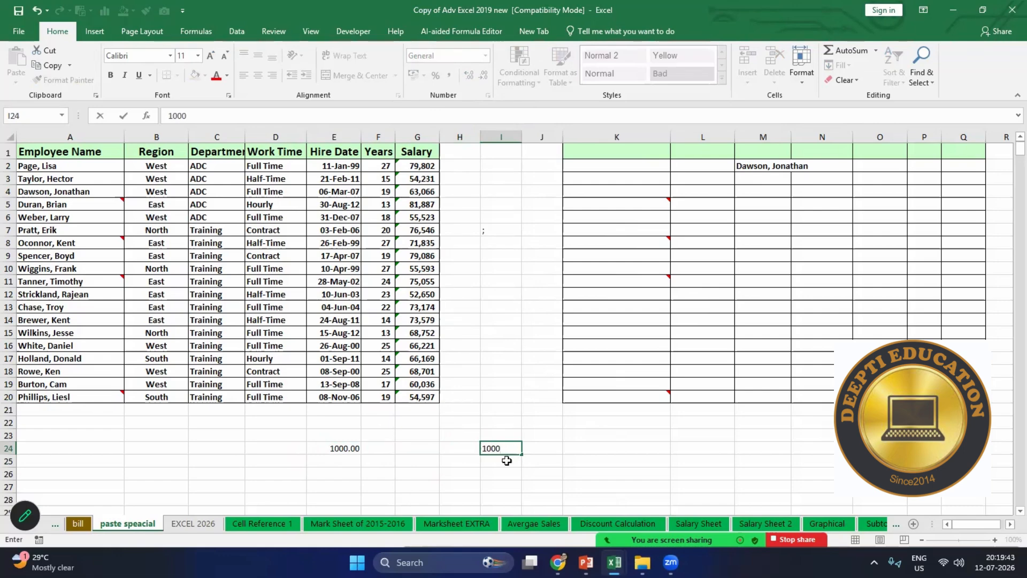
{"action": "left_click", "coordinate": [496, 472]}
Step: Copy cell I24 and add its value to the salaries in G2:G20 with the Paste Special Add operation
{"action": "left_click", "coordinate": [495, 453]}
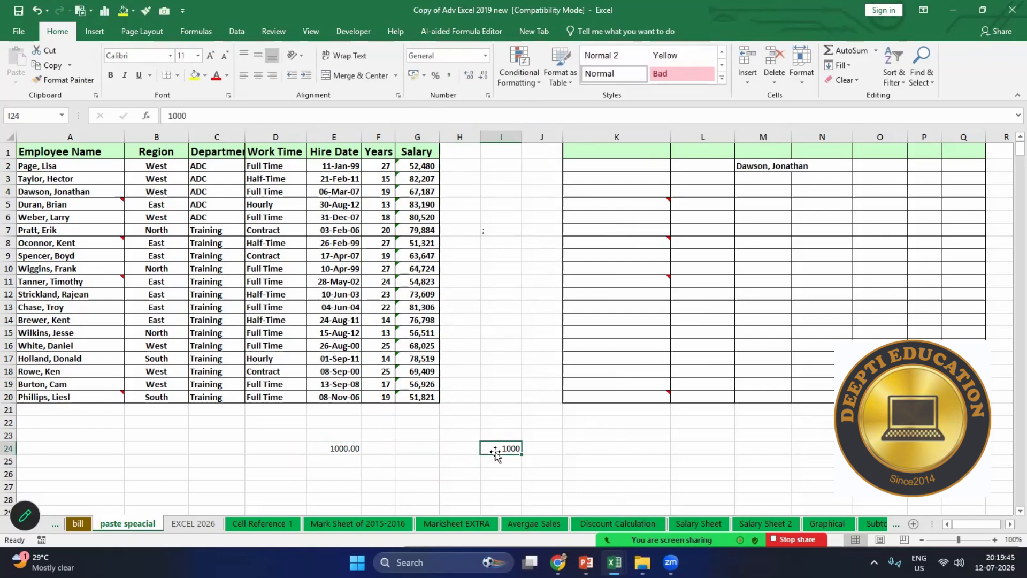
{"action": "key", "text": "ctrl+c"}
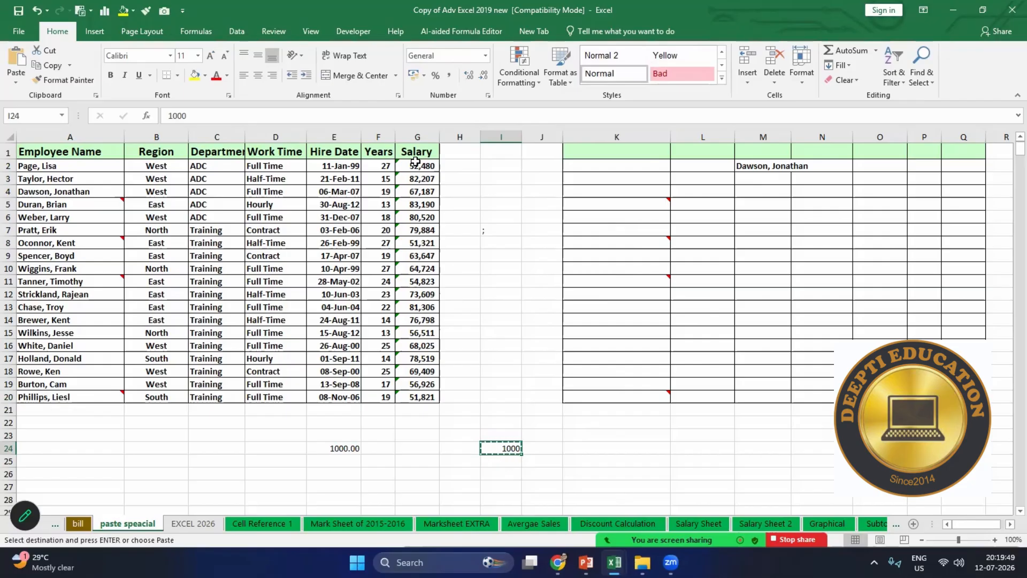
{"action": "left_click_drag", "start_coordinate": [416, 162], "coordinate": [418, 408]}
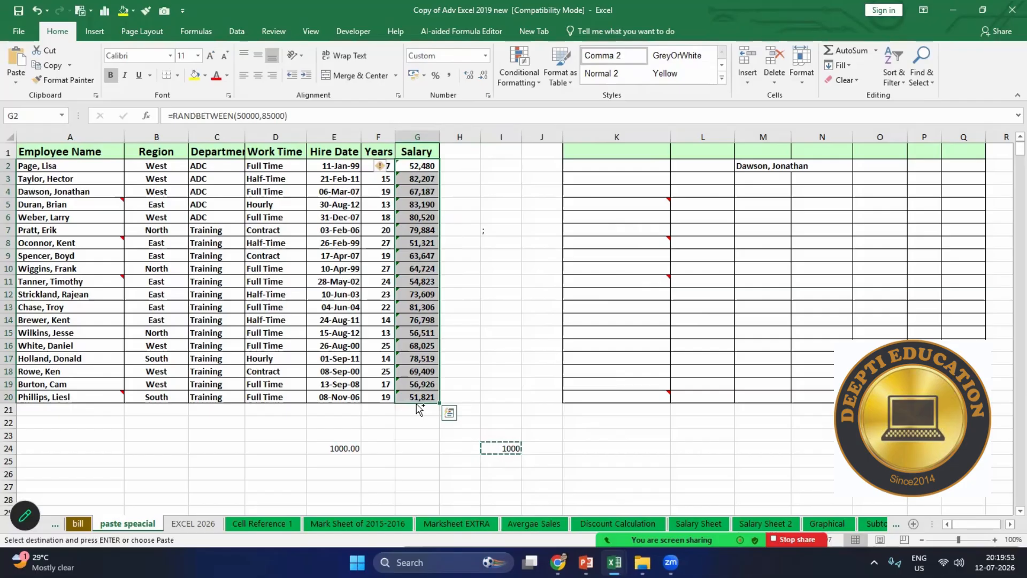
{"action": "key", "text": "ctrl+alt+v"}
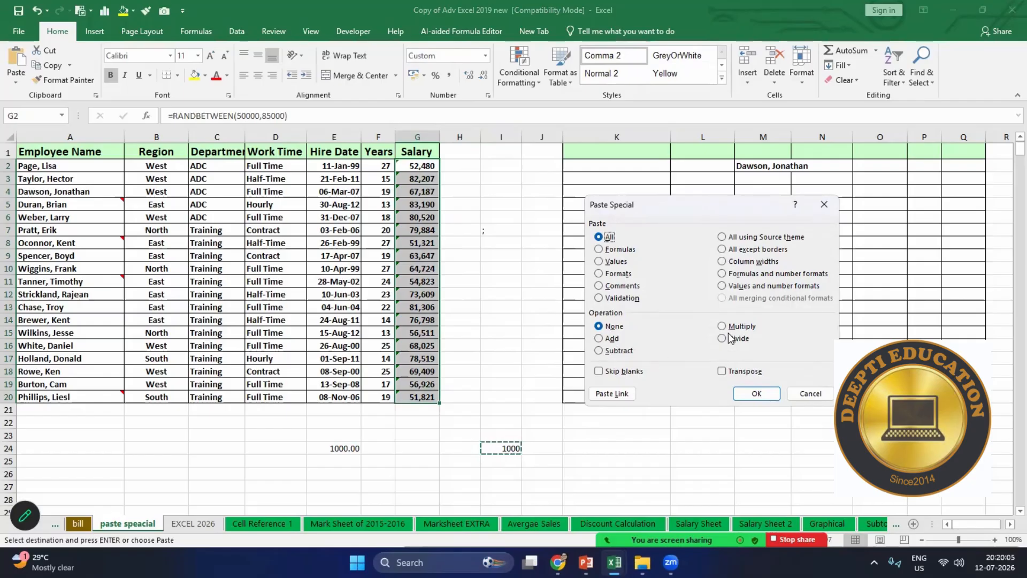
{"action": "left_click", "coordinate": [608, 341]}
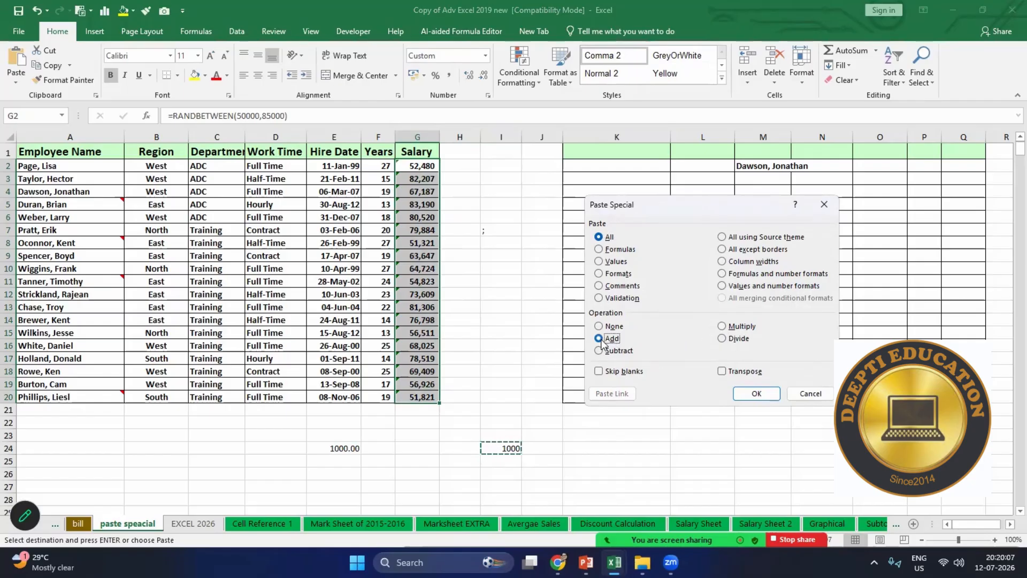
{"action": "left_click", "coordinate": [751, 394]}
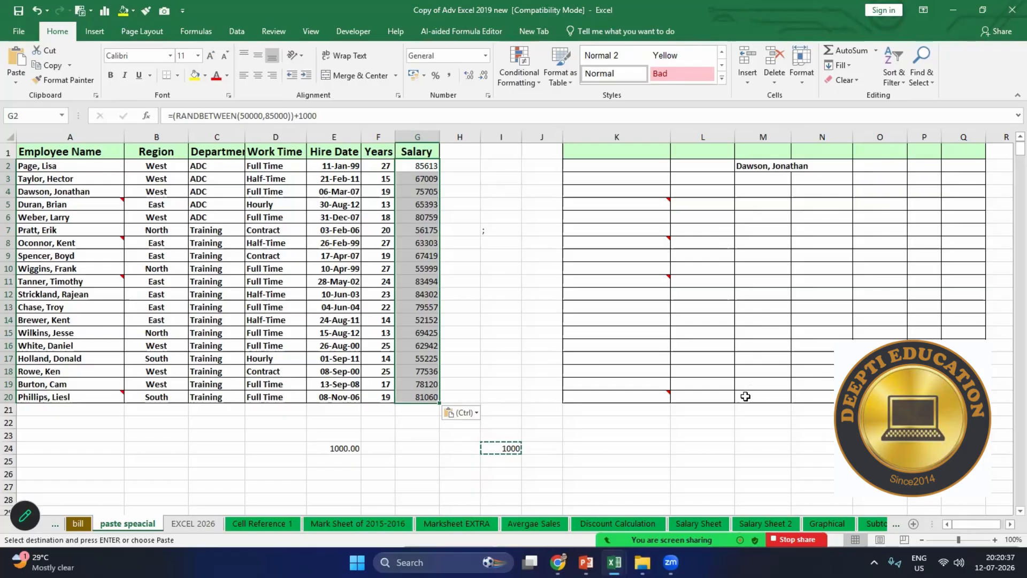
{"action": "left_click", "coordinate": [459, 473]}
{"action": "left_click", "coordinate": [458, 450]}
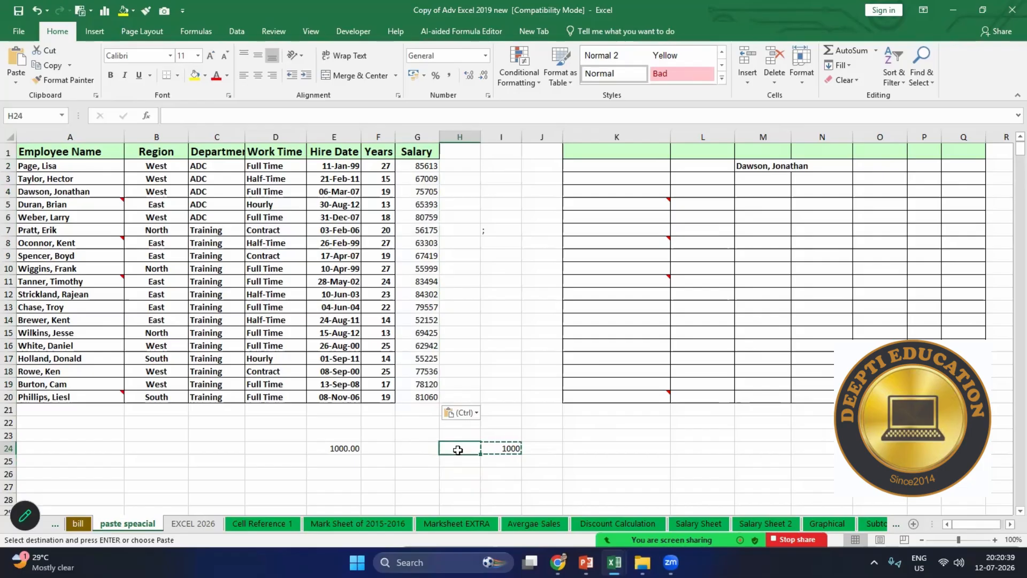
{"action": "key", "text": "Escape"}
Step: Copy the employee table A1:G20 and paste it on Sheet3 as a linked picture
{"action": "left_click_drag", "start_coordinate": [63, 152], "coordinate": [433, 396]}
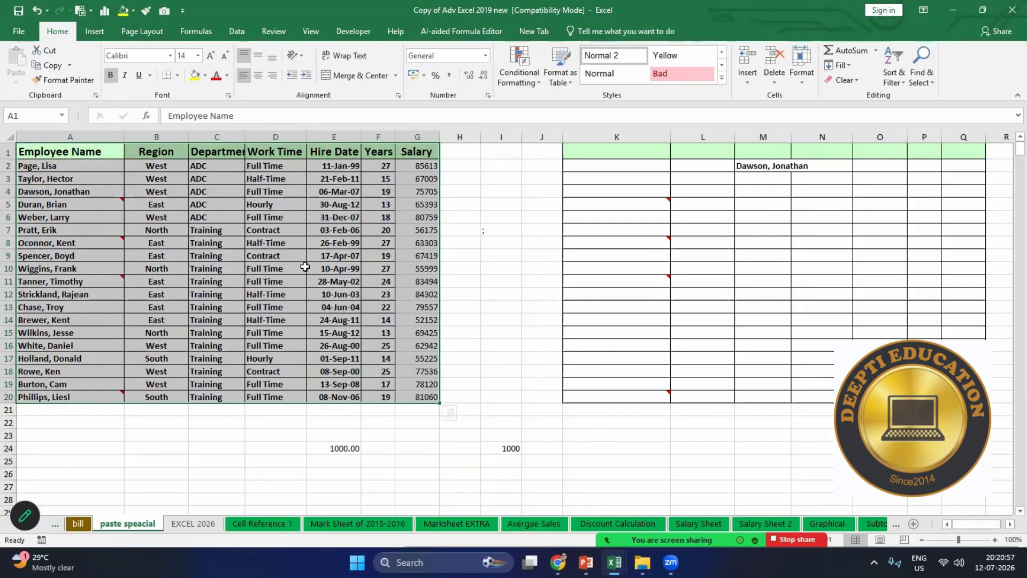
{"action": "key", "text": "ctrl+c"}
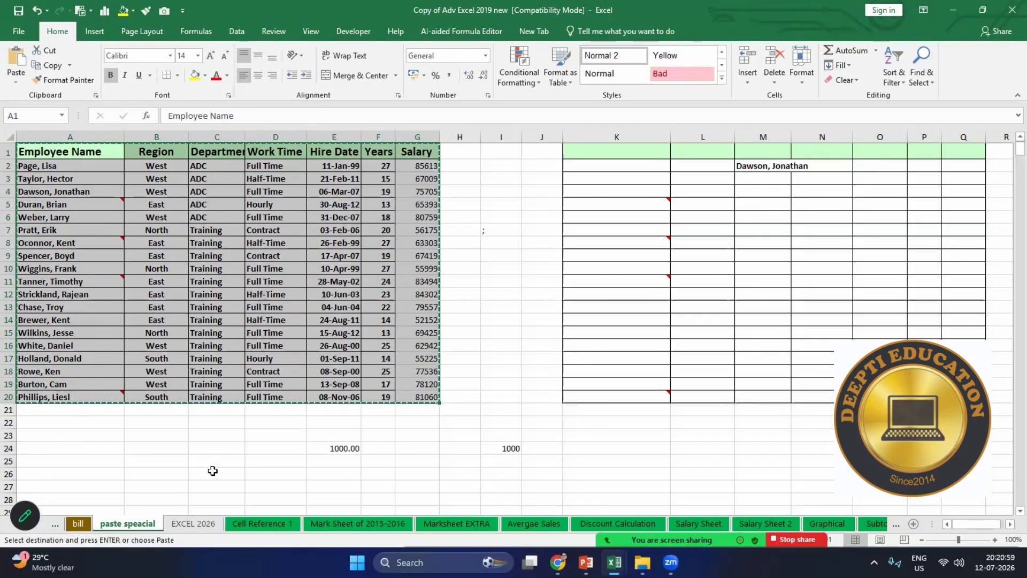
{"action": "left_click", "coordinate": [58, 529]}
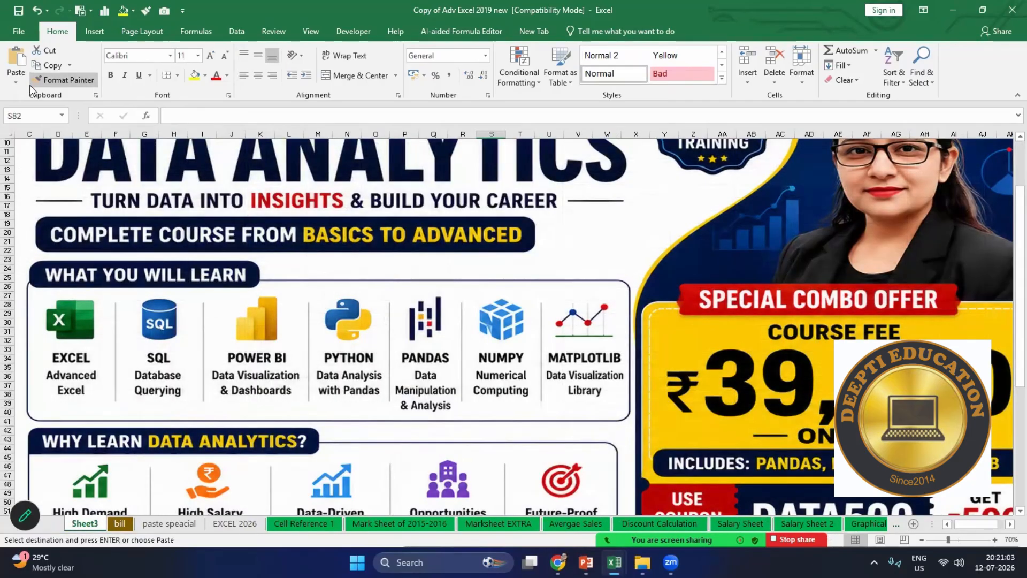
{"action": "left_click", "coordinate": [16, 83]}
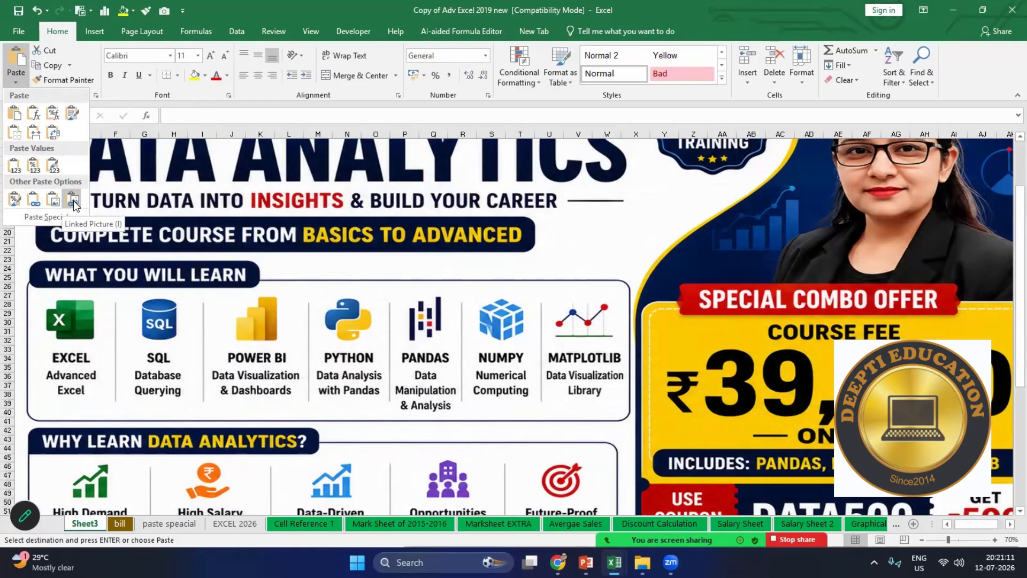
{"action": "left_click", "coordinate": [51, 200]}
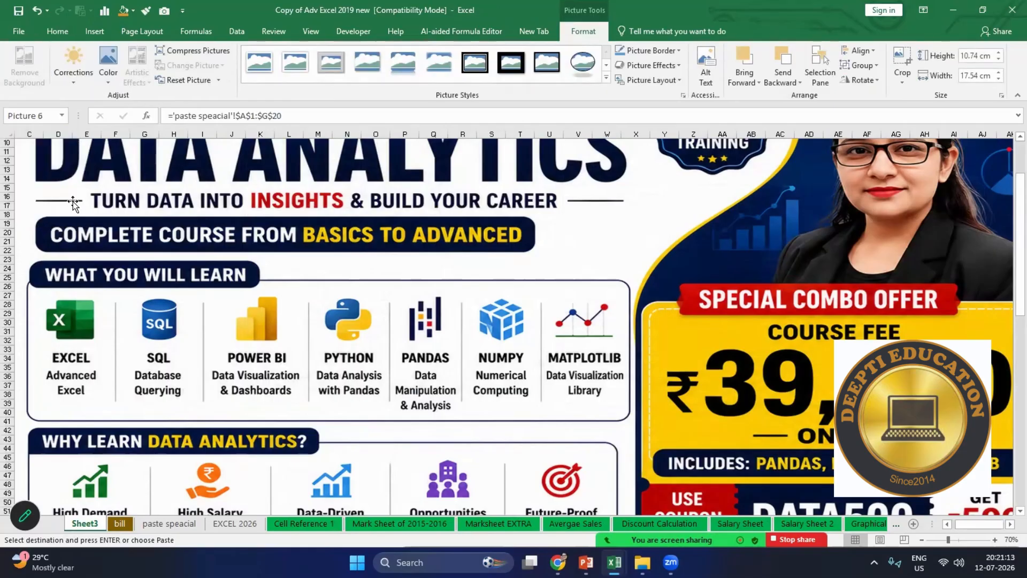
Step: Move the linked table picture directly below the course banner on Sheet3 and enlarge it to about 17.97 cm high by 29.33 cm wide
{"action": "left_click", "coordinate": [231, 275]}
{"action": "scroll", "coordinate": [321, 332], "scroll_direction": "down", "scroll_amount": 4}
{"action": "scroll", "coordinate": [330, 338], "scroll_direction": "down", "scroll_amount": 16}
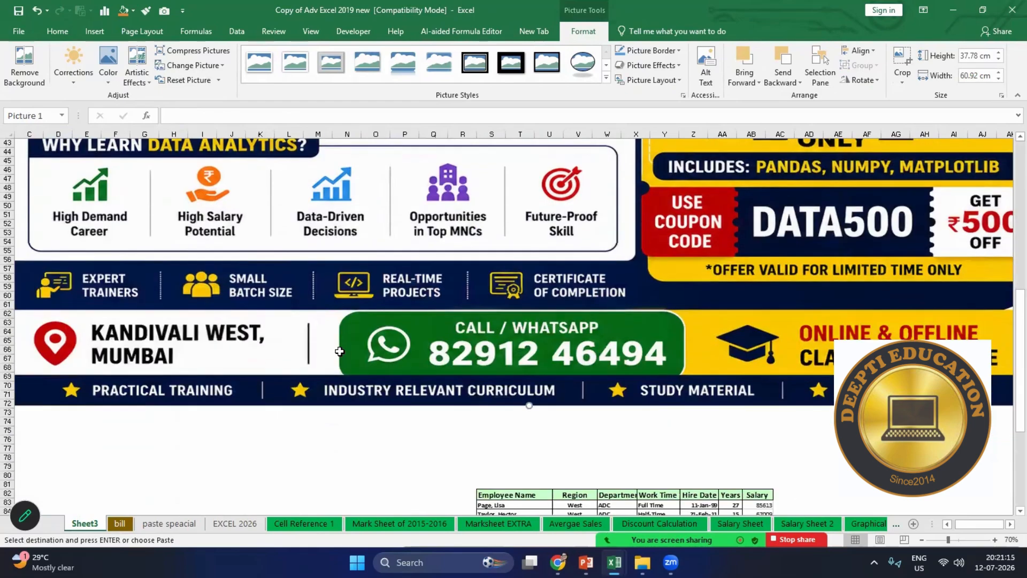
{"action": "left_click", "coordinate": [303, 282]}
{"action": "left_click_drag", "start_coordinate": [302, 282], "coordinate": [19, 237]}
{"action": "left_click_drag", "start_coordinate": [313, 343], "coordinate": [514, 465]}
{"action": "left_click_drag", "start_coordinate": [378, 343], "coordinate": [303, 305]}
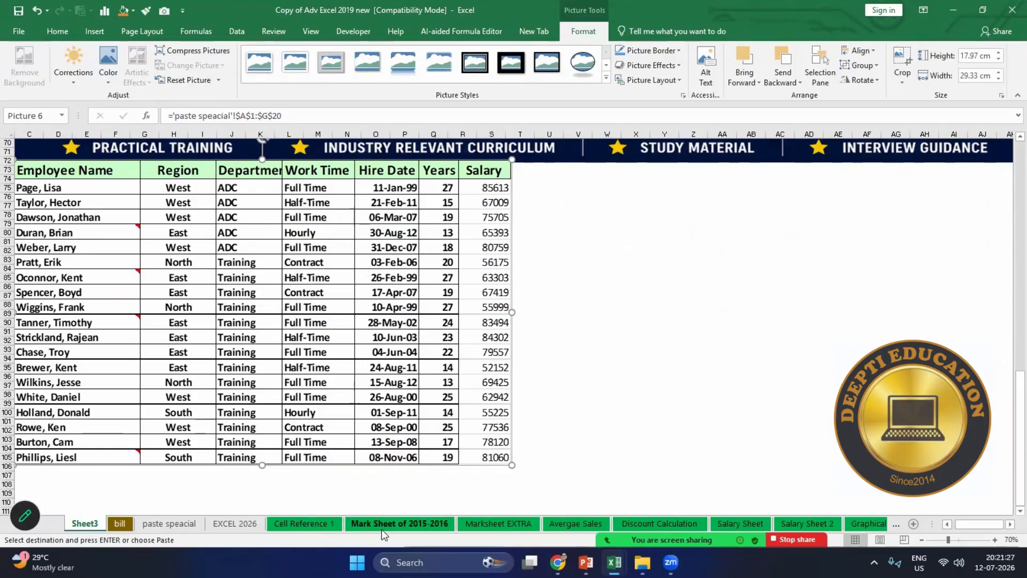
Step: End the table copy on the paste speacial sheet and replace the employee name in cell A2 with another name
{"action": "left_click", "coordinate": [167, 526]}
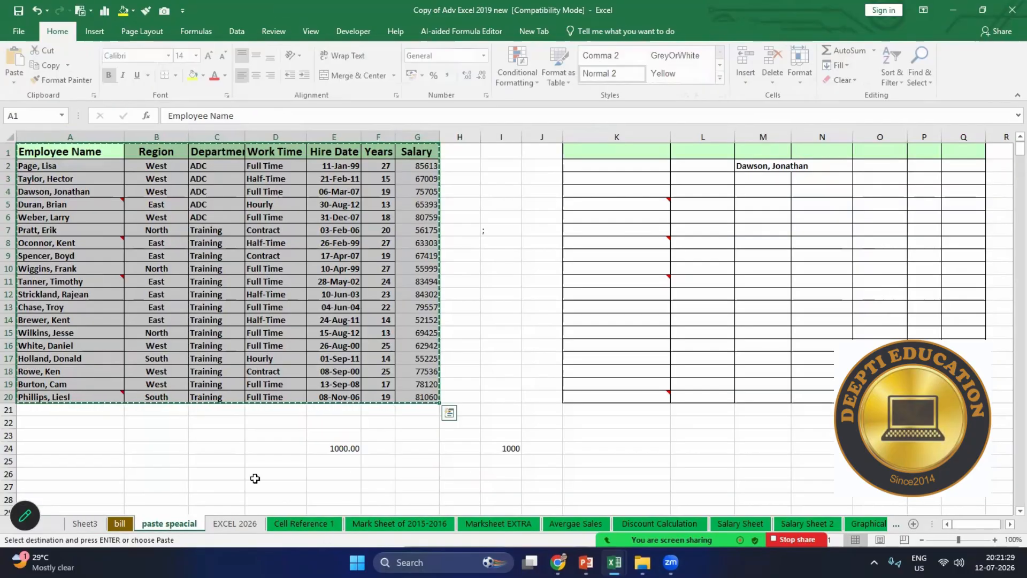
{"action": "key", "text": "Escape"}
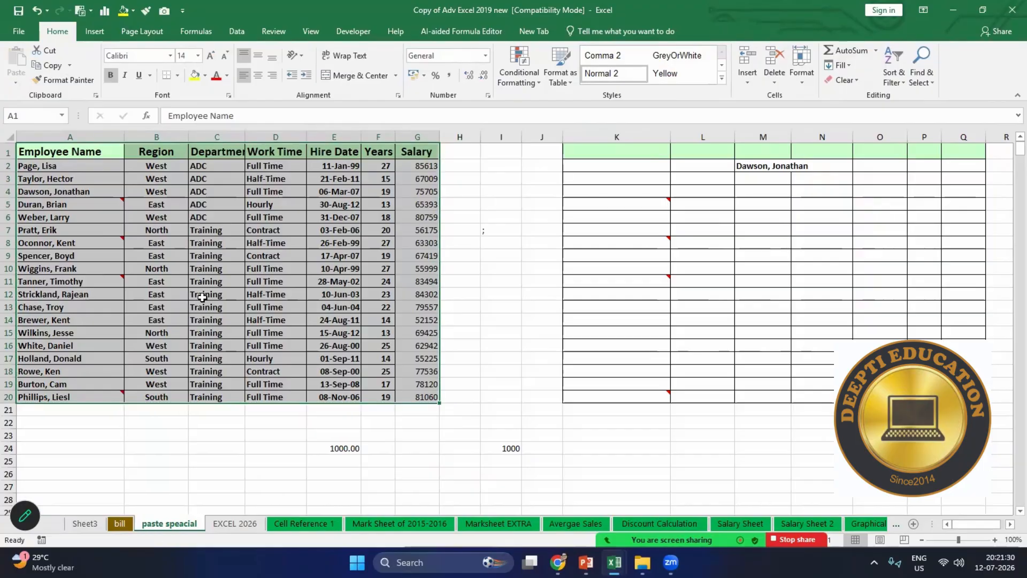
{"action": "left_click", "coordinate": [83, 162]}
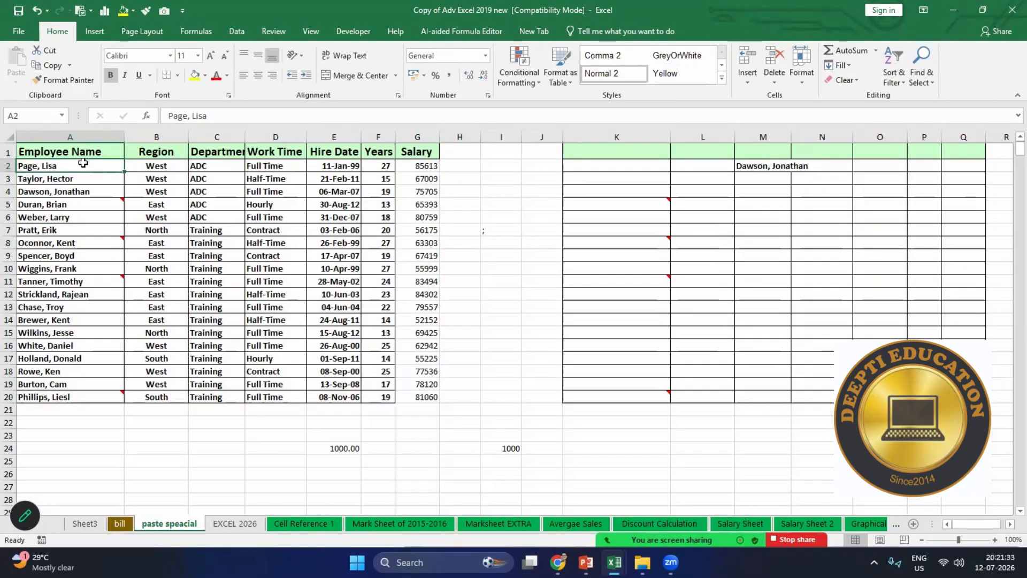
{"action": "type", "text": "neelam"}
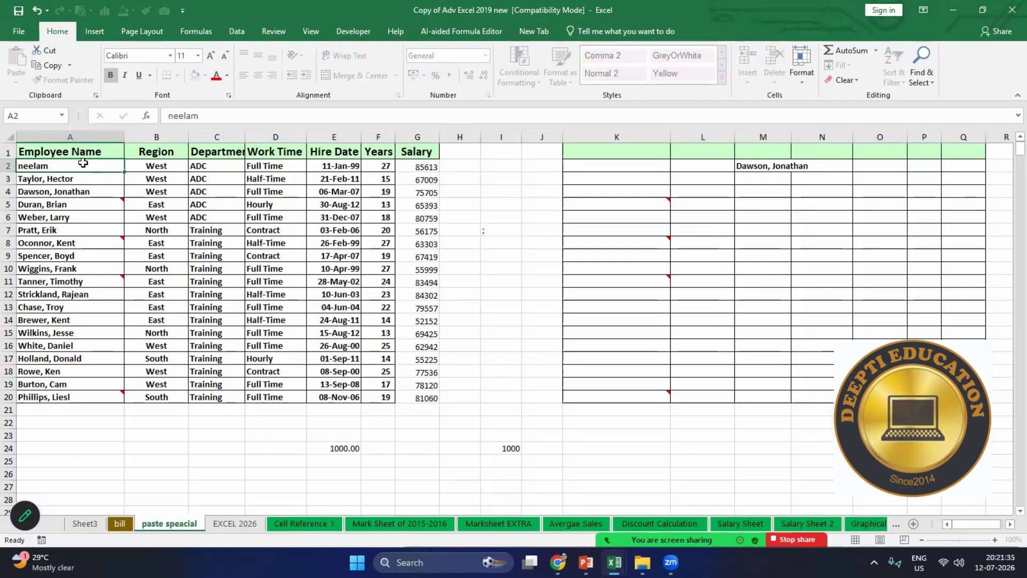
{"action": "key", "text": "Tab"}
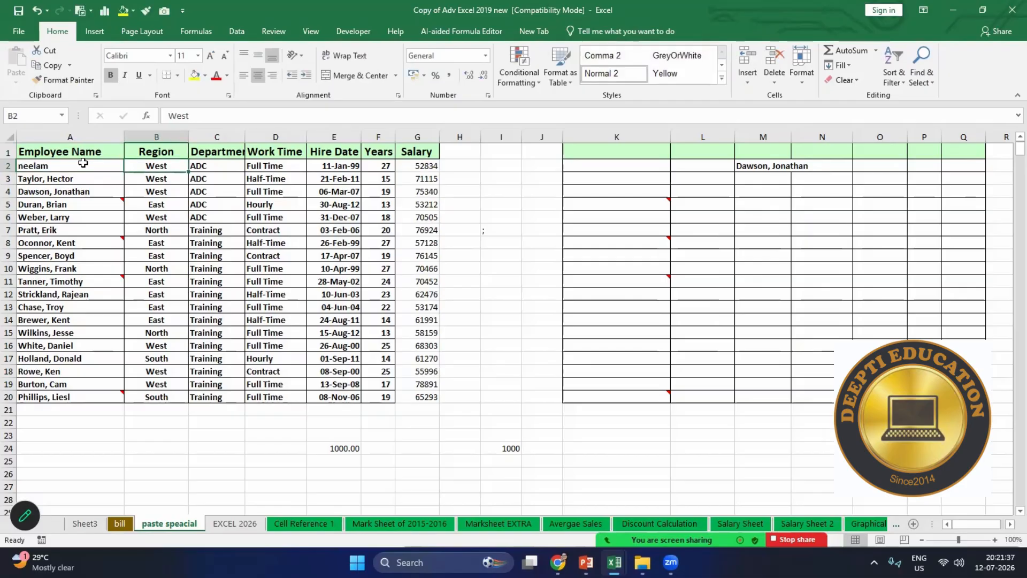
Step: Set the first employee's salary in G2 to 75000 and check the linked table picture on Sheet3
{"action": "key", "text": "Right"}
{"action": "key", "text": "Right"}
{"action": "key", "text": "Right"}
{"action": "key", "text": "Right"}
{"action": "key", "text": "Right"}
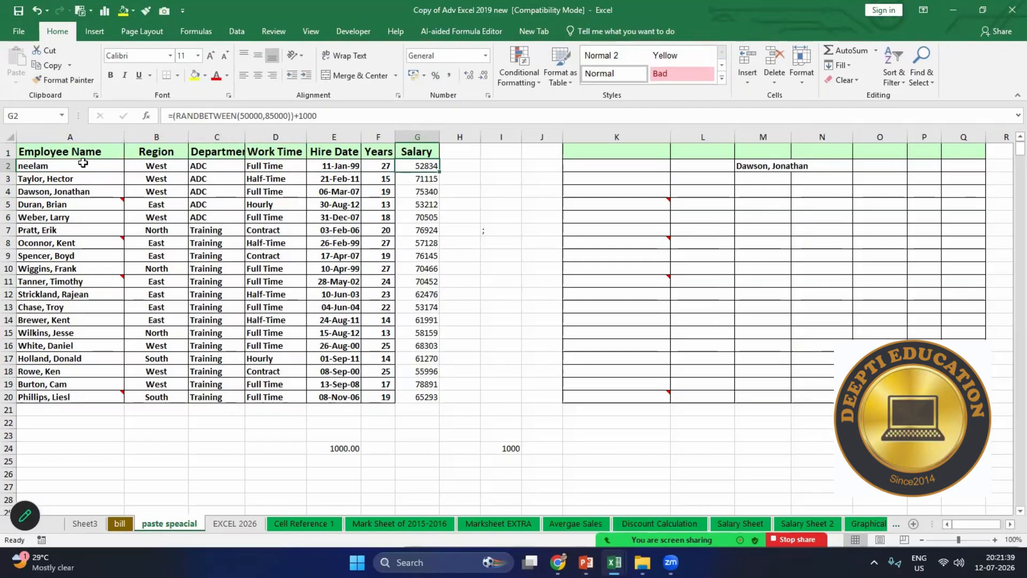
{"action": "type", "text": "75000"}
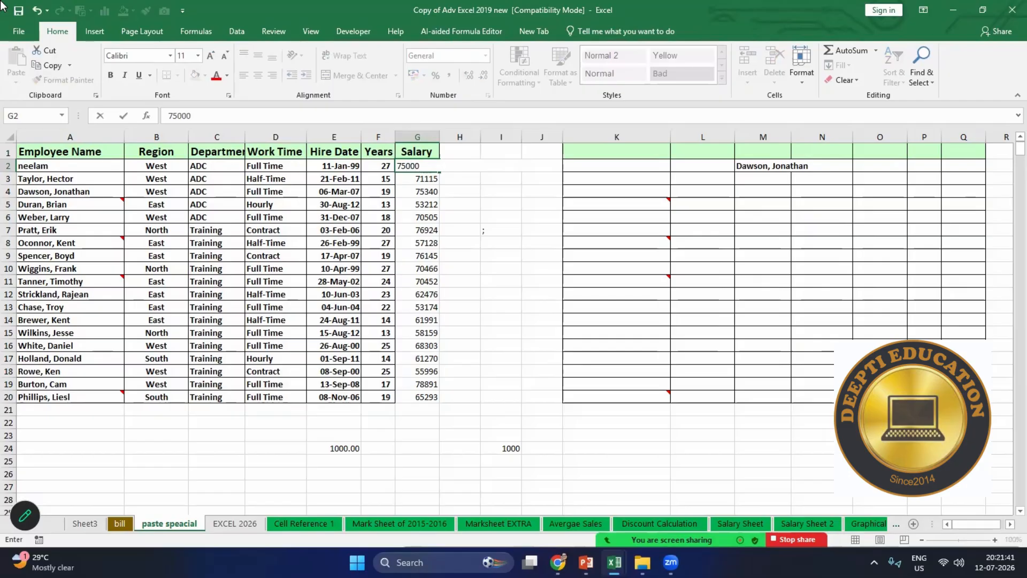
{"action": "left_click", "coordinate": [180, 435]}
{"action": "left_click", "coordinate": [85, 524]}
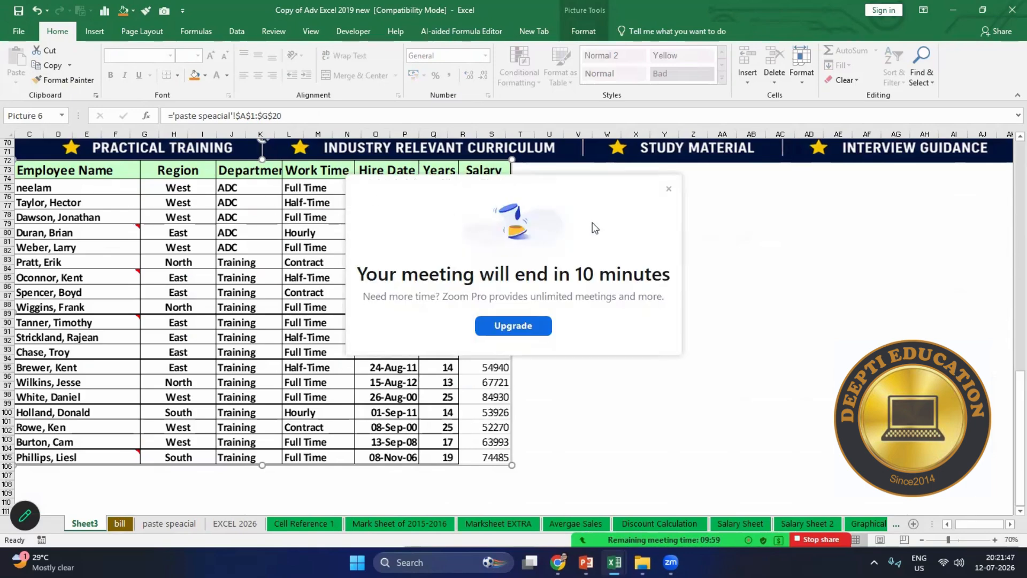
{"action": "left_click", "coordinate": [669, 189]}
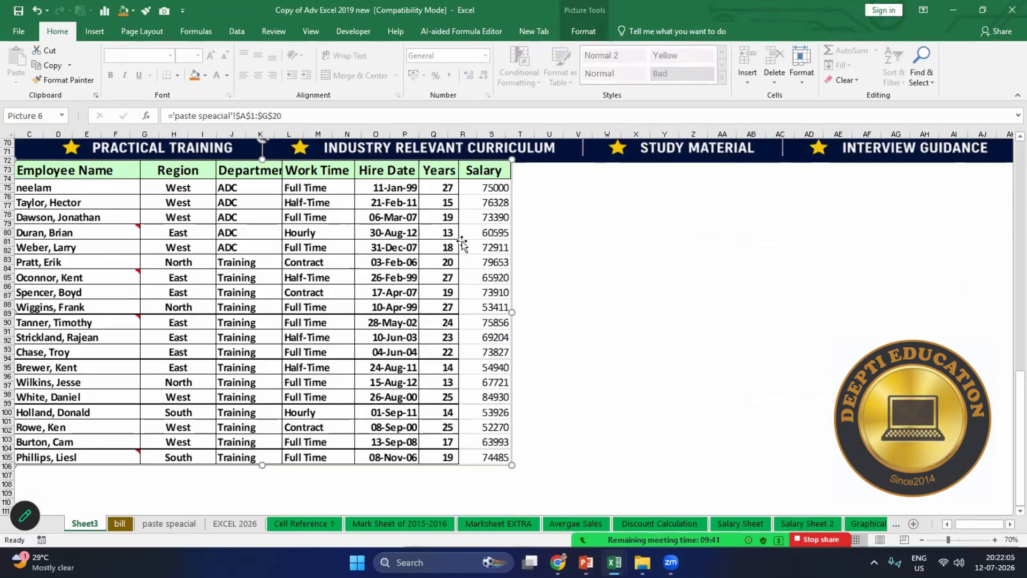
Step: Copy the employee table A1:G20 from the paste speacial sheet and return to Sheet3
{"action": "left_click", "coordinate": [231, 524]}
{"action": "left_click", "coordinate": [160, 524]}
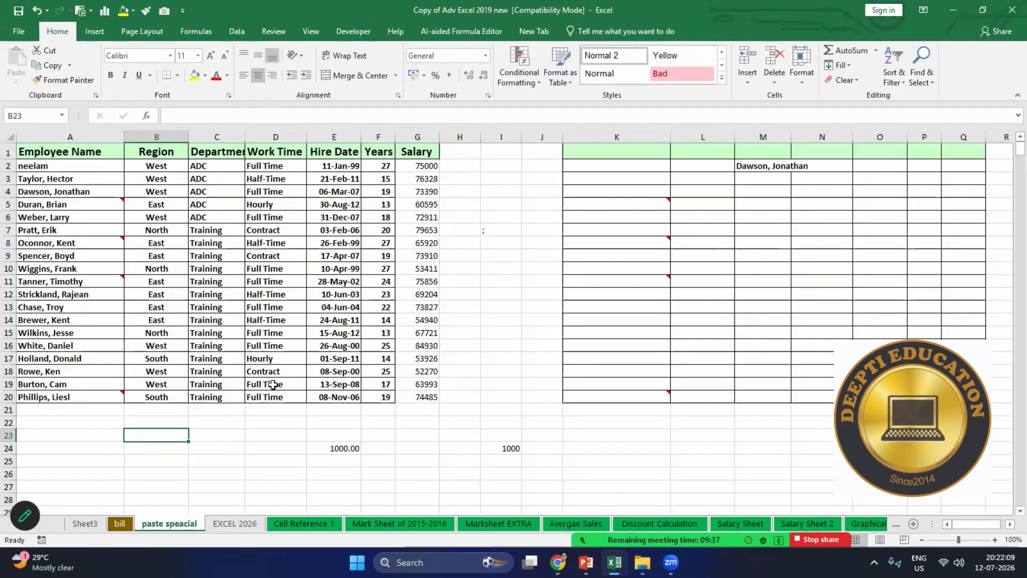
{"action": "left_click_drag", "start_coordinate": [325, 366], "coordinate": [402, 394]}
{"action": "key", "text": "ctrl+c"}
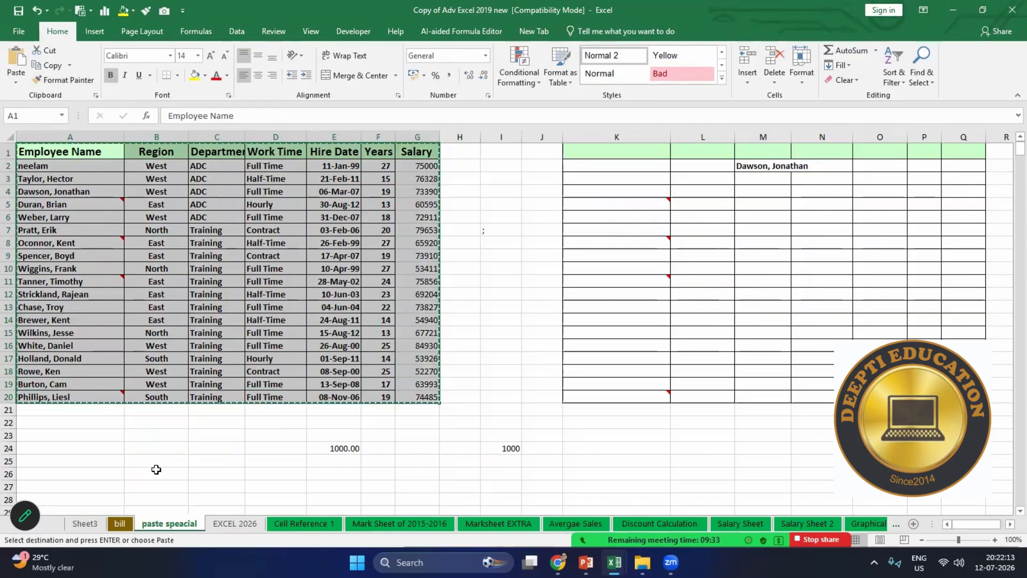
{"action": "left_click", "coordinate": [85, 523]}
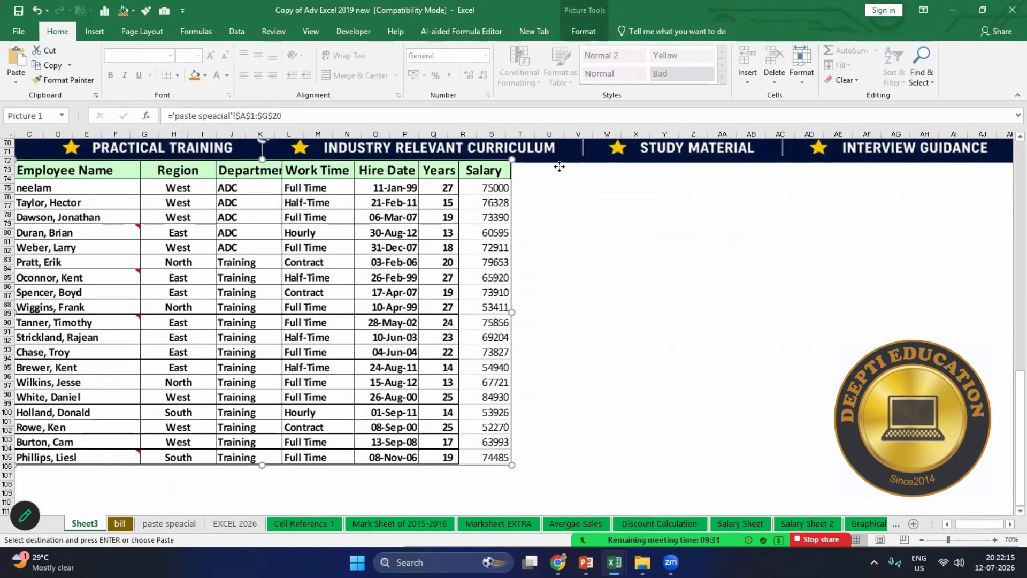
{"action": "left_click", "coordinate": [559, 162]}
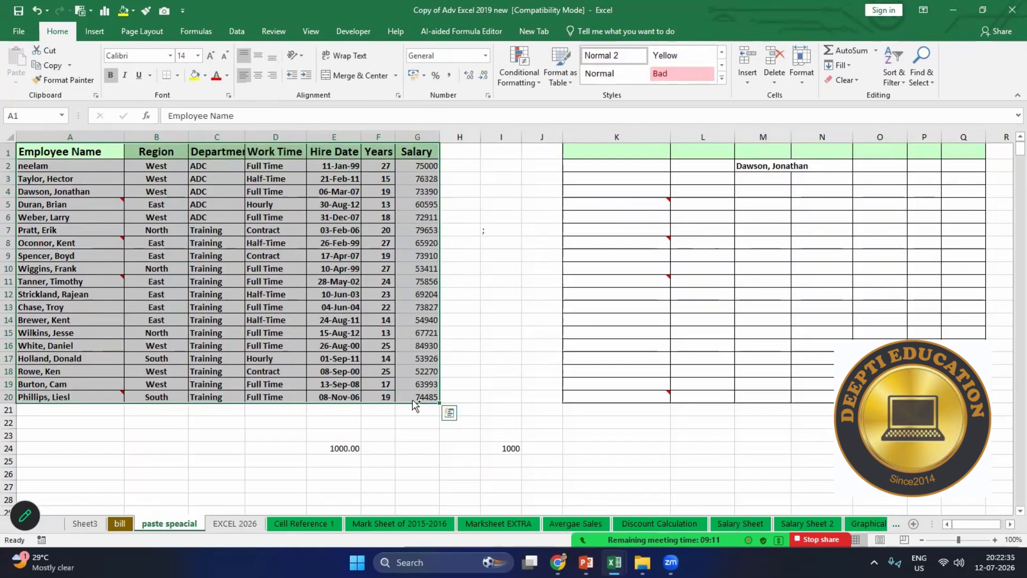
Step: Paste the employee table on Sheet3 as a static picture, then place it beside the linked picture and enlarge it
{"action": "left_click", "coordinate": [16, 81]}
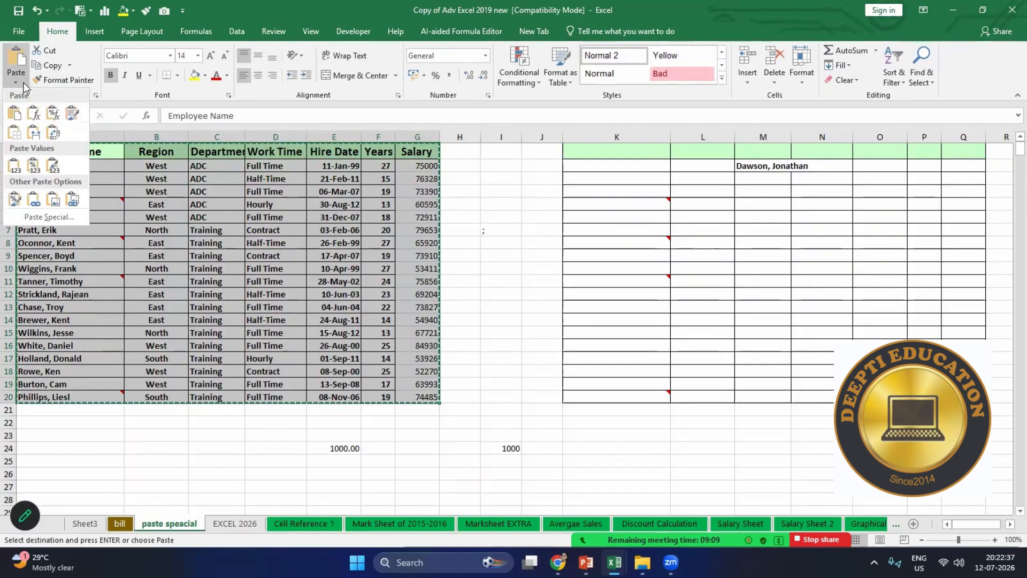
{"action": "left_click", "coordinate": [82, 524]}
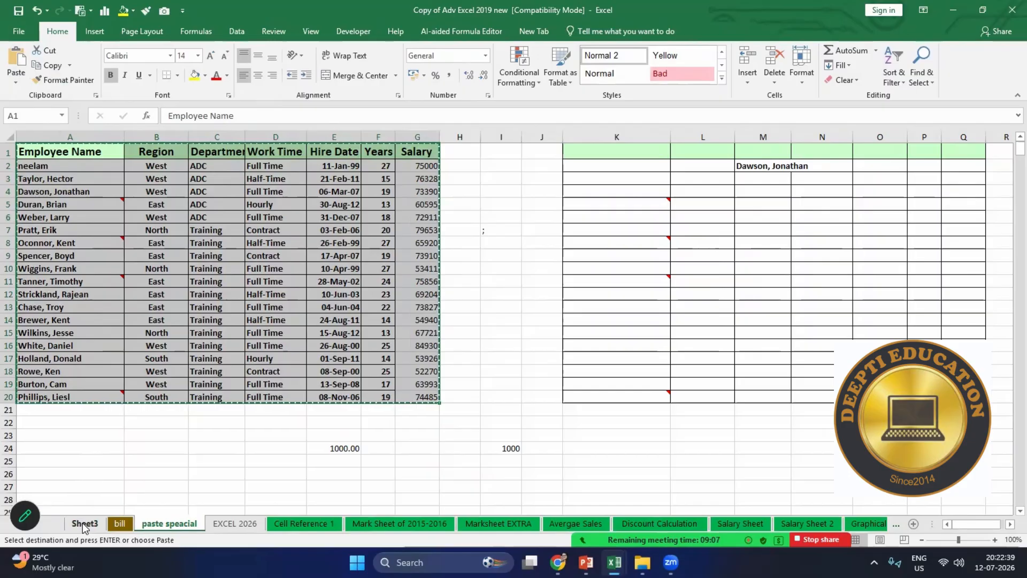
{"action": "left_click", "coordinate": [83, 523]}
{"action": "left_click", "coordinate": [16, 82]}
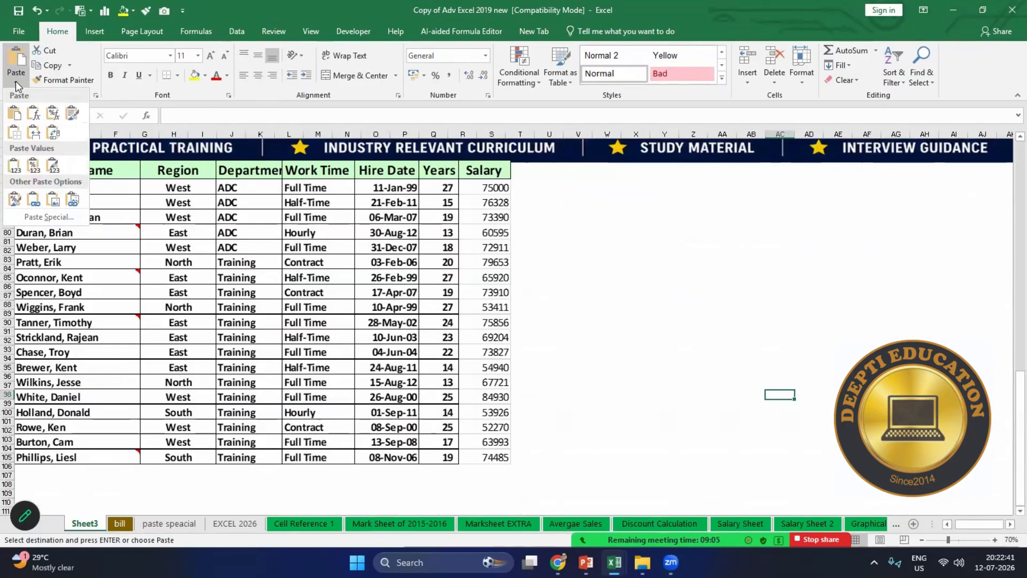
{"action": "left_click", "coordinate": [55, 199]}
{"action": "left_click_drag", "start_coordinate": [808, 430], "coordinate": [558, 206]}
{"action": "left_click_drag", "start_coordinate": [812, 346], "coordinate": [937, 423]}
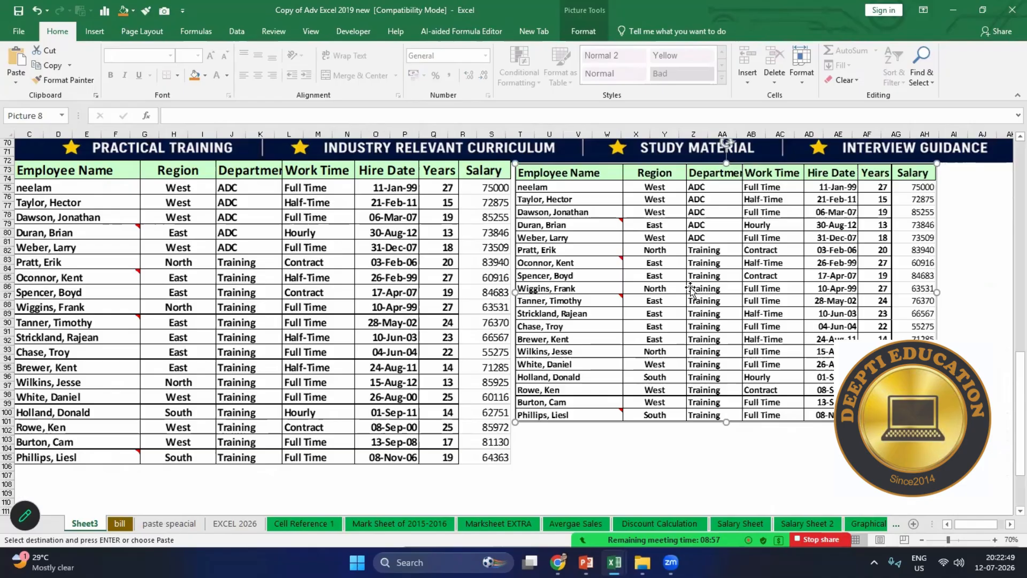
Step: Select the linked table picture on Sheet3 and delete it
{"action": "left_click", "coordinate": [91, 200]}
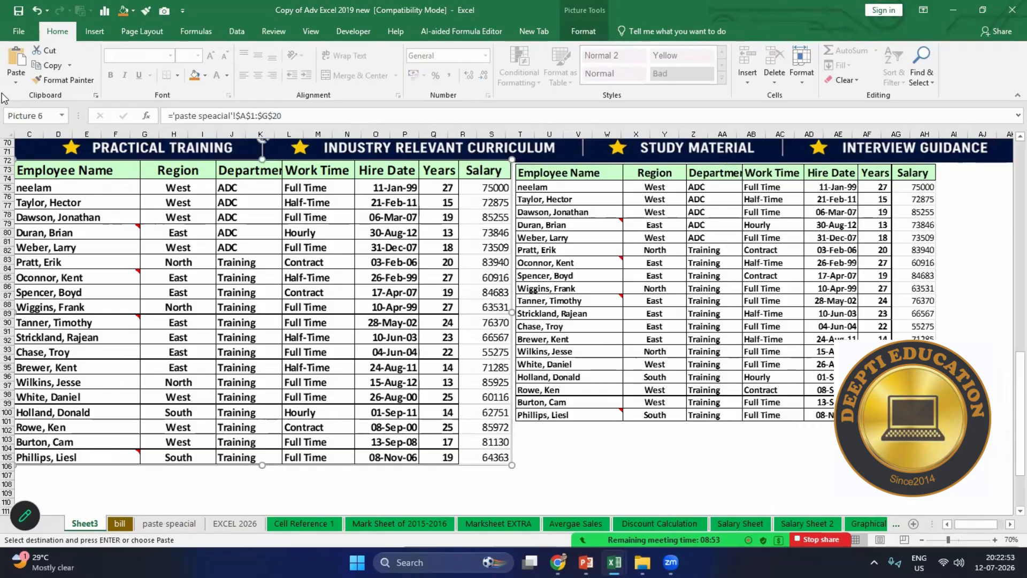
{"action": "left_click", "coordinate": [14, 83]}
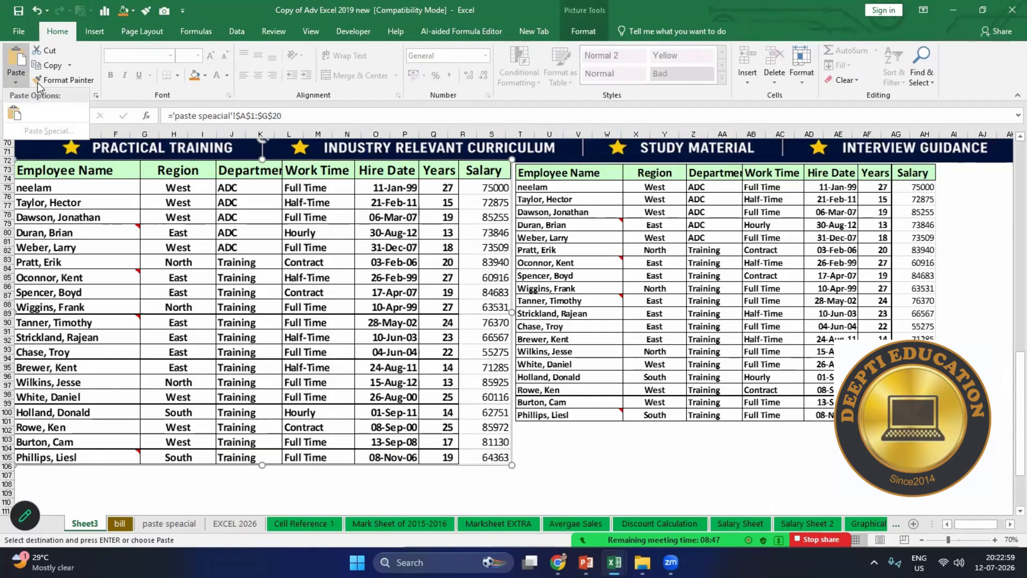
{"action": "left_click", "coordinate": [558, 175]}
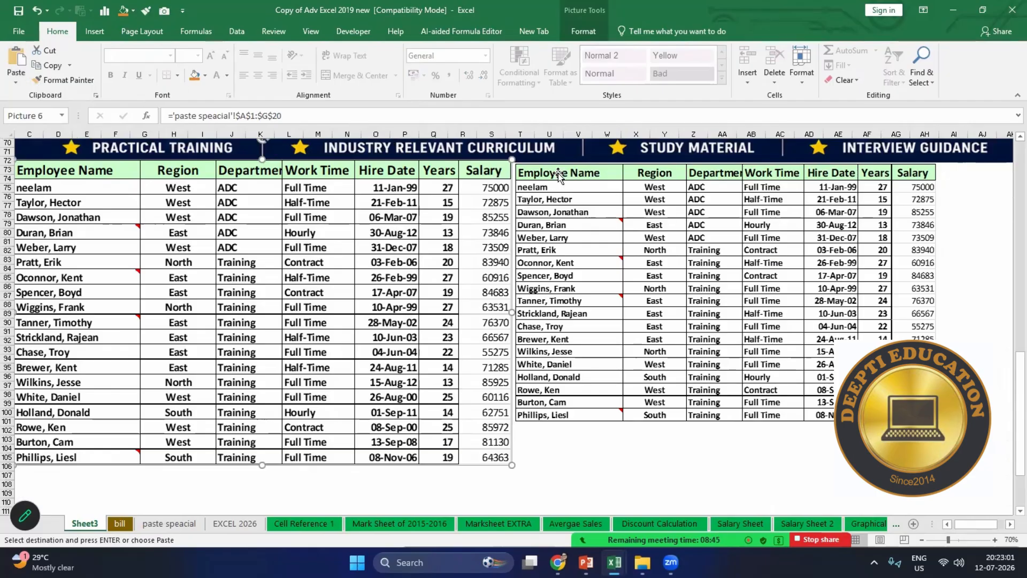
{"action": "key", "text": "Delete"}
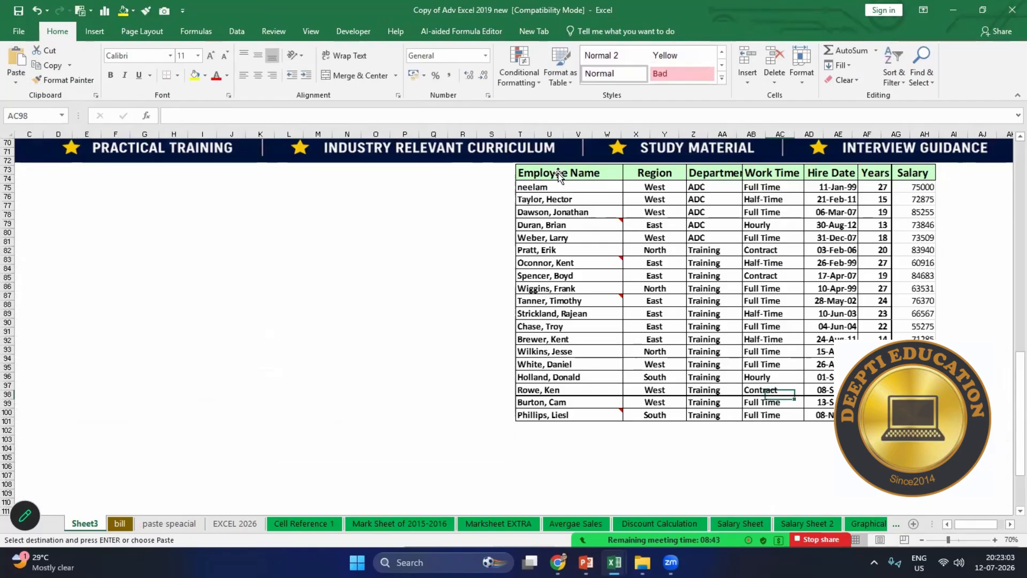
Step: Undo the linked picture's deletion and the static picture's resize and move, and delete the static picture
{"action": "key", "text": "ctrl+z"}
{"action": "key", "text": "ctrl+z"}
{"action": "key", "text": "ctrl+z"}
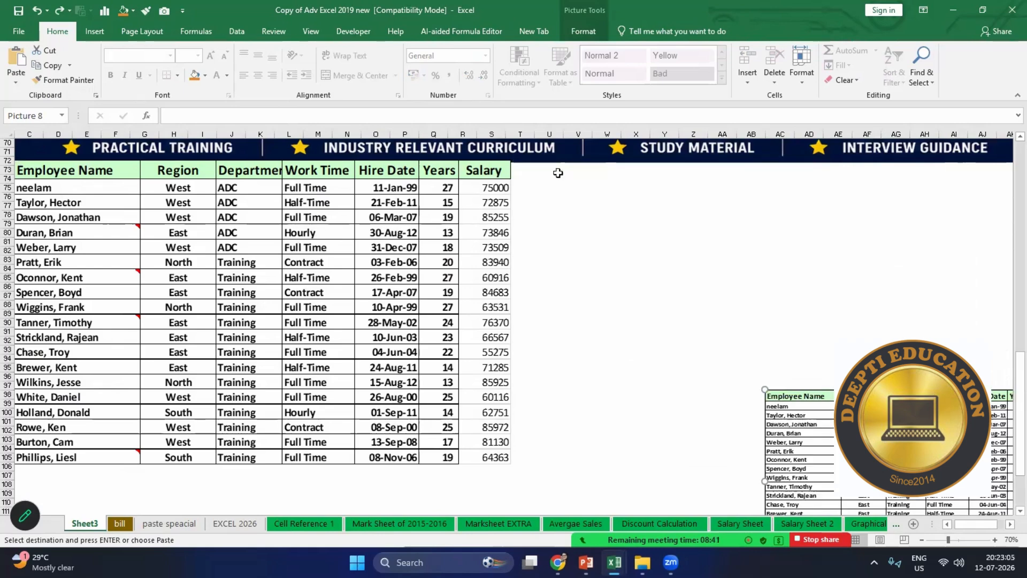
{"action": "key", "text": "Delete"}
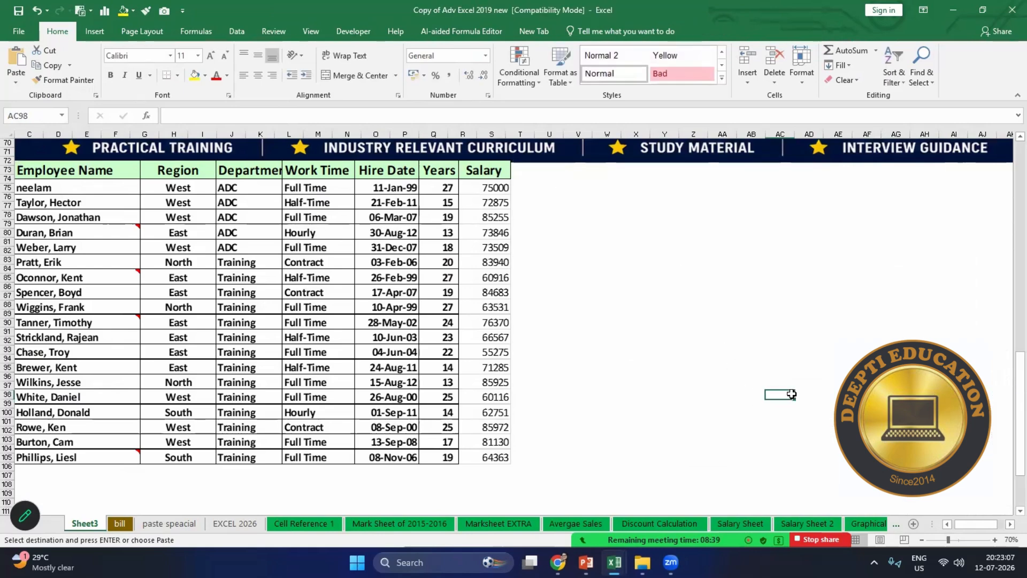
Step: Clear the active copy on the paste speacial sheet and copy the employee table A1:G20 again
{"action": "left_click", "coordinate": [753, 424]}
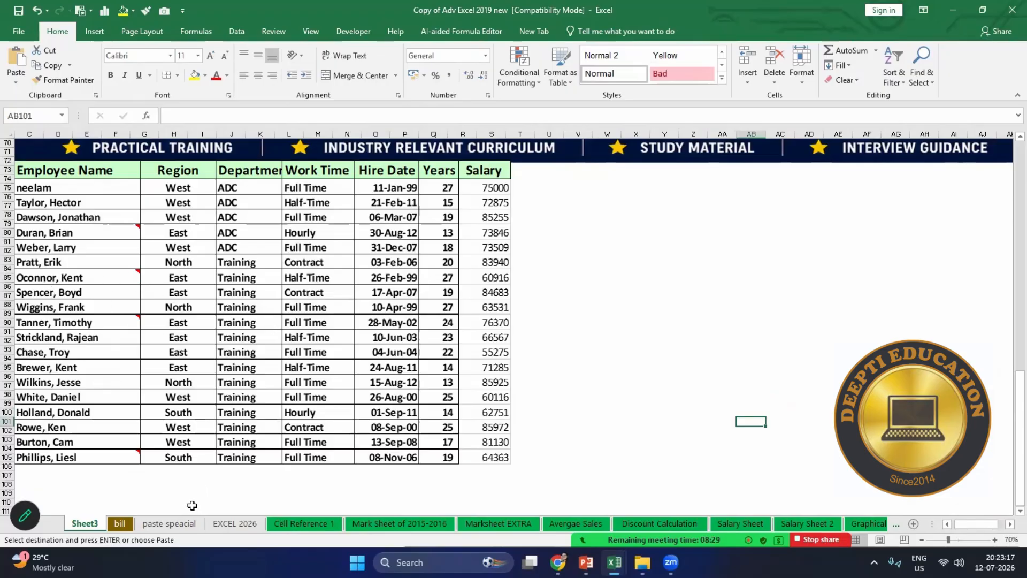
{"action": "left_click", "coordinate": [169, 523]}
{"action": "left_click", "coordinate": [381, 459]}
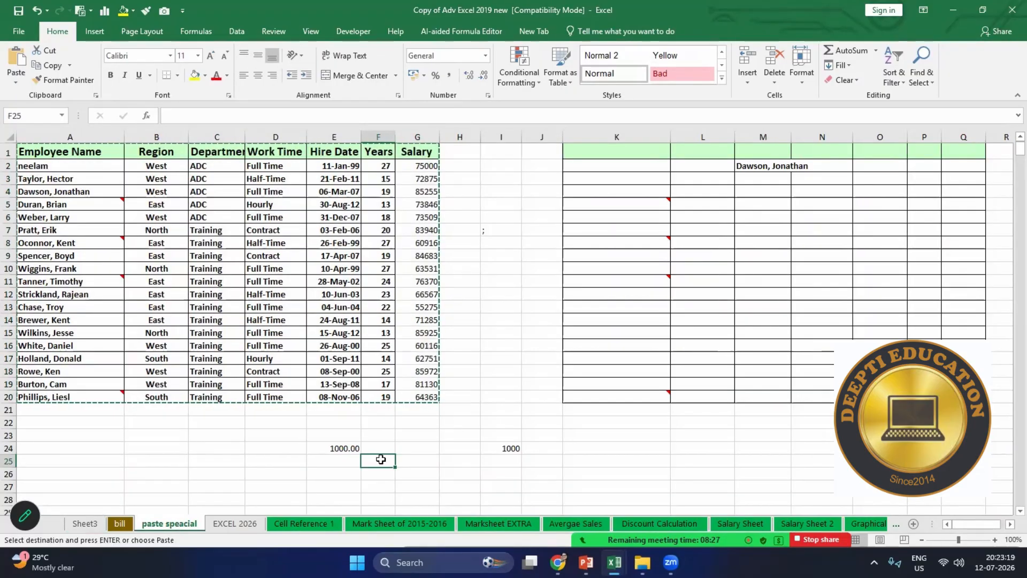
{"action": "key", "text": "Escape"}
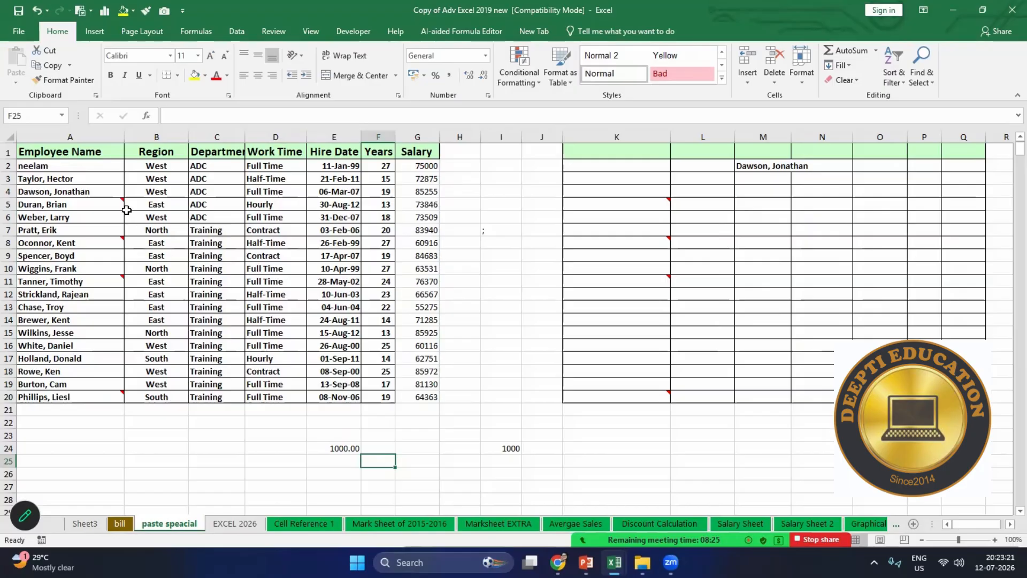
{"action": "left_click_drag", "start_coordinate": [64, 153], "coordinate": [409, 393]}
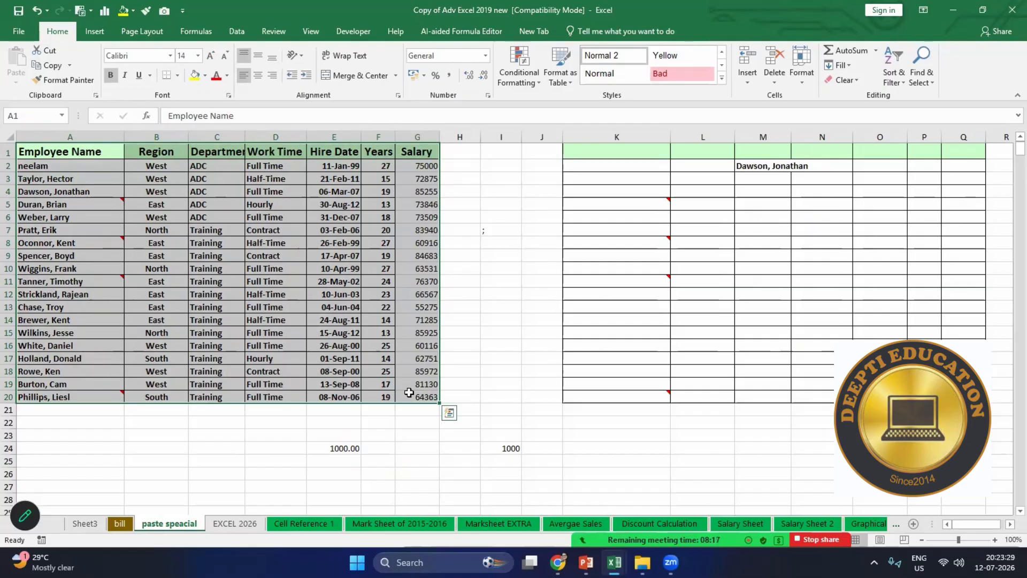
{"action": "key", "text": "ctrl+c"}
Step: Paste the copied employee table transposed below the original, starting at cell A34
{"action": "scroll", "coordinate": [298, 332], "scroll_direction": "down", "scroll_amount": 7}
{"action": "left_click", "coordinate": [50, 306]}
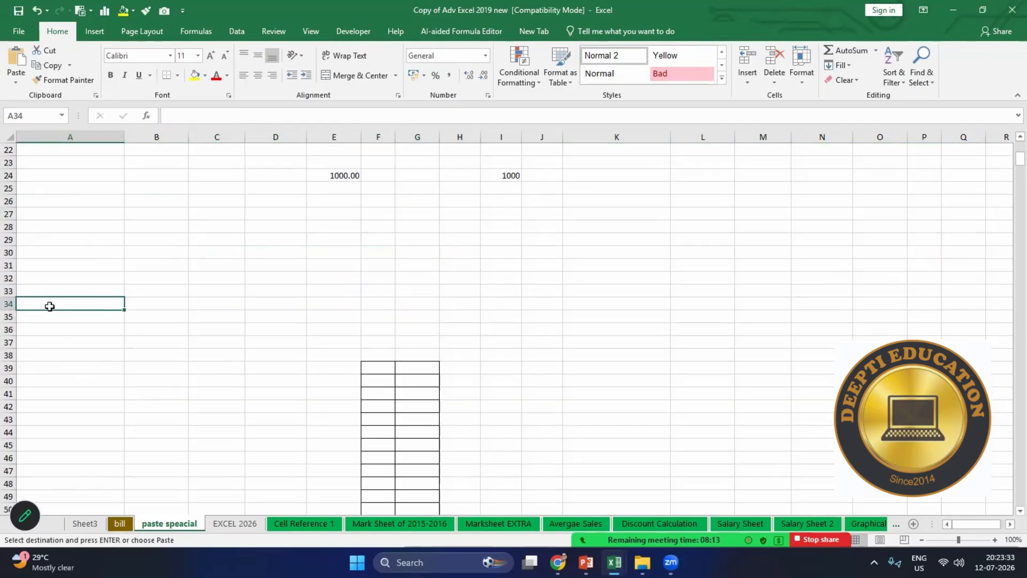
{"action": "key", "text": "ctrl+alt+v"}
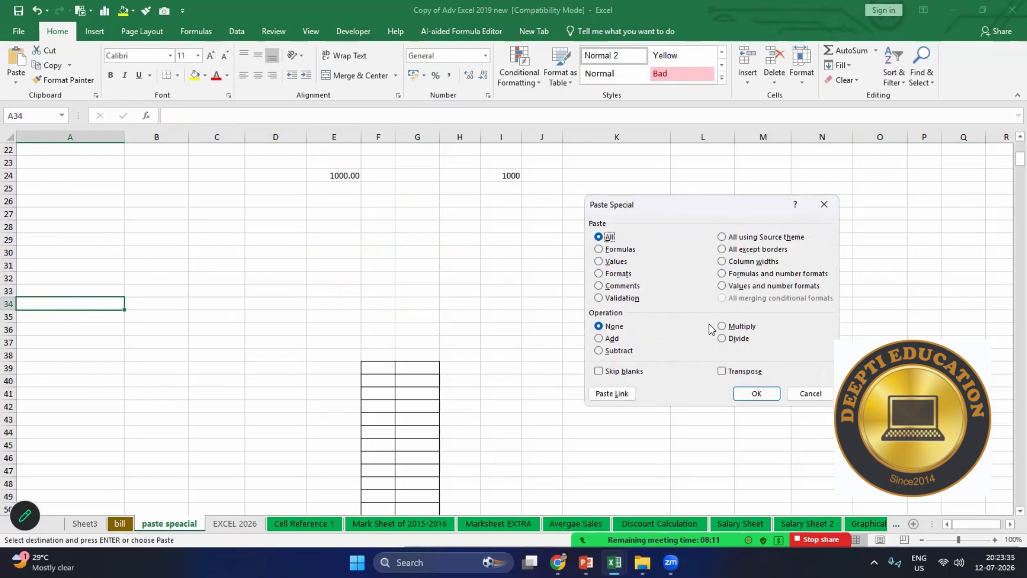
{"action": "left_click", "coordinate": [724, 372]}
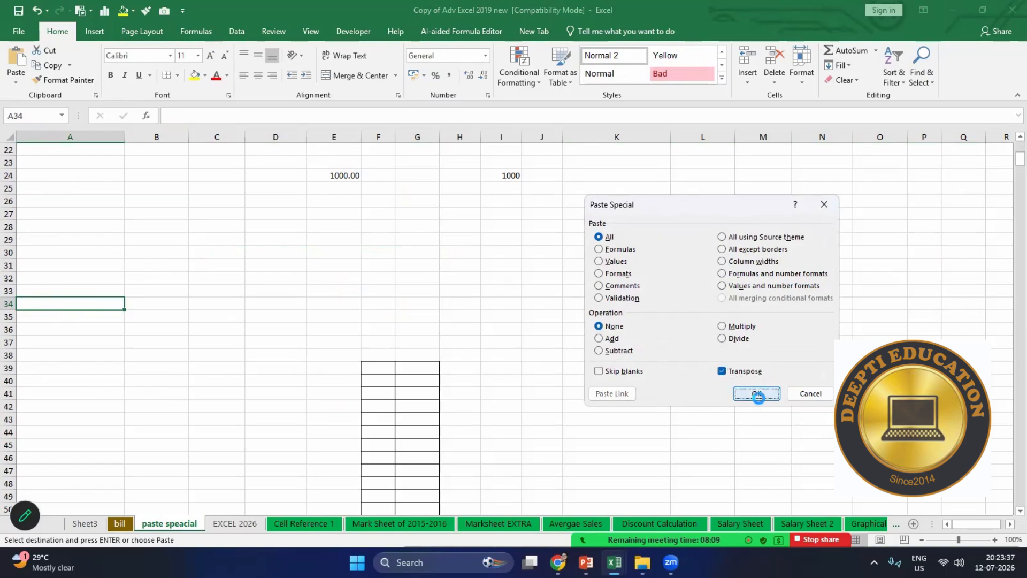
{"action": "left_click", "coordinate": [756, 393]}
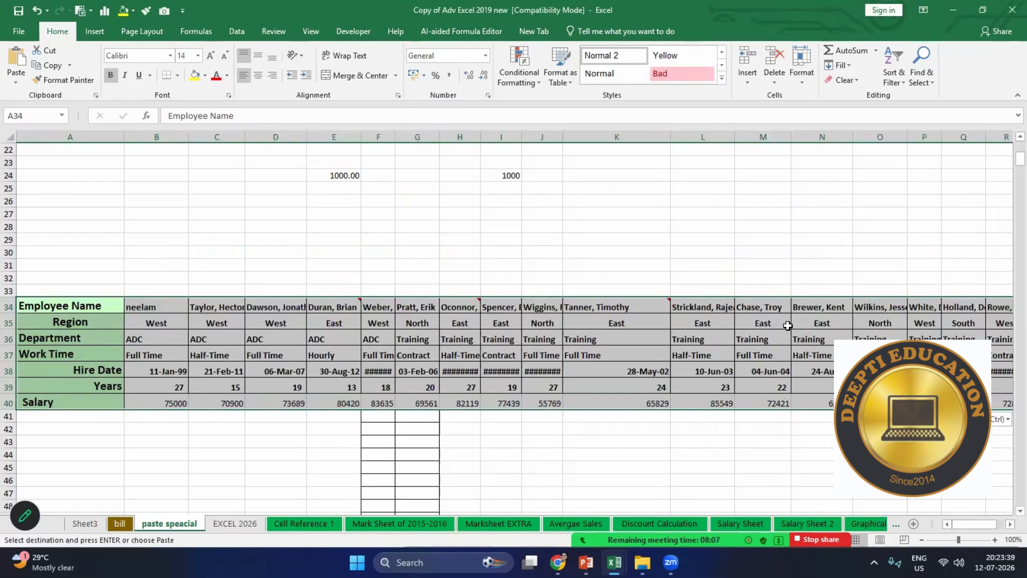
Step: AutoFit the row heights and column widths of the transposed table
{"action": "left_click", "coordinate": [813, 83]}
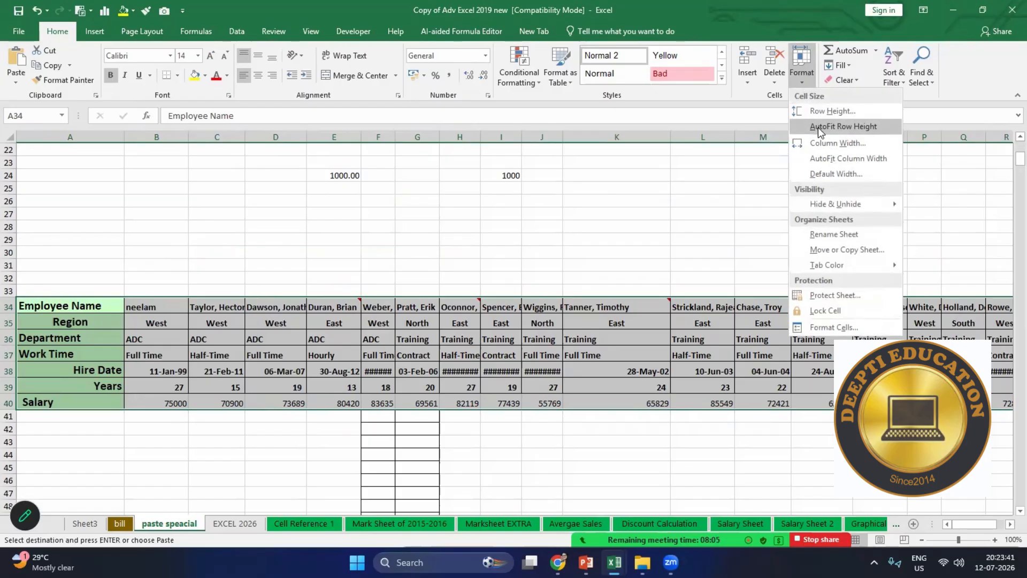
{"action": "left_click", "coordinate": [817, 127]}
{"action": "left_click", "coordinate": [800, 82]}
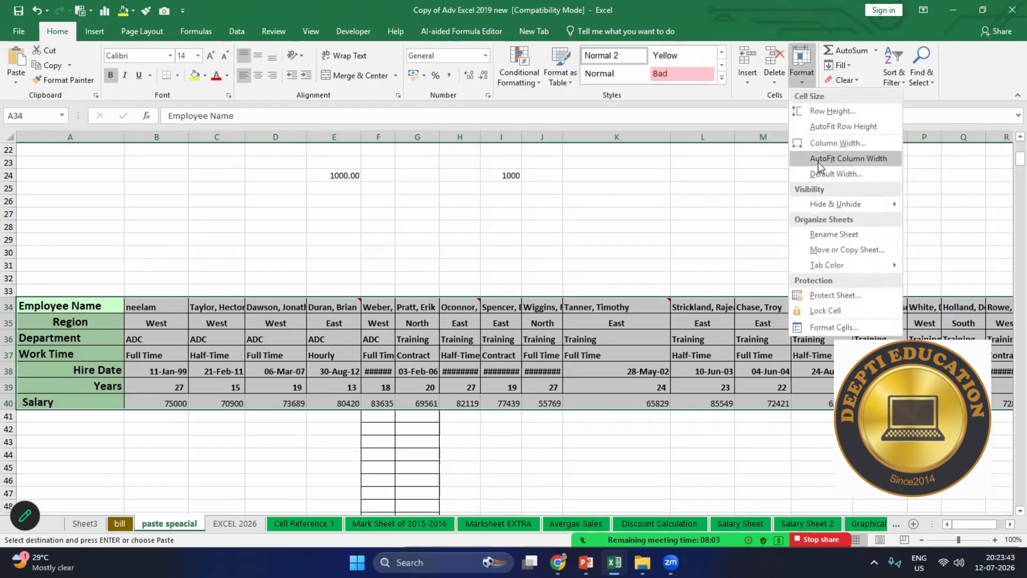
{"action": "left_click", "coordinate": [818, 161]}
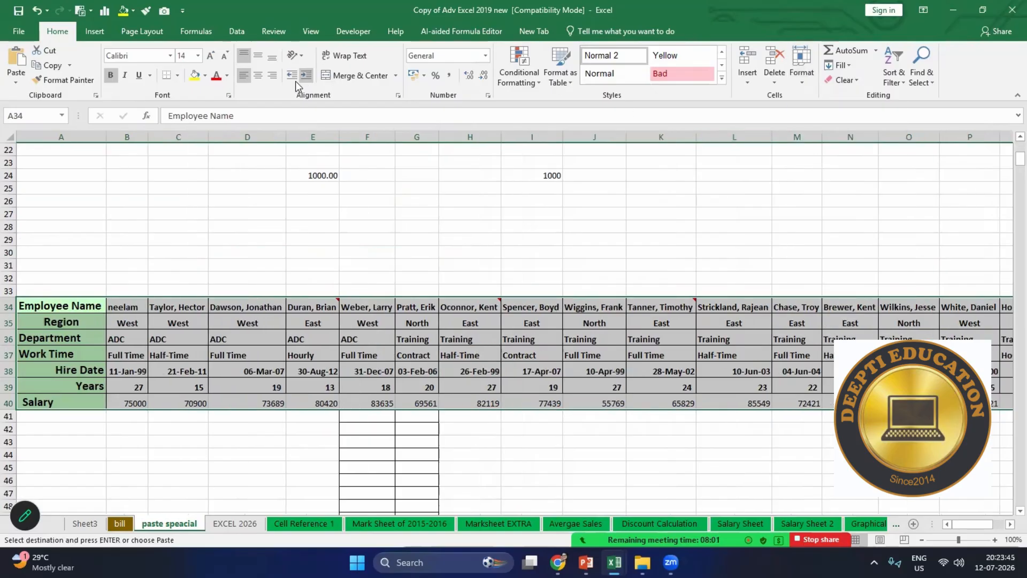
Step: Center the transposed table's contents horizontally and align them to the middle vertically
{"action": "left_click", "coordinate": [258, 75]}
{"action": "left_click", "coordinate": [259, 57]}
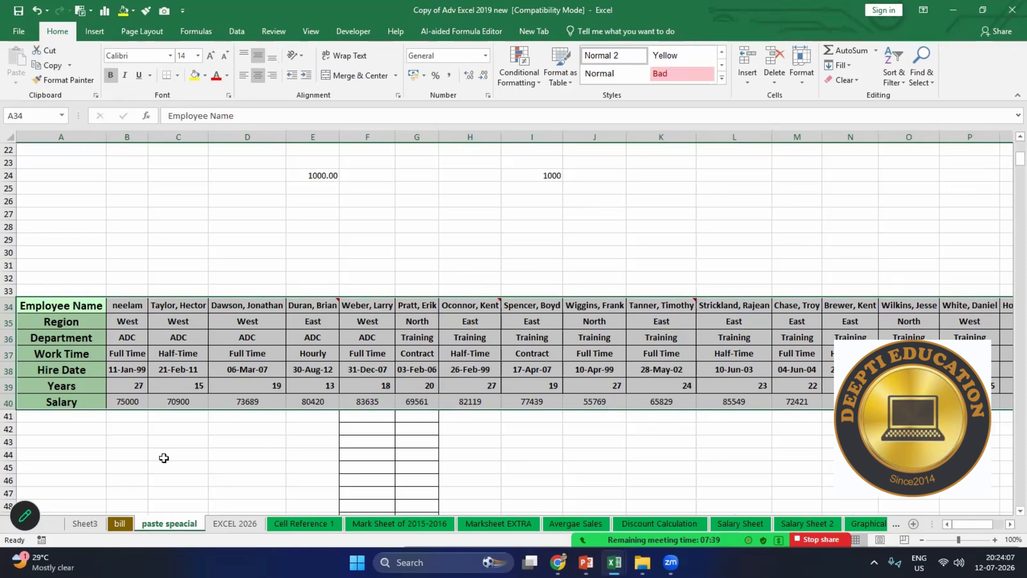
{"action": "left_click", "coordinate": [184, 399]}
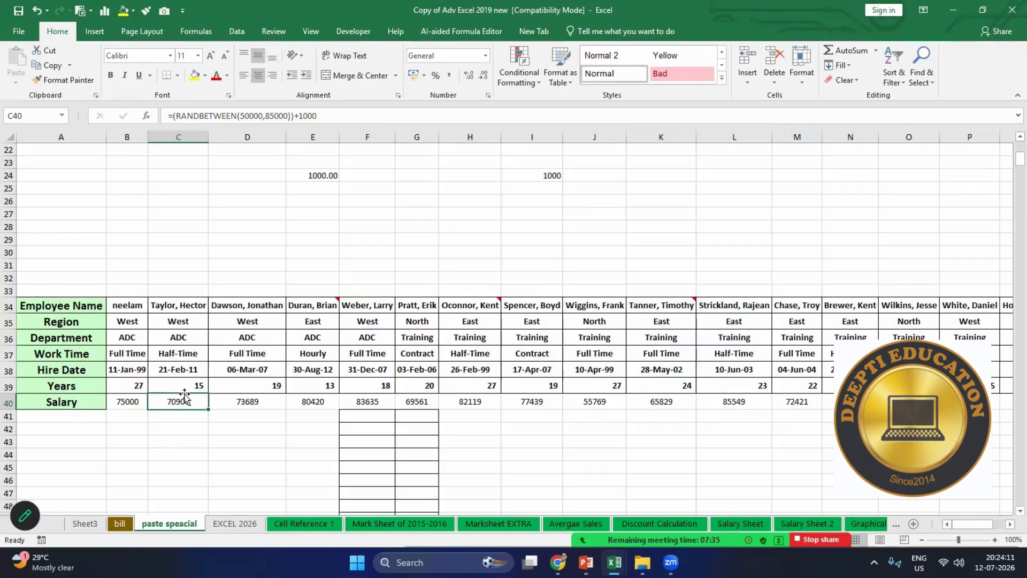
Step: Check the linked table picture on Sheet3 and return to the paste speacial sheet
{"action": "left_click", "coordinate": [85, 526]}
{"action": "left_click", "coordinate": [320, 279]}
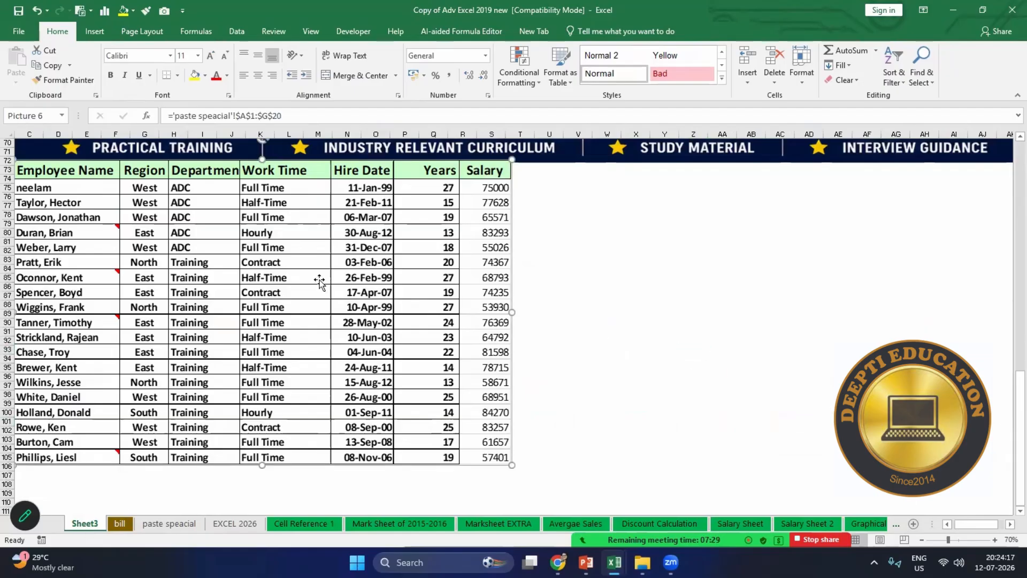
{"action": "left_click", "coordinate": [162, 524]}
{"action": "scroll", "coordinate": [263, 355], "scroll_direction": "up", "scroll_amount": 7}
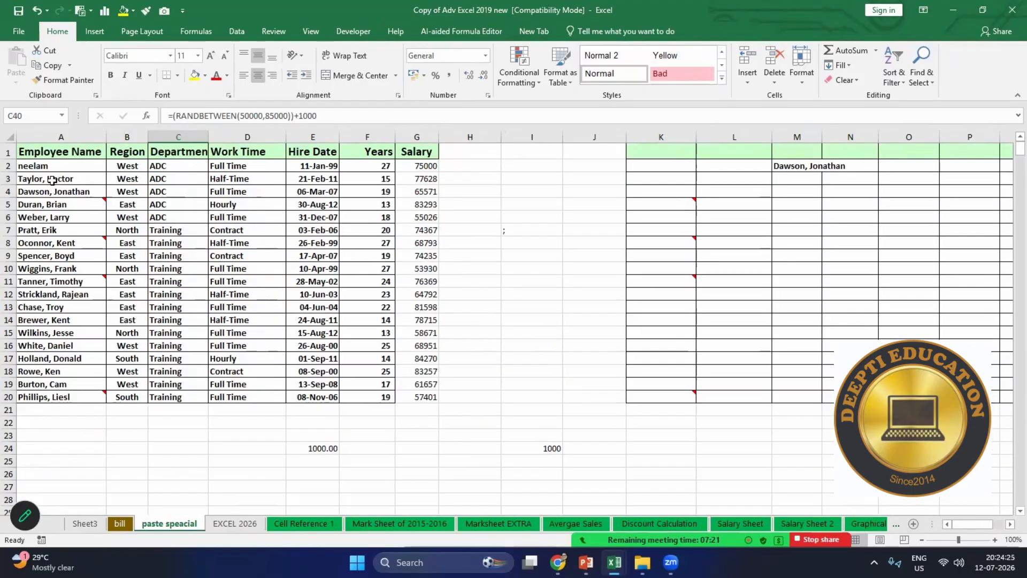
{"action": "left_click_drag", "start_coordinate": [48, 156], "coordinate": [404, 400]}
{"action": "key", "text": "ctrl+q"}
{"action": "left_click", "coordinate": [248, 461]}
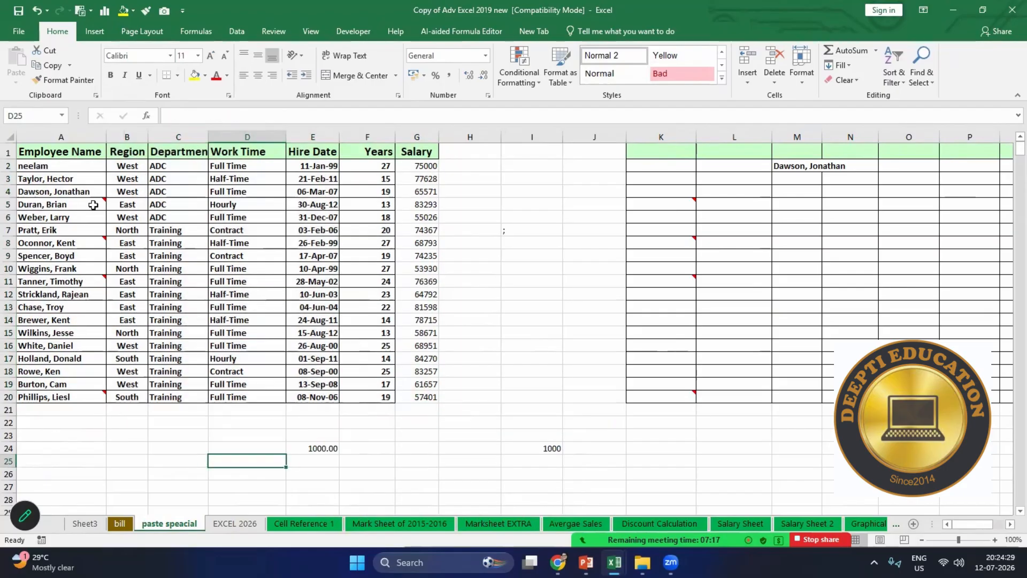
Step: Copy the range A1:G27, including the blank rows below the table, and paste it as links on Sheet3 starting at C107
{"action": "left_click_drag", "start_coordinate": [47, 153], "coordinate": [417, 487]}
{"action": "key", "text": "ctrl+c"}
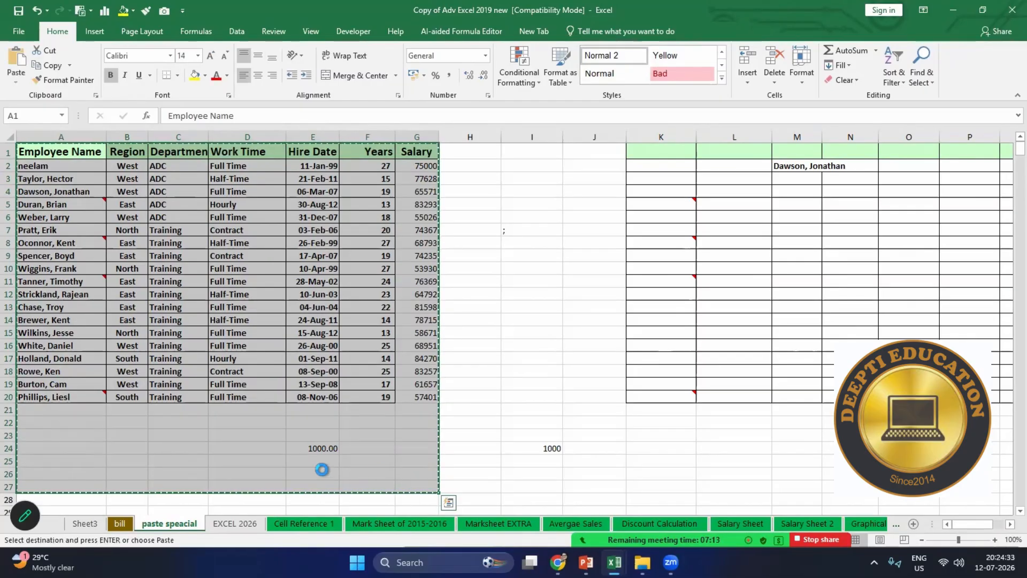
{"action": "left_click", "coordinate": [86, 523]}
{"action": "scroll", "coordinate": [50, 355], "scroll_direction": "down", "scroll_amount": 7}
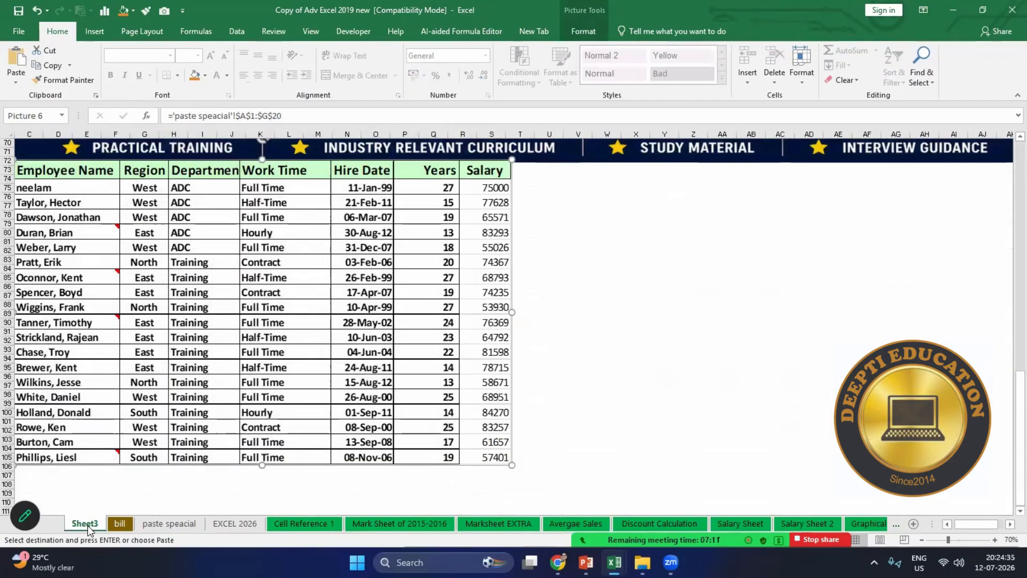
{"action": "scroll", "coordinate": [42, 342], "scroll_direction": "down", "scroll_amount": 6}
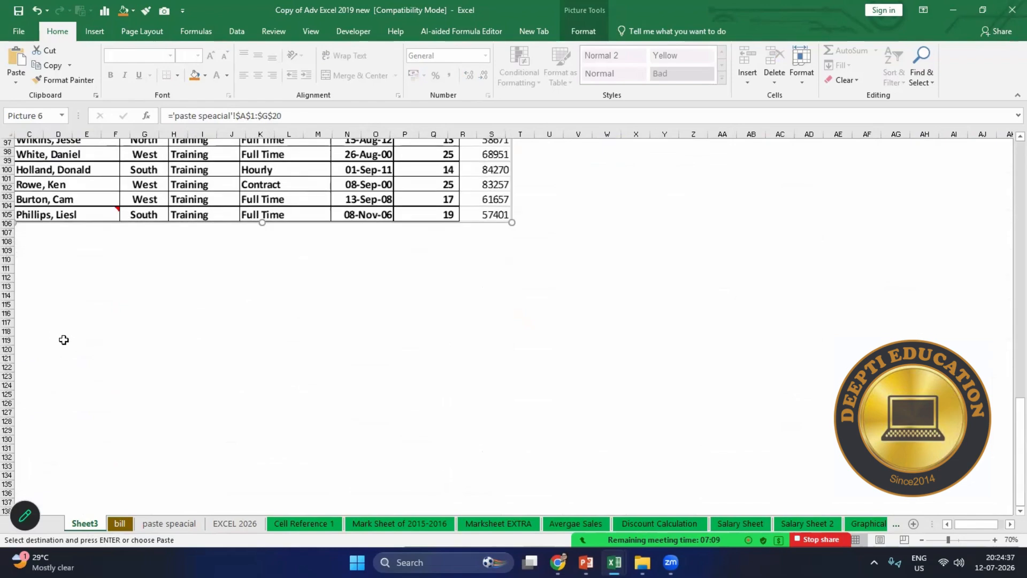
{"action": "left_click", "coordinate": [32, 152]}
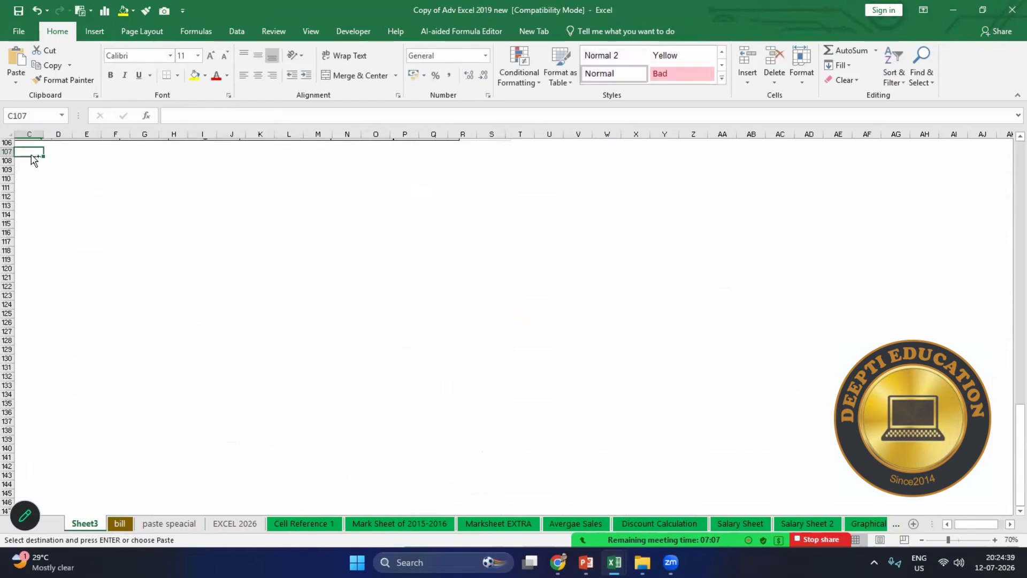
{"action": "key", "text": "ctrl+alt+v"}
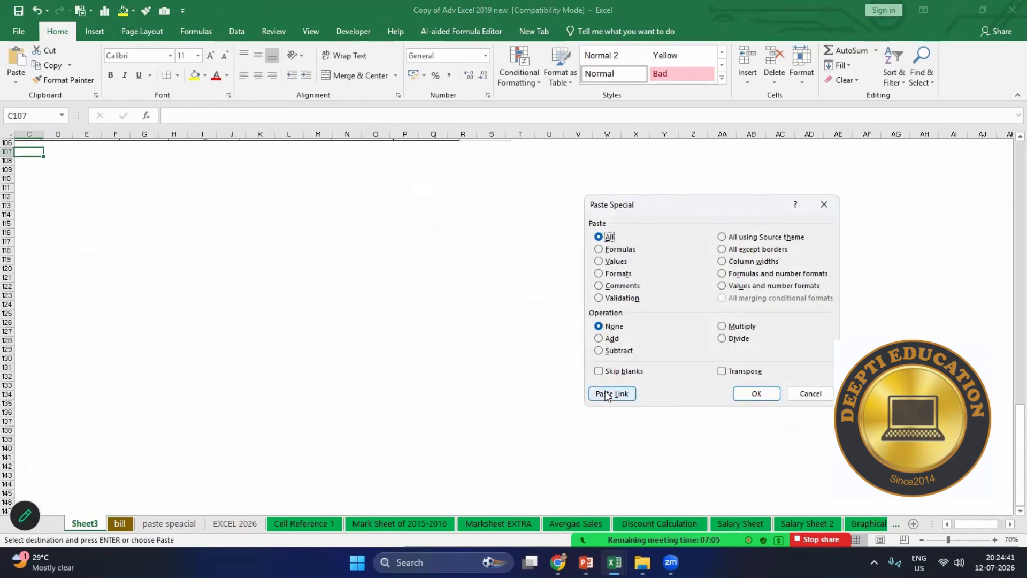
{"action": "left_click", "coordinate": [612, 394]}
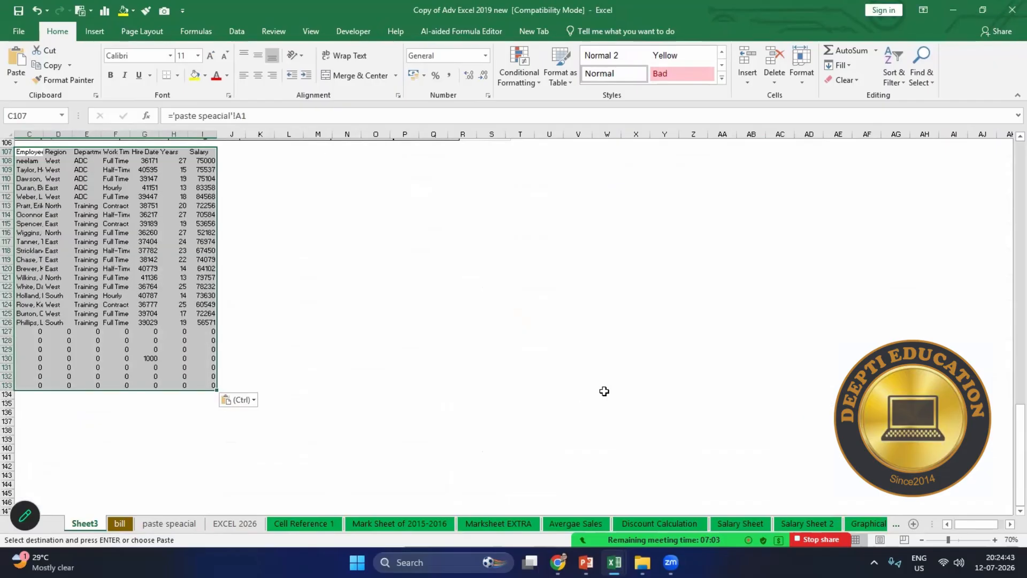
Step: Widen columns I and C on Sheet3 and make the linked range C107:I133 bold and two font sizes larger
{"action": "left_click", "coordinate": [298, 404]}
{"action": "left_click_drag", "start_coordinate": [217, 140], "coordinate": [245, 140]}
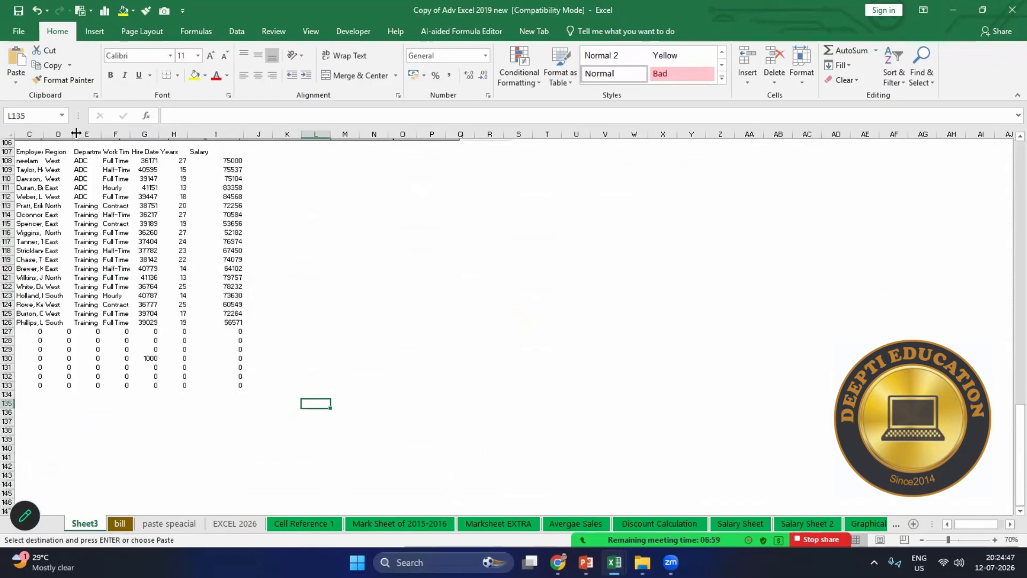
{"action": "left_click_drag", "start_coordinate": [50, 133], "coordinate": [252, 386]}
{"action": "left_click", "coordinate": [111, 75]}
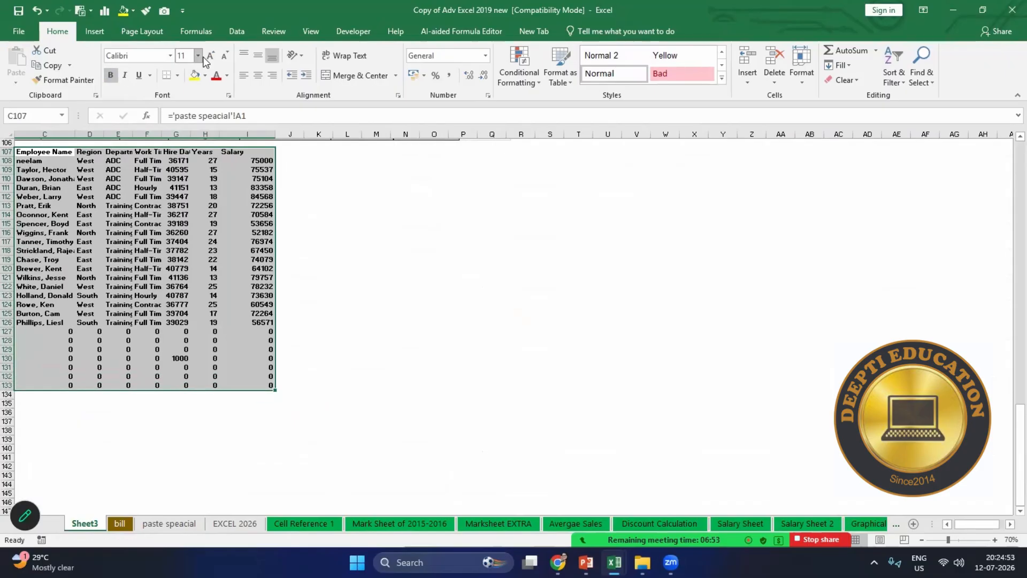
{"action": "left_click", "coordinate": [212, 58]}
{"action": "left_click", "coordinate": [212, 57]}
{"action": "left_click", "coordinate": [347, 234]}
Step: Widen the linked table's Region, Work Time and Hire Date columns on Sheet3
{"action": "left_click_drag", "start_coordinate": [107, 137], "coordinate": [130, 136]}
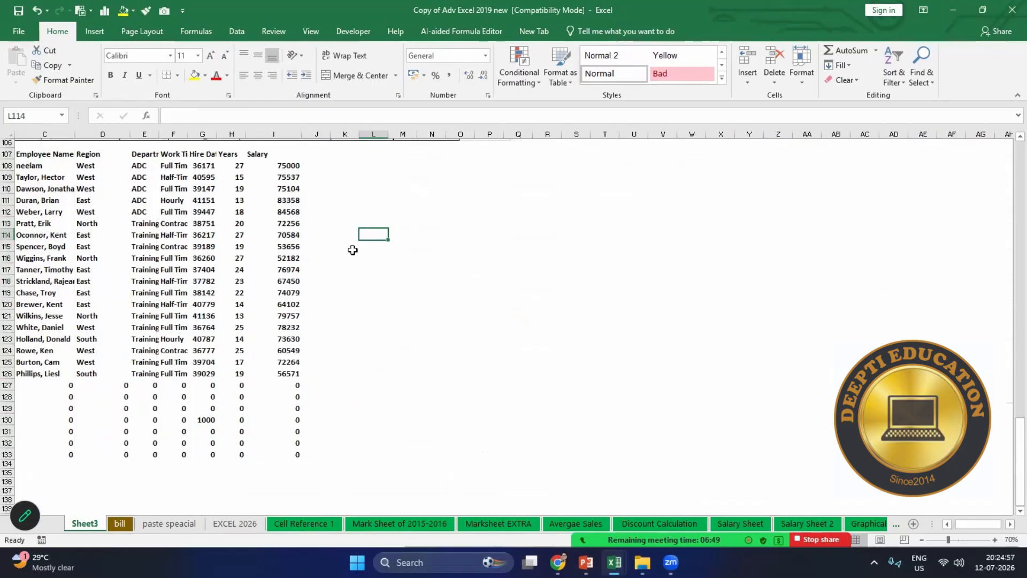
{"action": "left_click", "coordinate": [159, 133]}
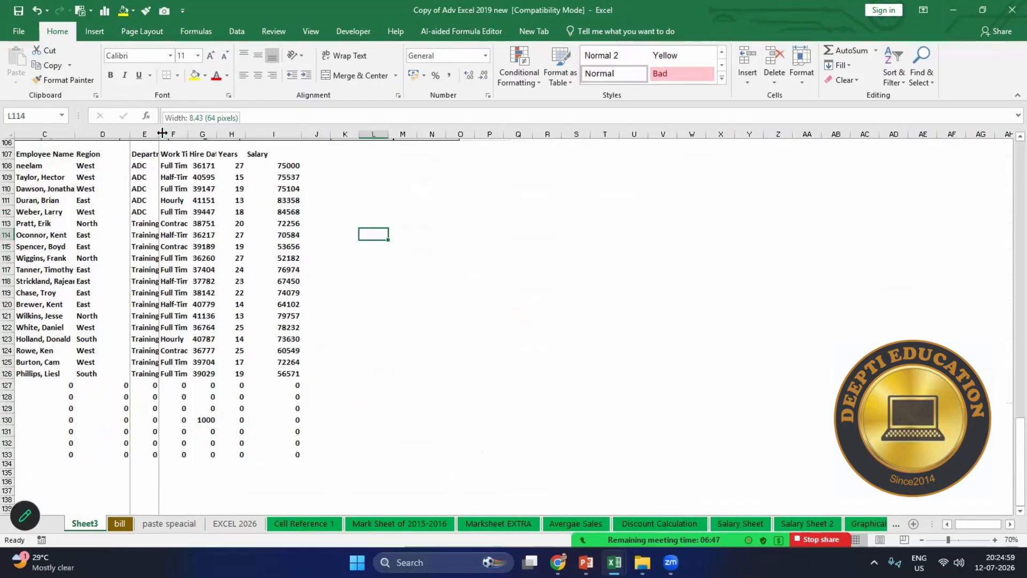
{"action": "left_click_drag", "start_coordinate": [187, 134], "coordinate": [269, 135]}
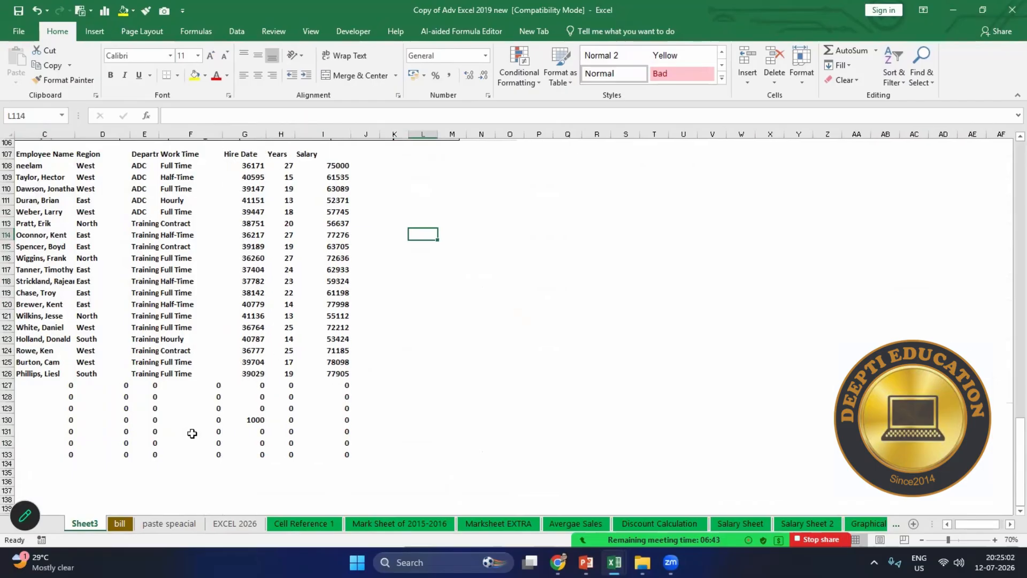
Step: On the paste speacial sheet, replace the employee name in A2 and set that employee's salary in G2 to 45000
{"action": "left_click", "coordinate": [182, 523]}
{"action": "left_click", "coordinate": [74, 205]}
{"action": "left_click", "coordinate": [49, 168]}
{"action": "type", "text": "pa="}
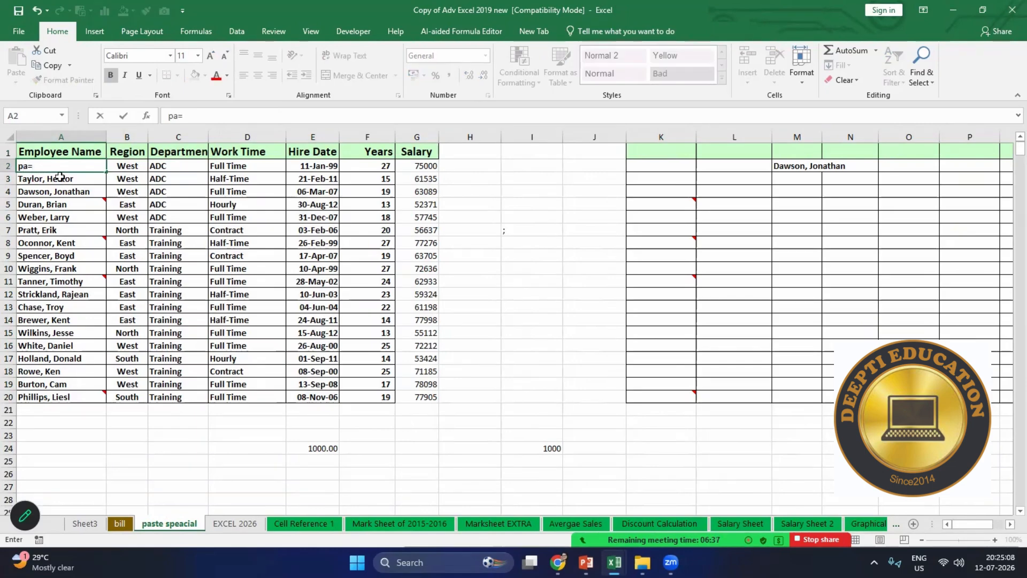
{"action": "key", "text": "BackSpace"}
{"action": "key", "text": "BackSpace"}
{"action": "type", "text": "Page, lisa"}
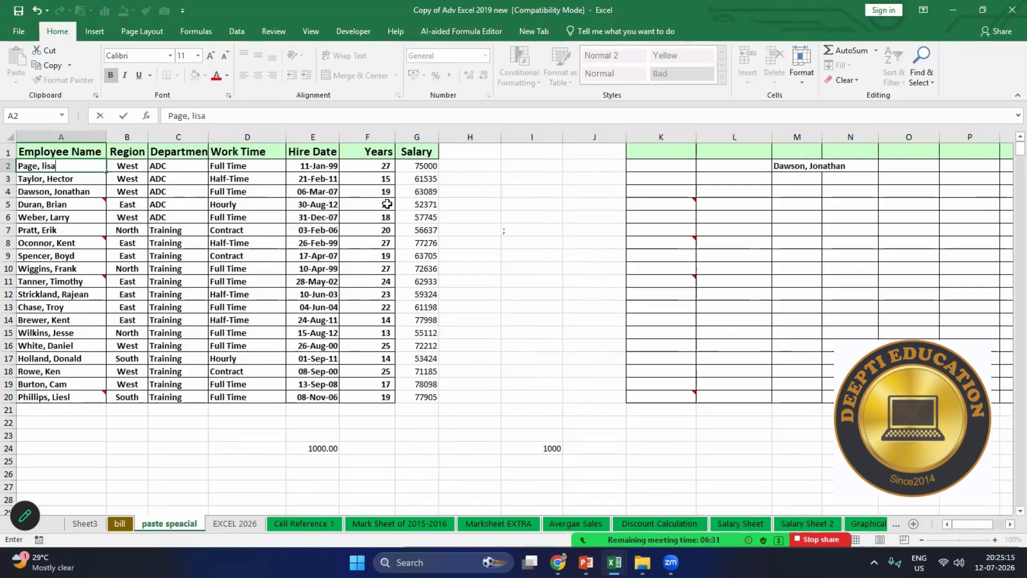
{"action": "left_click", "coordinate": [427, 166]}
{"action": "type", "text": "450"}
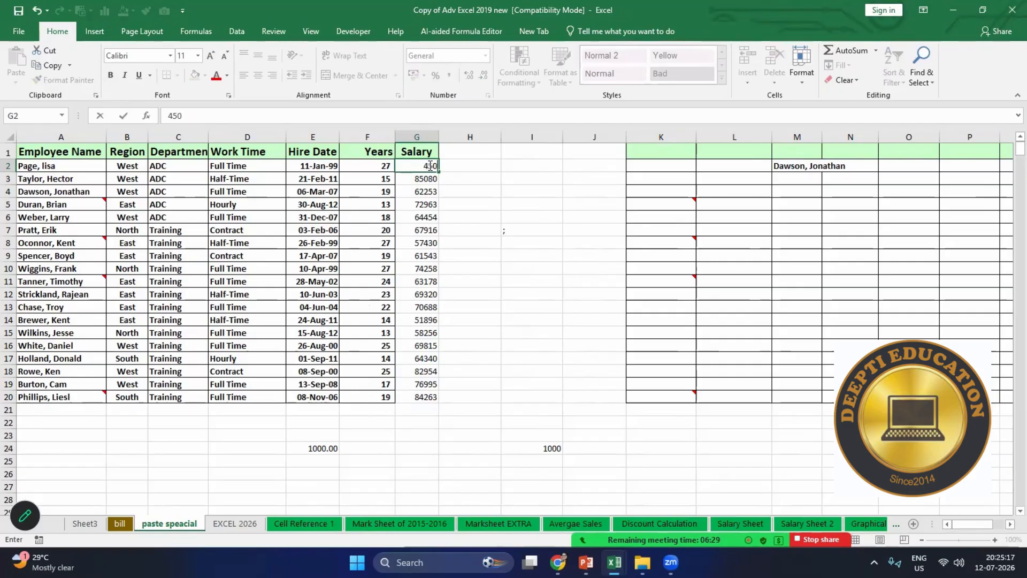
{"action": "type", "text": "00"}
Step: Enter sds in A21, rf in B21, e in E21 and er in G21, and check the linked table on Sheet3
{"action": "left_click", "coordinate": [61, 408]}
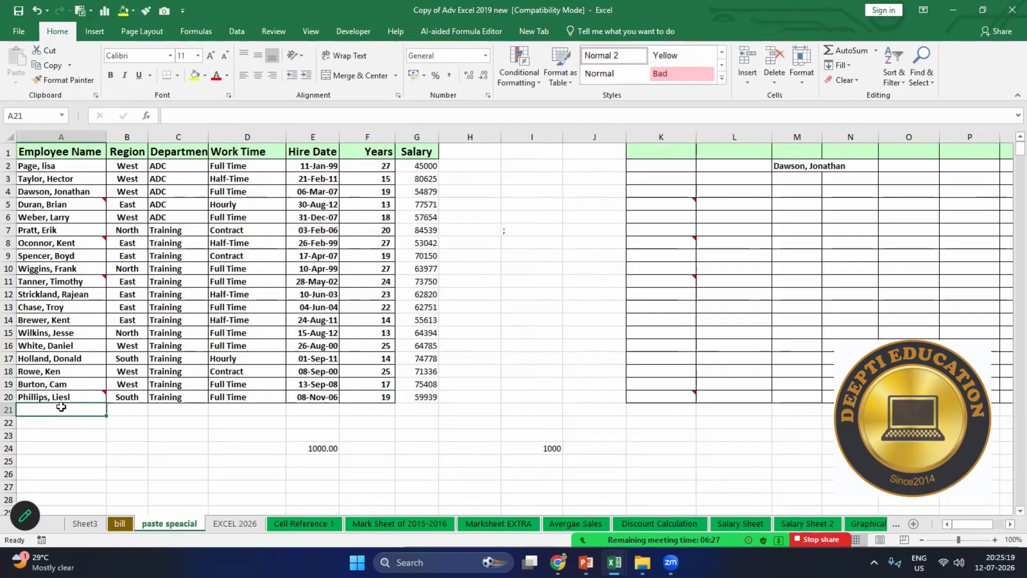
{"action": "type", "text": "sds"}
{"action": "key", "text": "Tab"}
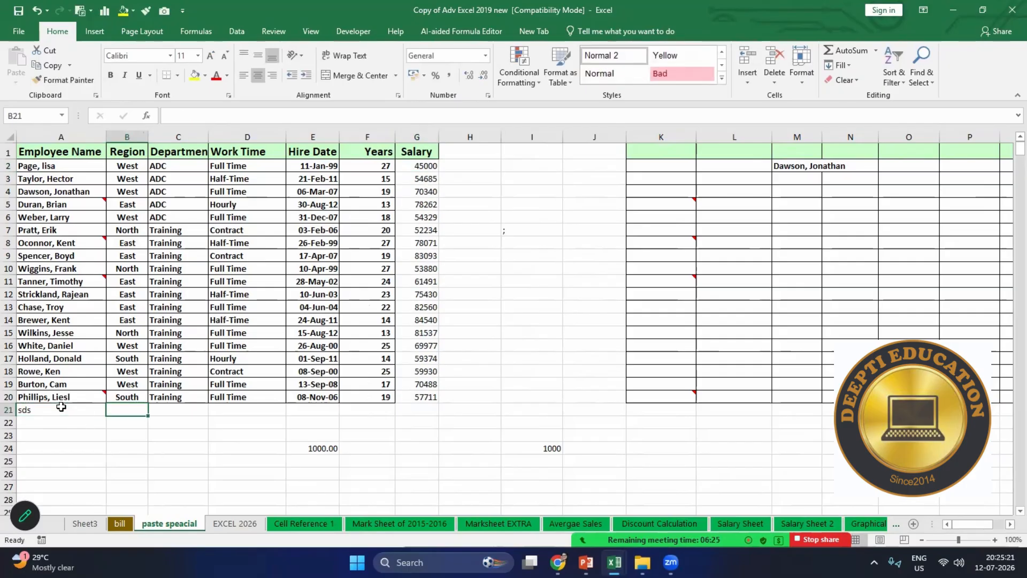
{"action": "type", "text": "rf"}
{"action": "left_click", "coordinate": [300, 412]}
{"action": "type", "text": "e"}
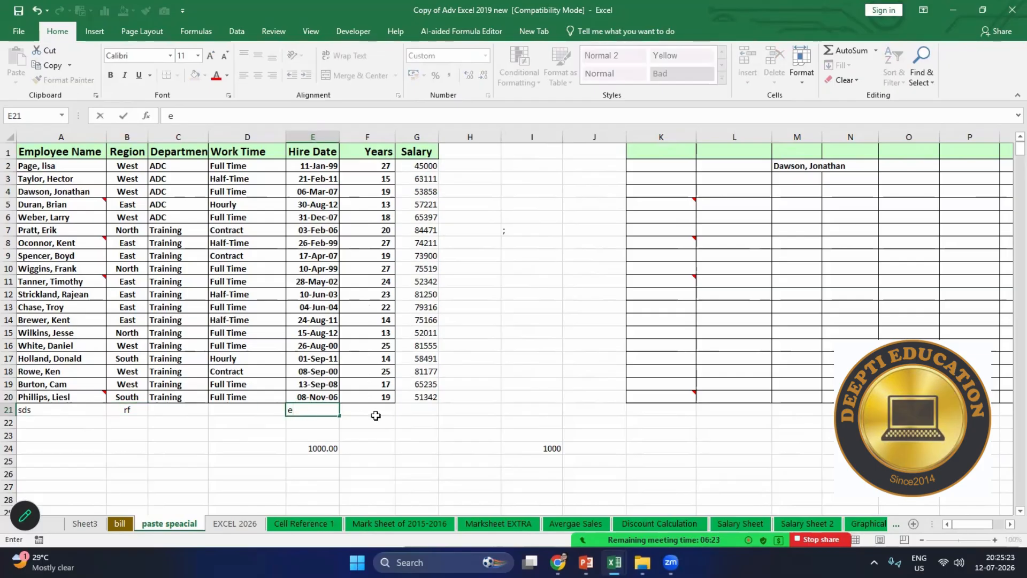
{"action": "left_click", "coordinate": [375, 415]}
{"action": "left_click", "coordinate": [435, 413]}
{"action": "type", "text": "er"}
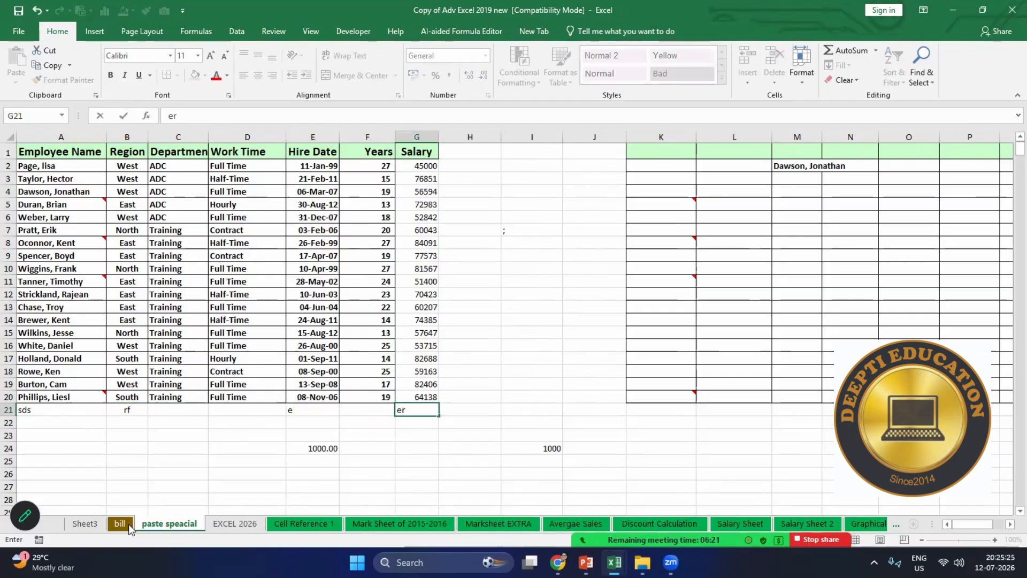
{"action": "left_click", "coordinate": [86, 525]}
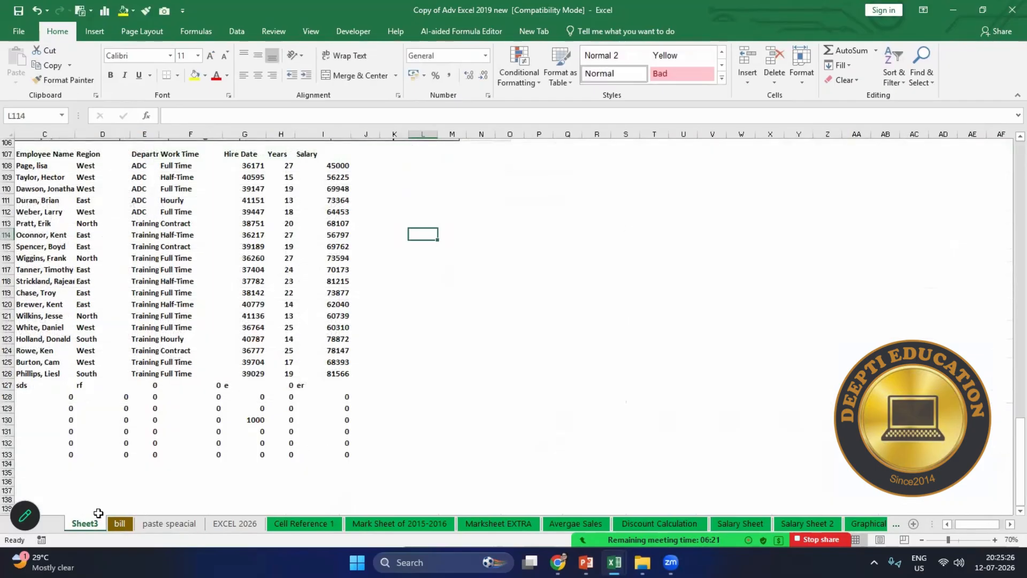
Step: Examine the paste-linked rows and columns of the table on Sheet3 and the linked employee table picture above it
{"action": "left_click", "coordinate": [24, 166]}
{"action": "left_click_drag", "start_coordinate": [60, 383], "coordinate": [343, 393]}
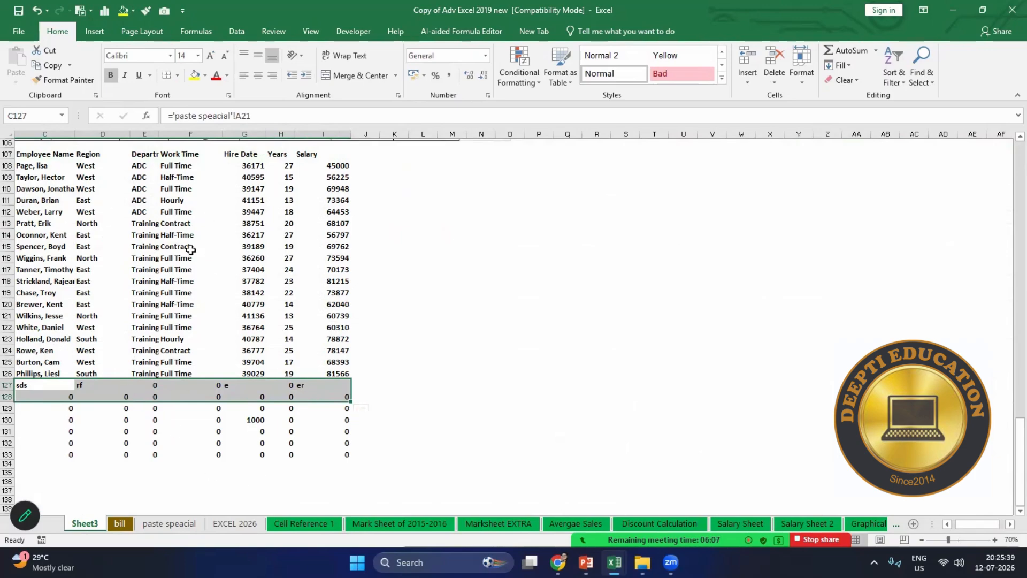
{"action": "left_click_drag", "start_coordinate": [326, 198], "coordinate": [313, 306]}
{"action": "left_click_drag", "start_coordinate": [242, 249], "coordinate": [239, 339]}
{"action": "left_click_drag", "start_coordinate": [145, 280], "coordinate": [144, 350]}
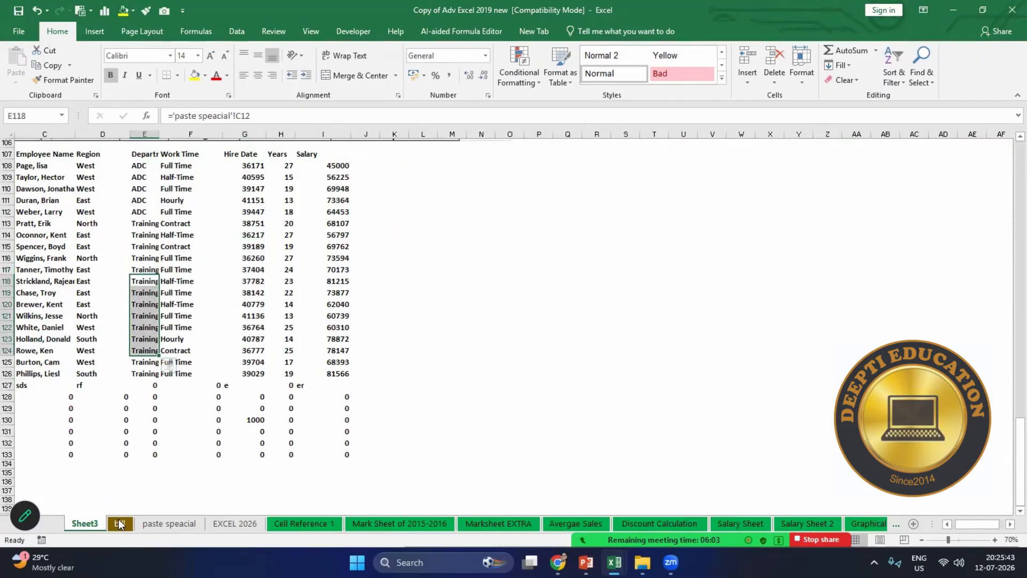
{"action": "scroll", "coordinate": [127, 448], "scroll_direction": "up", "scroll_amount": 13}
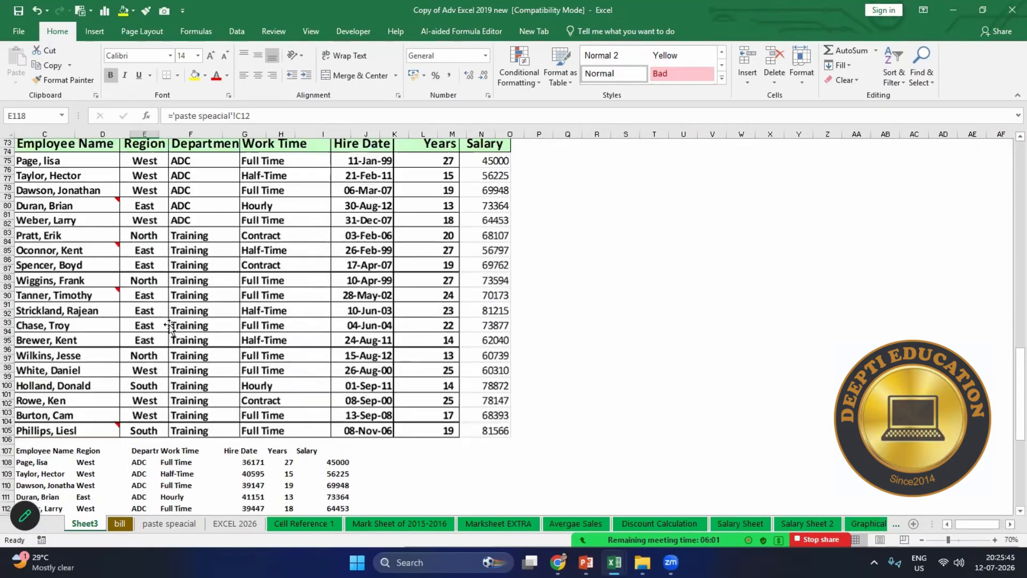
{"action": "mouse_move", "coordinate": [80, 199]}
{"action": "left_mouse_down"}
{"action": "mouse_move", "coordinate": [119, 205]}
{"action": "mouse_move", "coordinate": [80, 192]}
{"action": "left_mouse_up"}
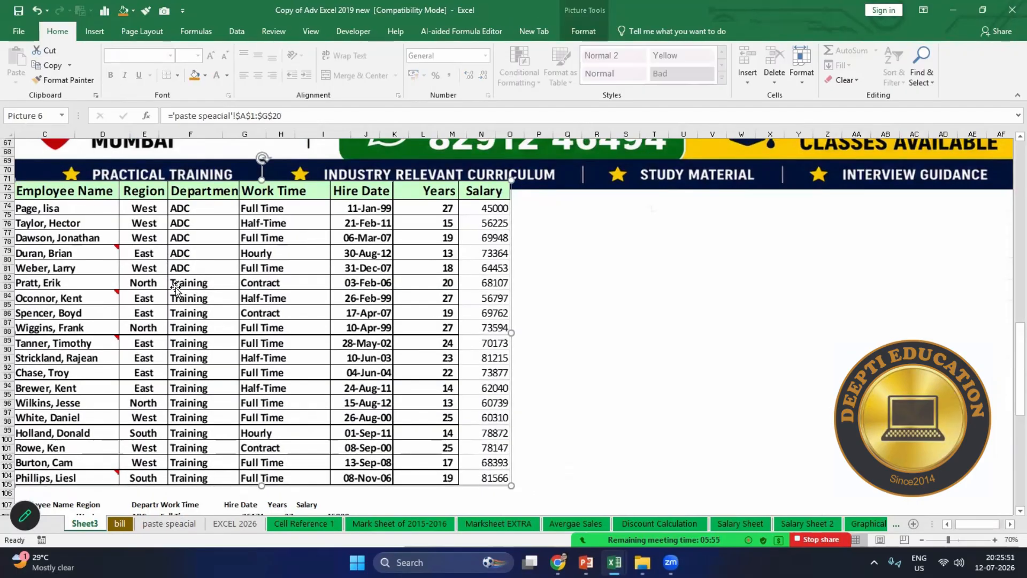
Step: AutoFit the Region, Employee Name and Salary columns of the source table on the paste speacial sheet
{"action": "left_click", "coordinate": [242, 524]}
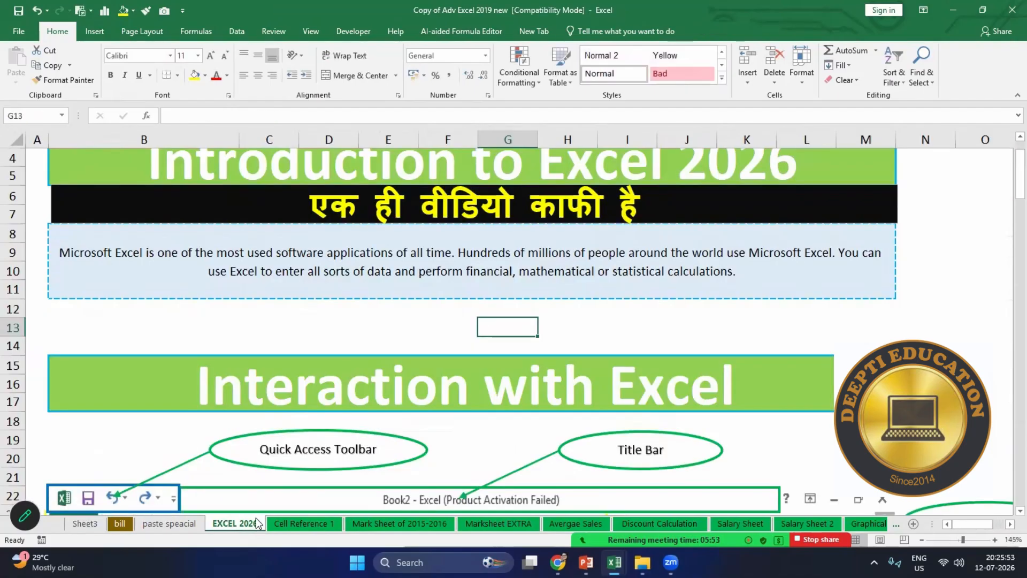
{"action": "left_click", "coordinate": [186, 522]}
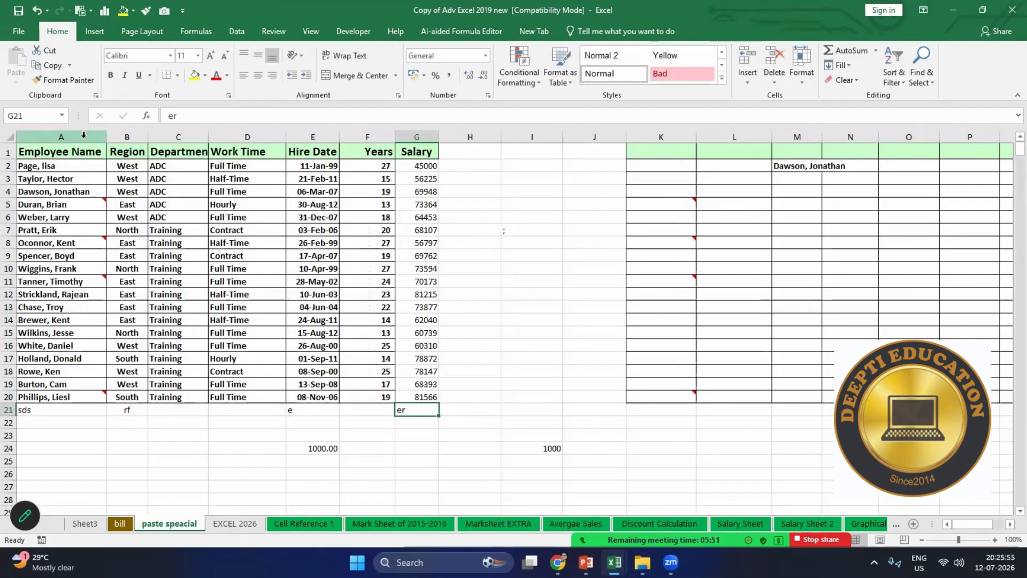
{"action": "double_click", "coordinate": [146, 142]}
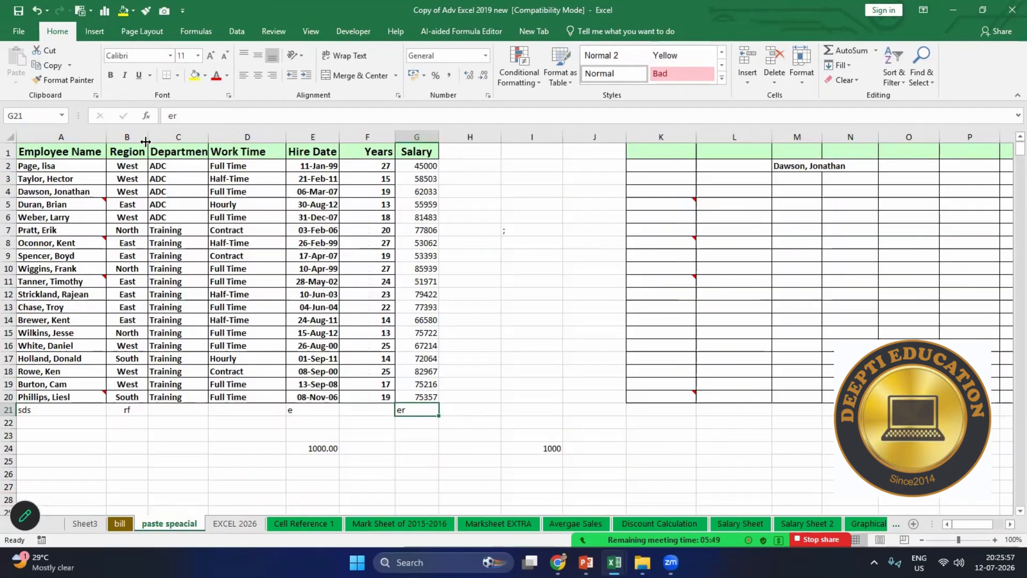
{"action": "left_click", "coordinate": [91, 143]}
{"action": "double_click", "coordinate": [106, 140]}
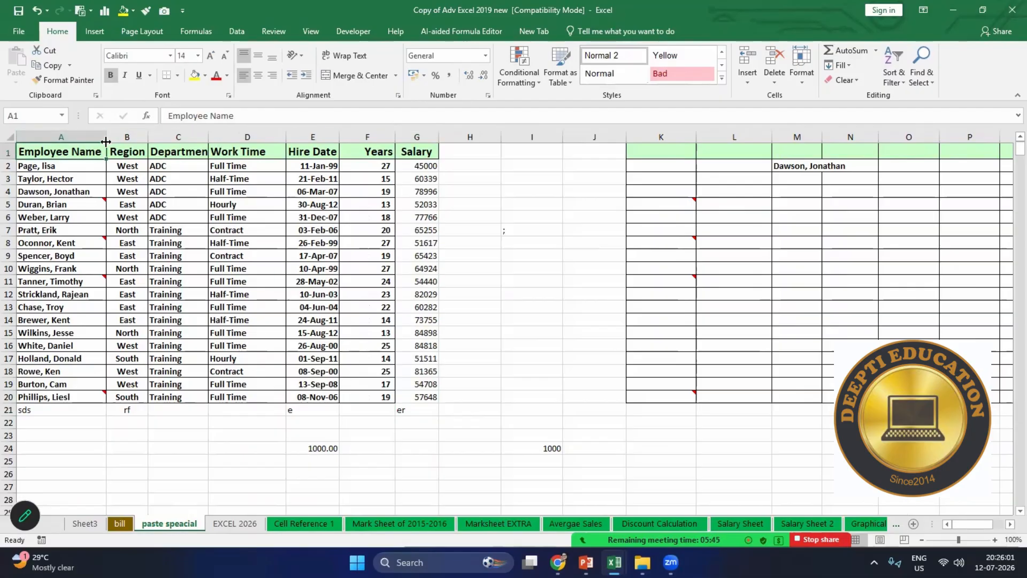
{"action": "double_click", "coordinate": [438, 139]}
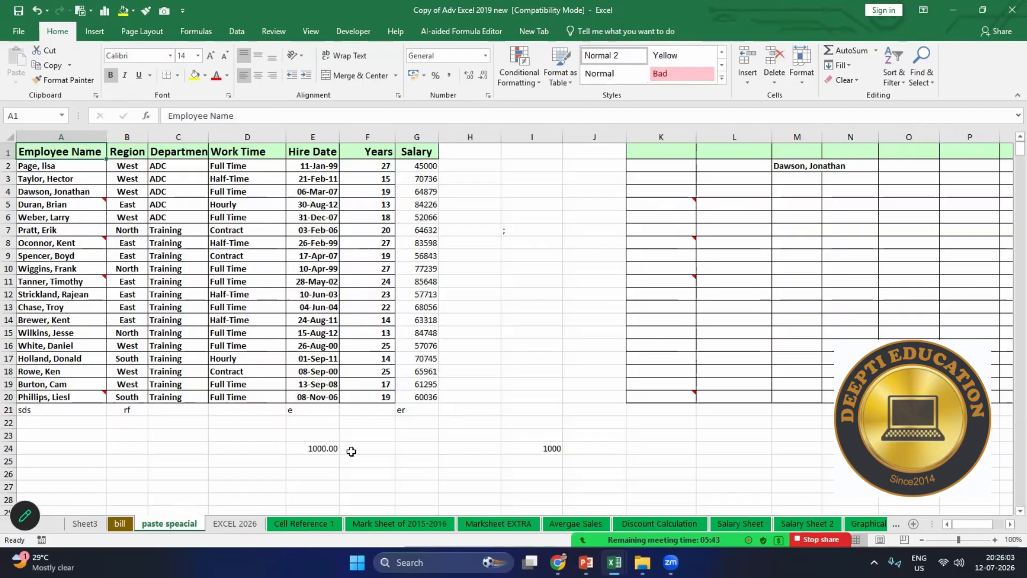
Step: Insert a new worksheet before Sheet3 and enter the heading Name of students in A1
{"action": "left_click", "coordinate": [79, 523]}
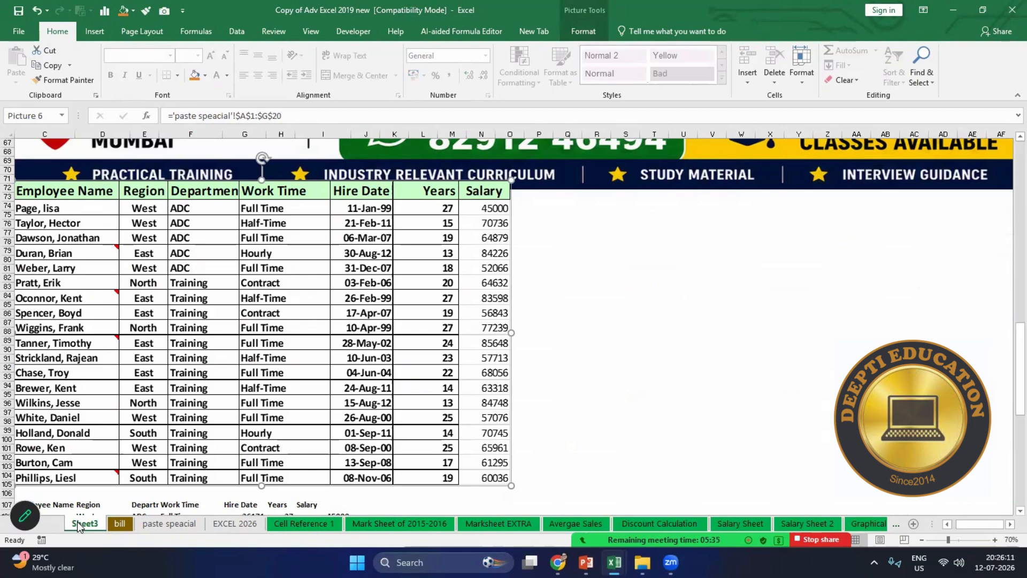
{"action": "key", "text": "shift+F11"}
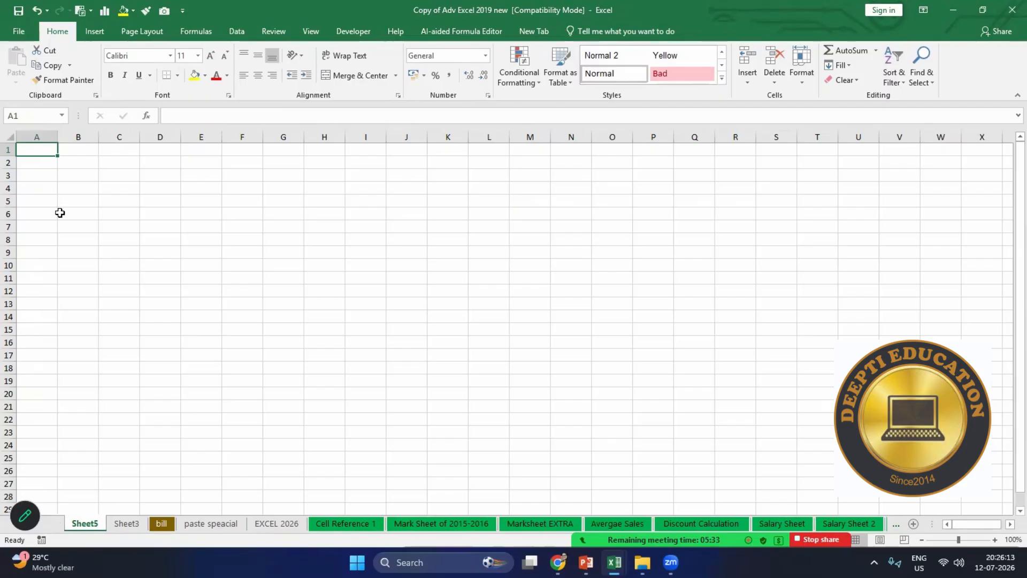
{"action": "type", "text": "nb"}
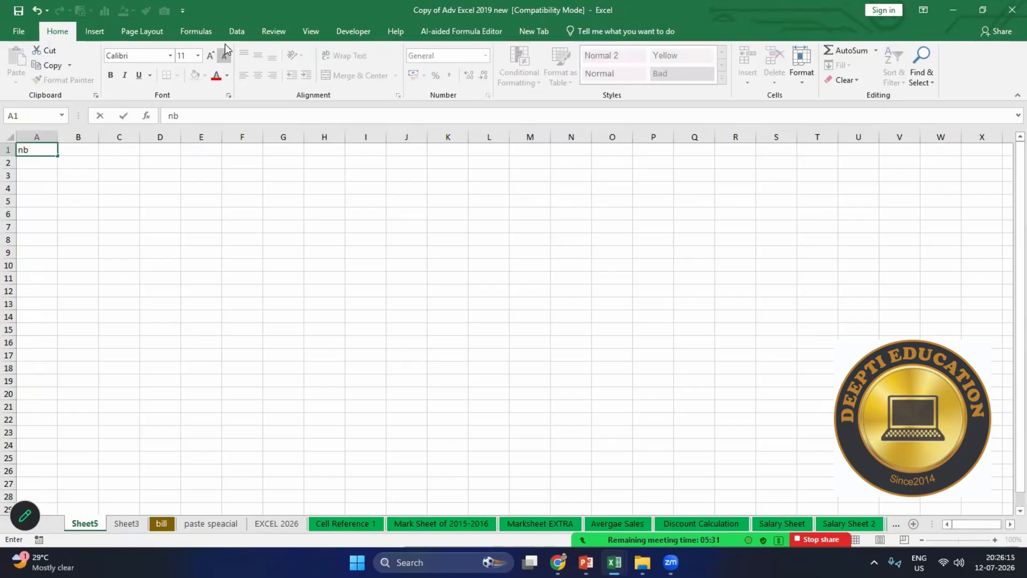
{"action": "type", "text": "a"}
{"action": "key", "text": "BackSpace"}
{"action": "key", "text": "BackSpace"}
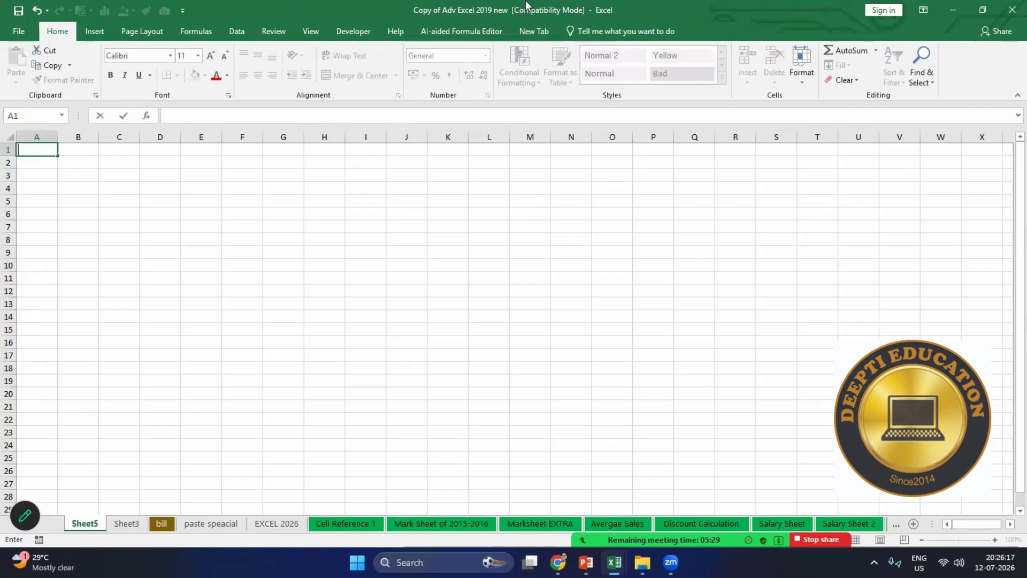
{"action": "type", "text": "Name of stud"}
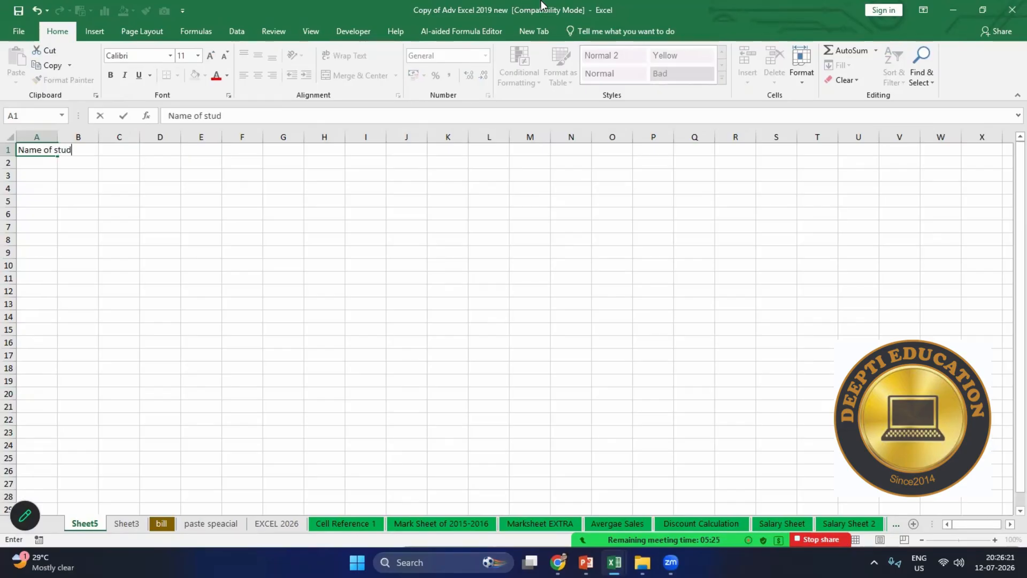
{"action": "type", "text": "dent"}
{"action": "key", "text": "BackSpace"}
{"action": "key", "text": "BackSpace"}
{"action": "key", "text": "BackSpace"}
{"action": "key", "text": "BackSpace"}
{"action": "key", "text": "BackSpace"}
{"action": "key", "text": "BackSpace"}
{"action": "type", "text": "udents"}
{"action": "key", "text": "Tab"}
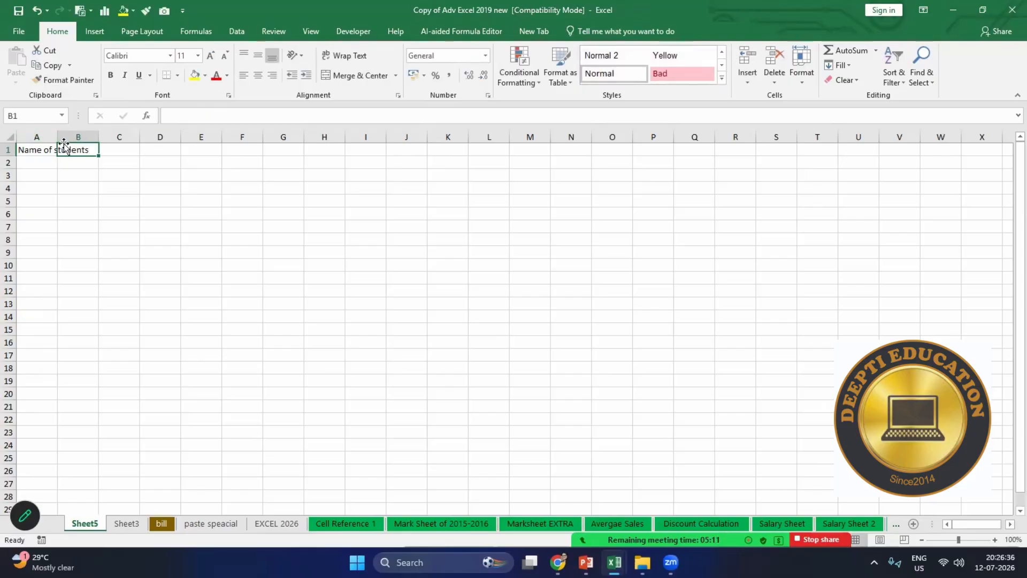
Step: Widen column A to fit its heading and enter age in B1
{"action": "left_click_drag", "start_coordinate": [57, 140], "coordinate": [92, 137]}
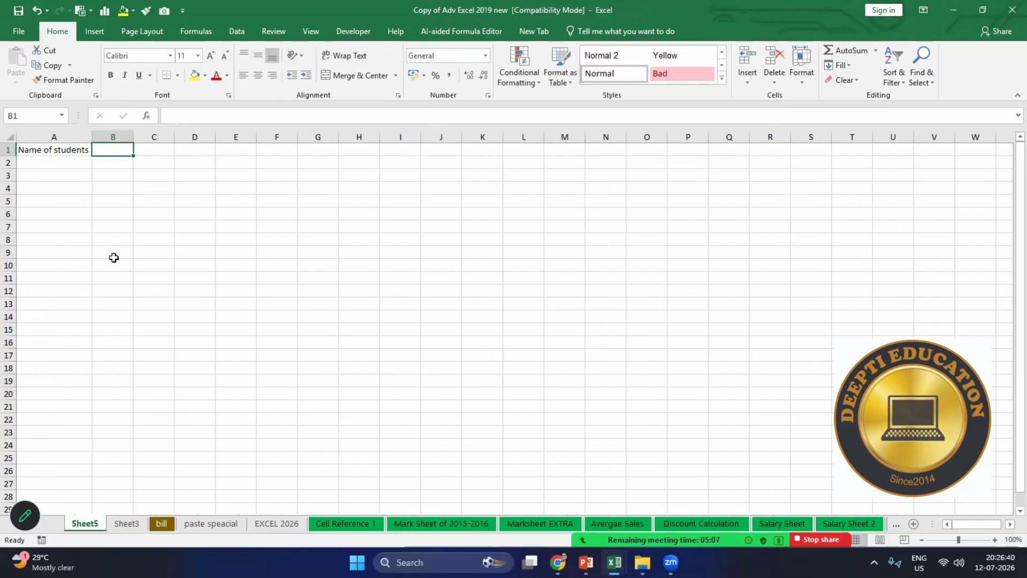
{"action": "type", "text": "age"}
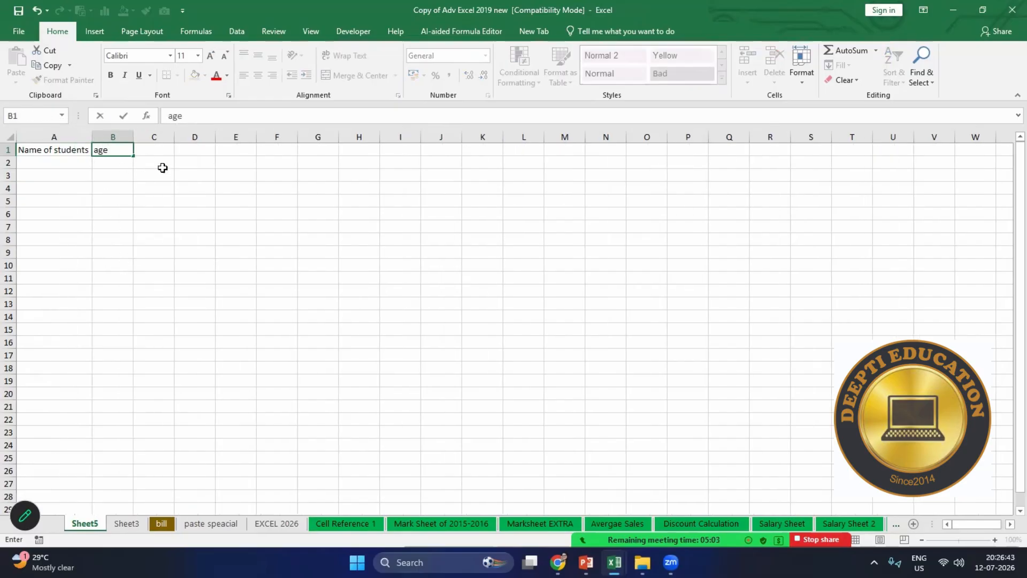
{"action": "key", "text": "Tab"}
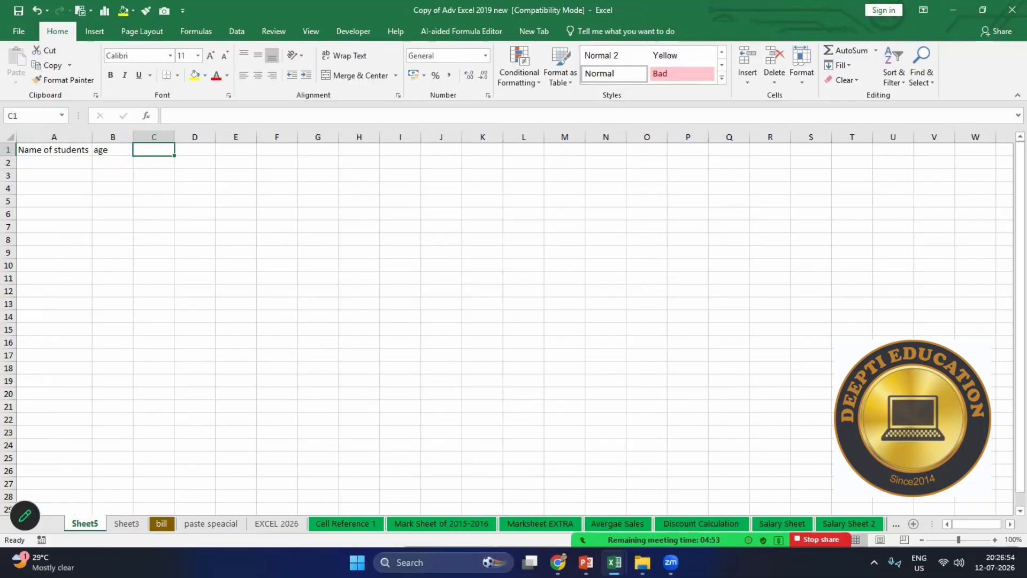
{"action": "right_click", "coordinate": [82, 524]}
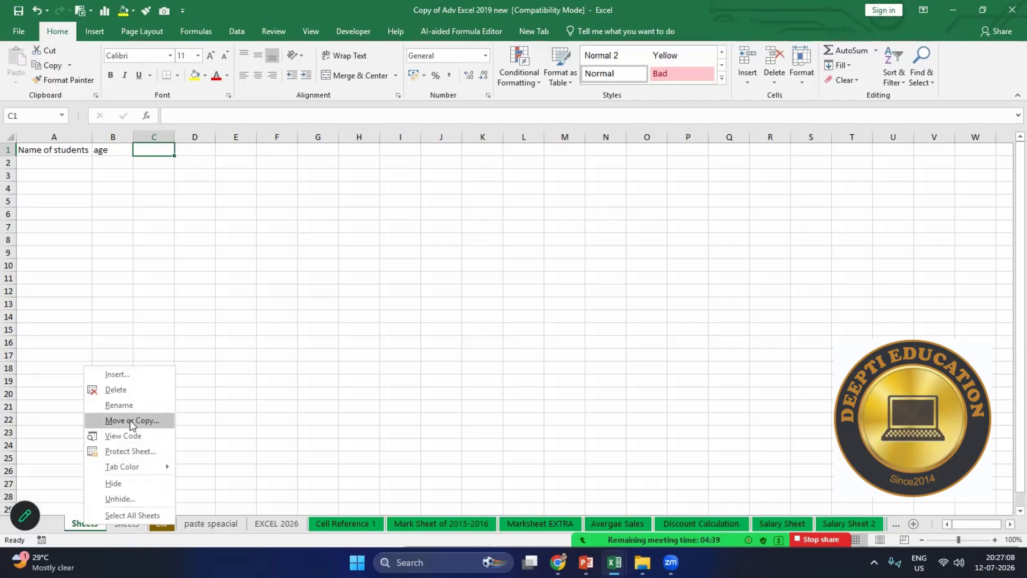
{"action": "left_click", "coordinate": [130, 435]}
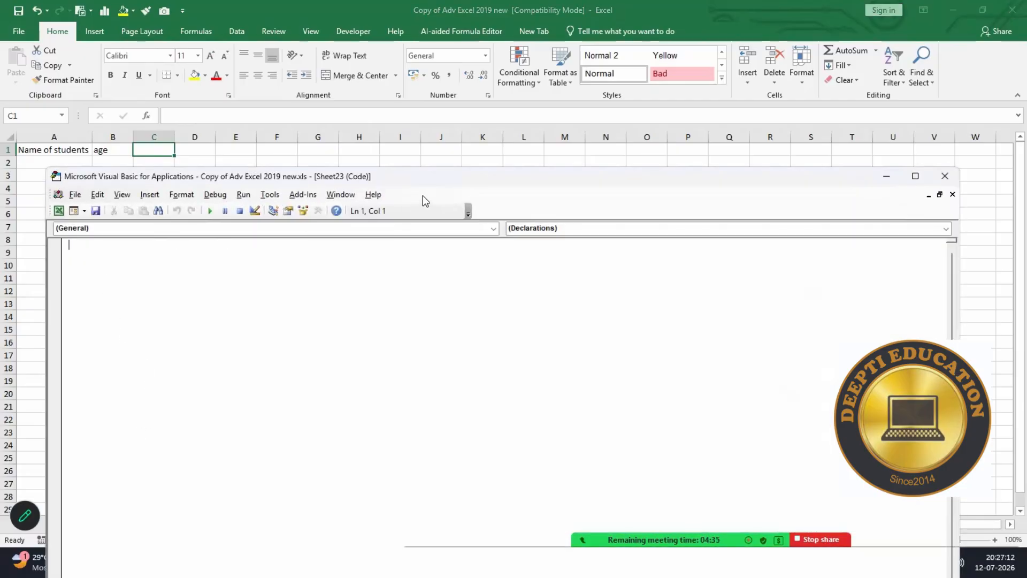
{"action": "left_click_drag", "start_coordinate": [506, 124], "coordinate": [536, 122]}
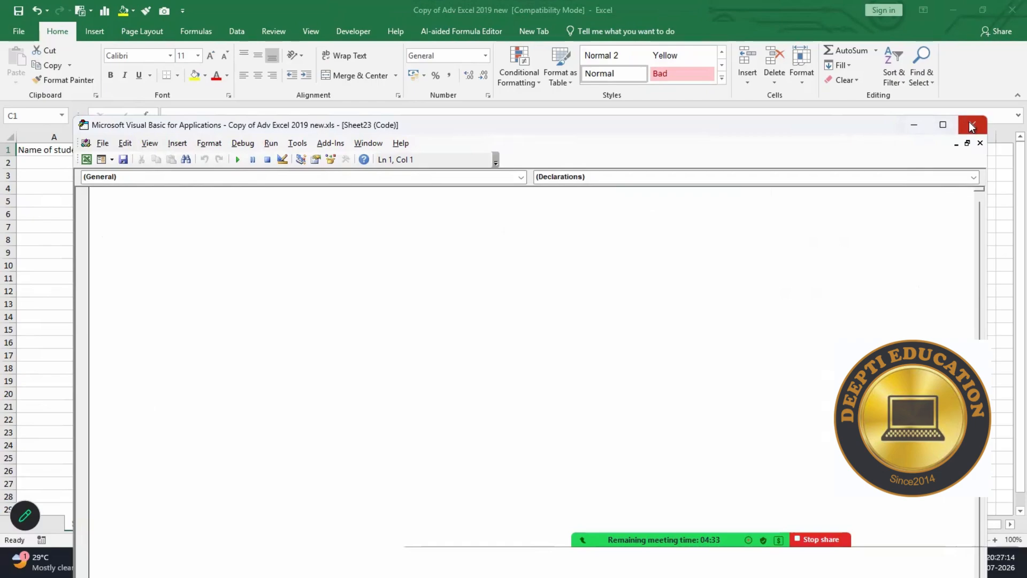
{"action": "left_click", "coordinate": [971, 121]}
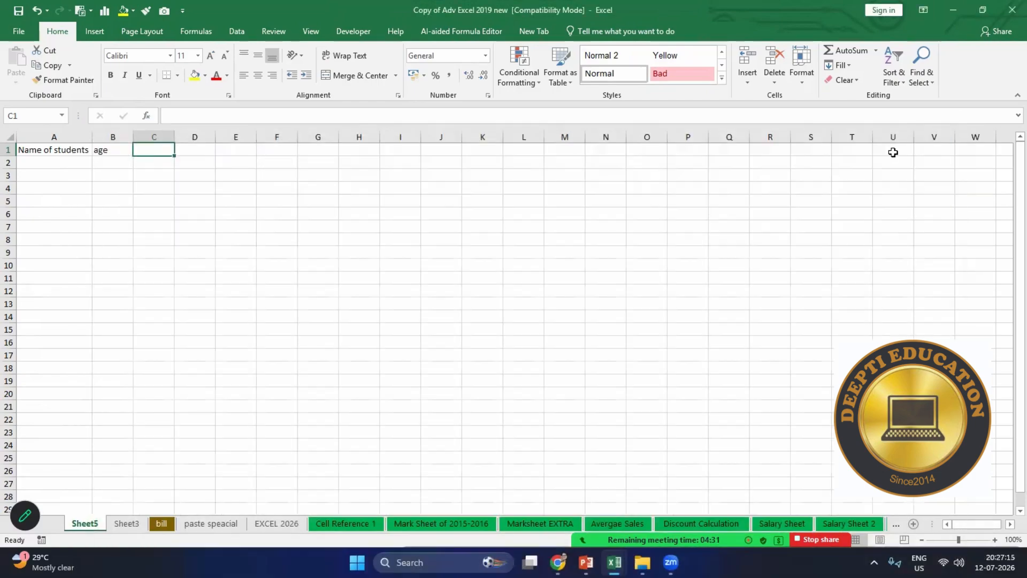
Step: Open the code module of Sheet5 and create a Worksheet SelectionChange event procedure
{"action": "right_click", "coordinate": [83, 525]}
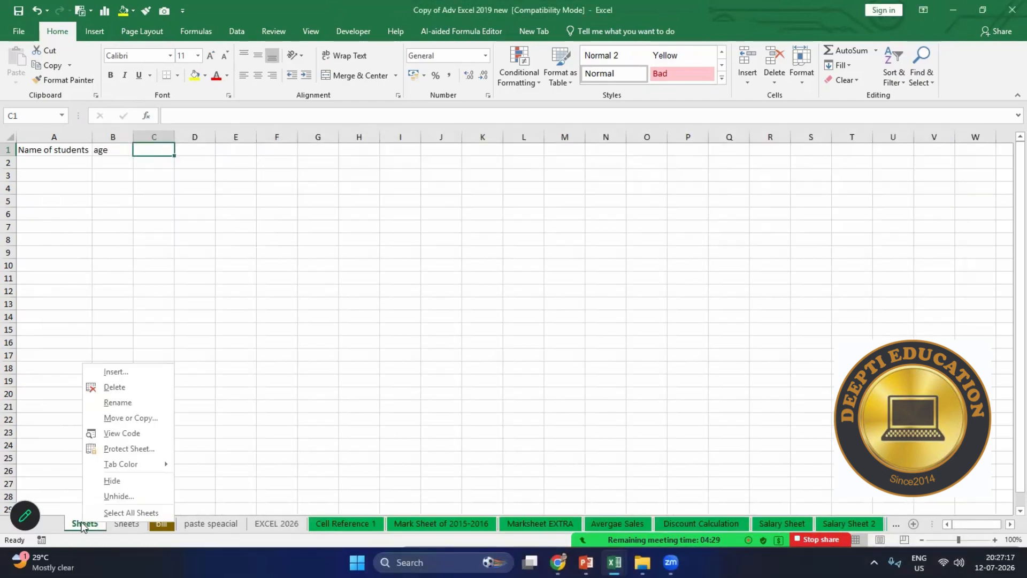
{"action": "left_click", "coordinate": [118, 431]}
{"action": "left_click", "coordinate": [521, 177]}
Step: Enter the statement Cells.EntireColumn.AutoFit in the body of the Worksheet_SelectionChange procedure
{"action": "left_click", "coordinate": [102, 199]}
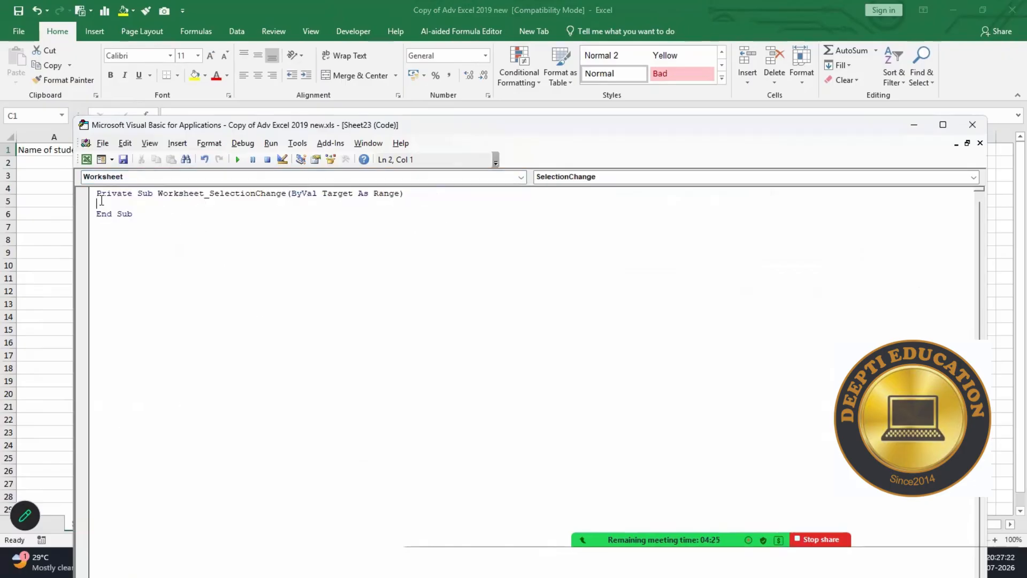
{"action": "type", "text": "Cells."}
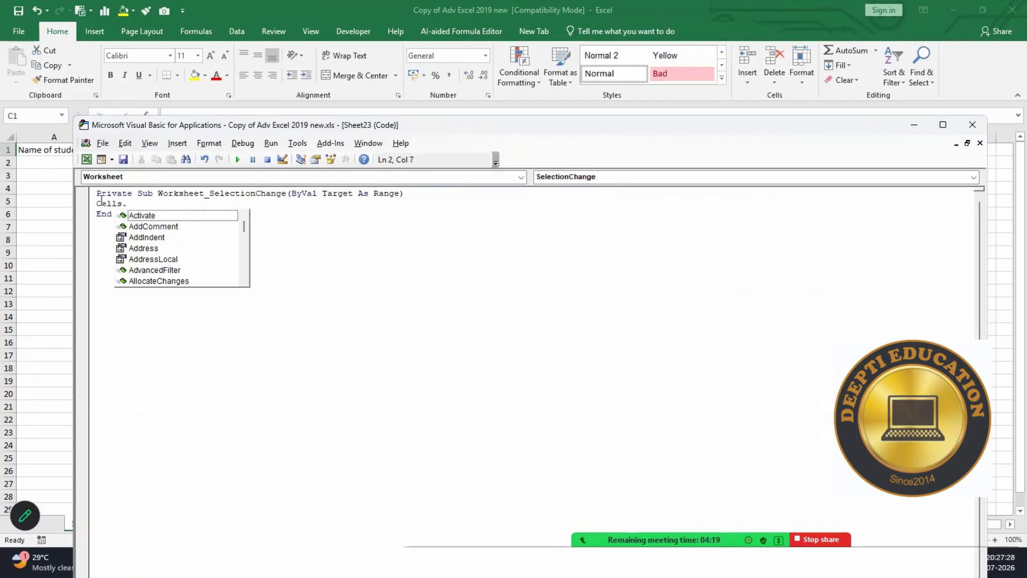
{"action": "type", "text": "e"}
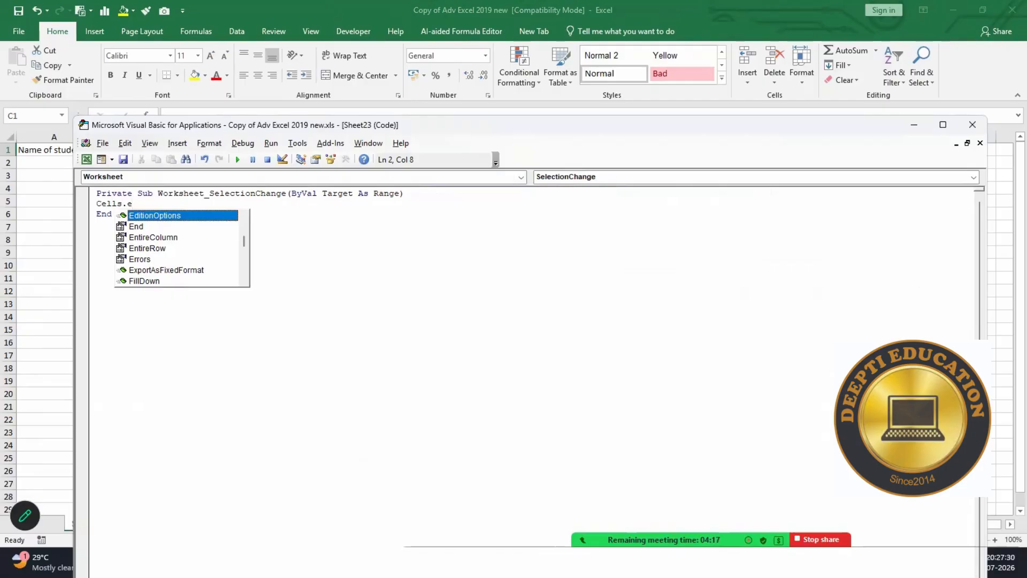
{"action": "key", "text": "Down"}
{"action": "key", "text": "Down"}
{"action": "key", "text": "Tab"}
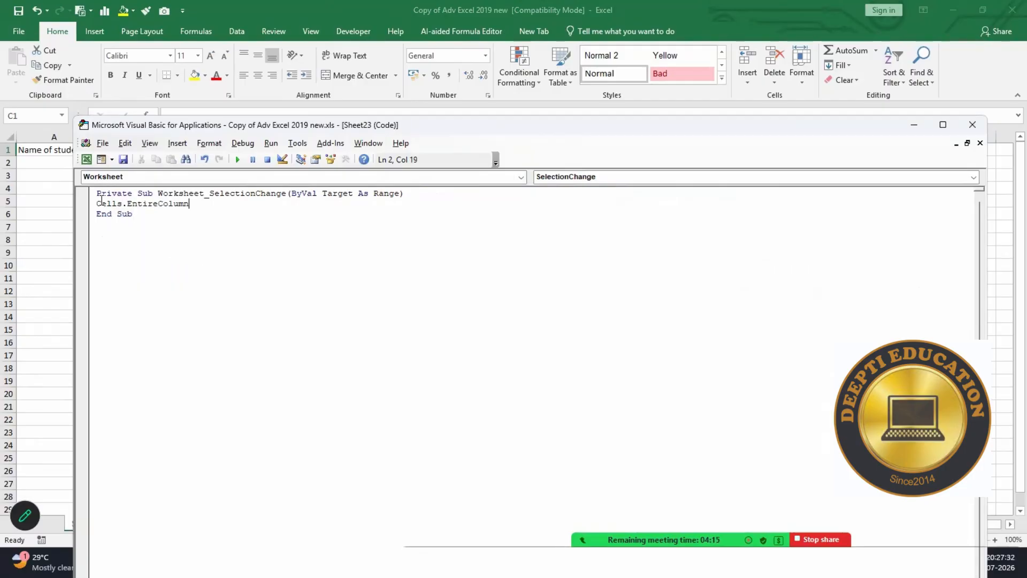
{"action": "type", "text": ".auto"}
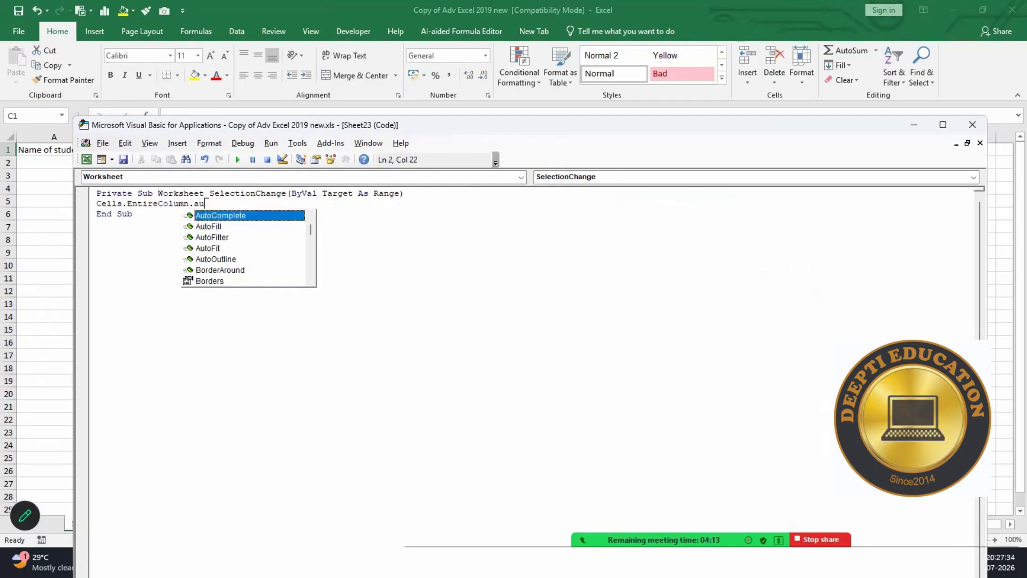
{"action": "key", "text": "Down"}
{"action": "key", "text": "Down"}
{"action": "key", "text": "Down"}
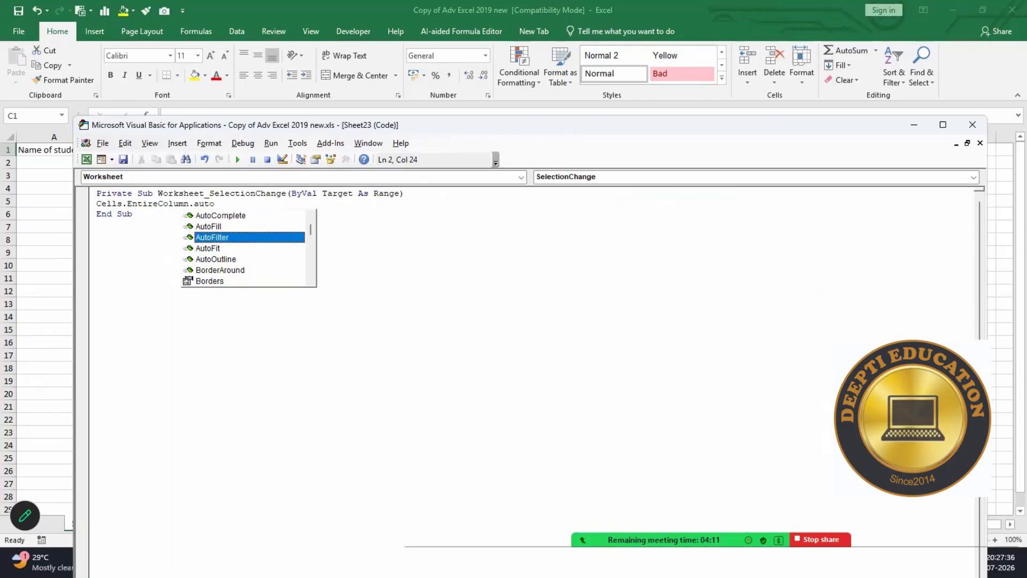
{"action": "key", "text": "Tab"}
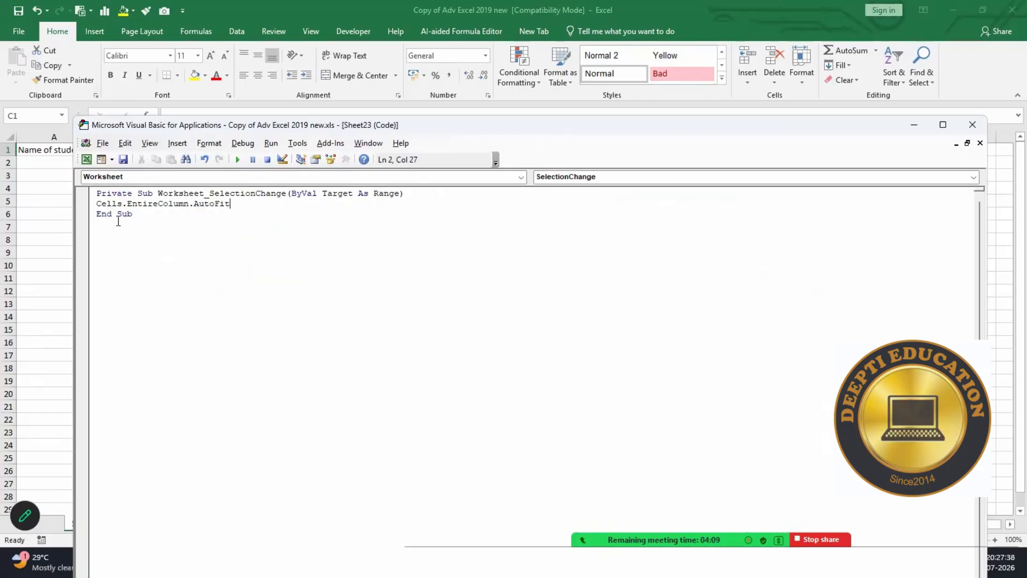
{"action": "left_click", "coordinate": [268, 211]}
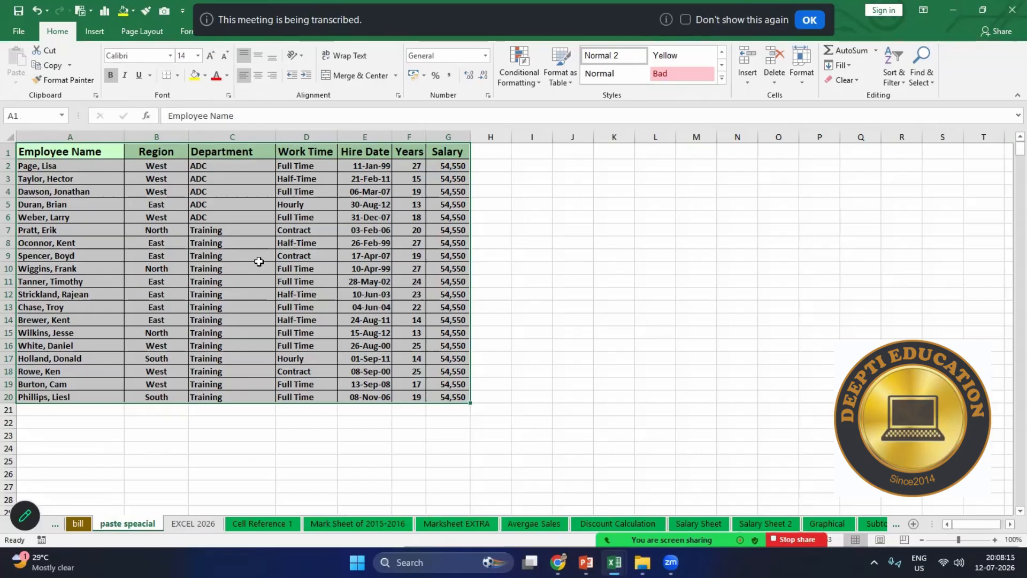
{"action": "left_click", "coordinate": [259, 323]}
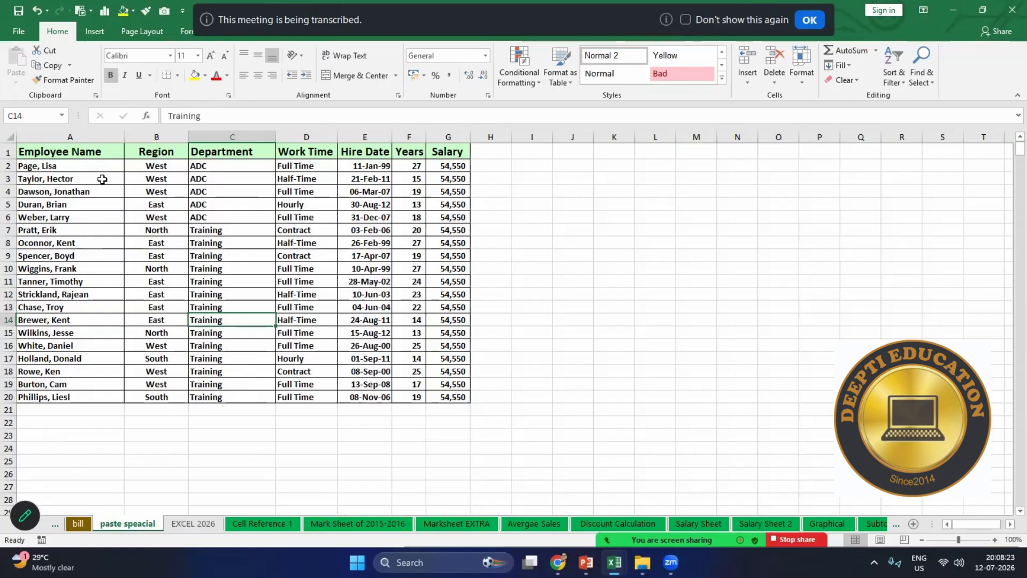
{"action": "left_click", "coordinate": [77, 270]}
{"action": "right_click", "coordinate": [99, 273]}
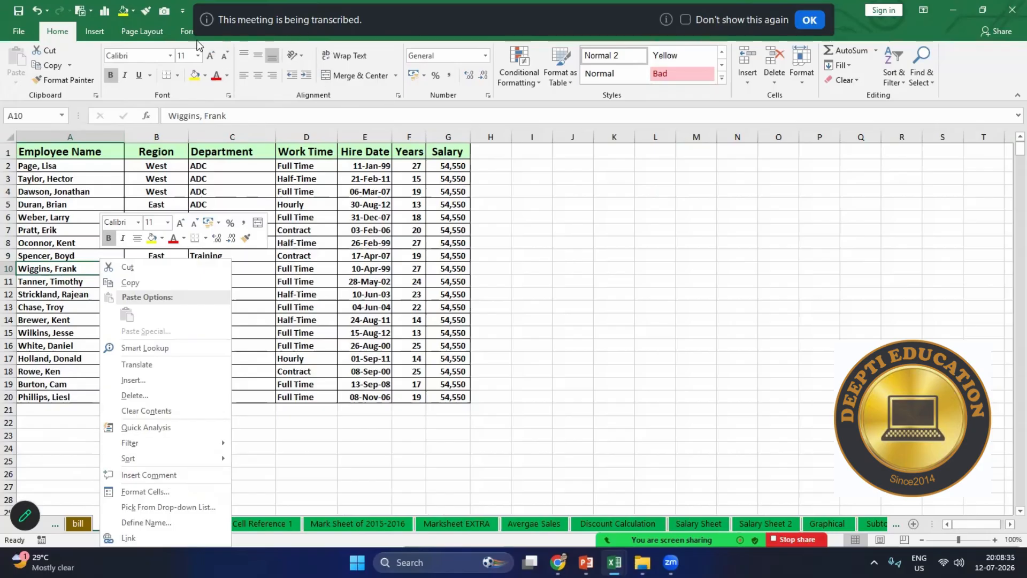
{"action": "left_click", "coordinate": [541, 64]}
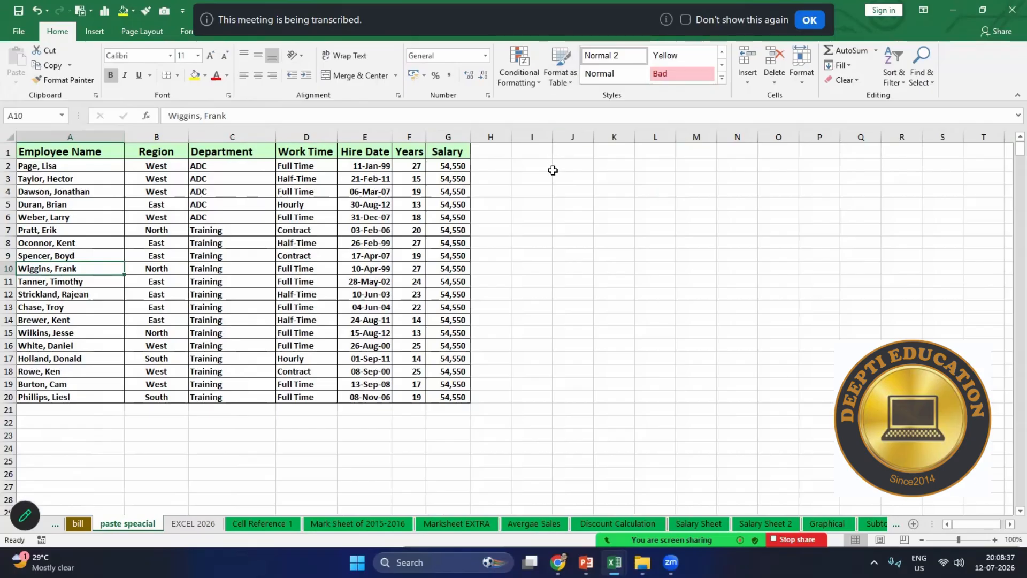
{"action": "left_click", "coordinate": [572, 203]}
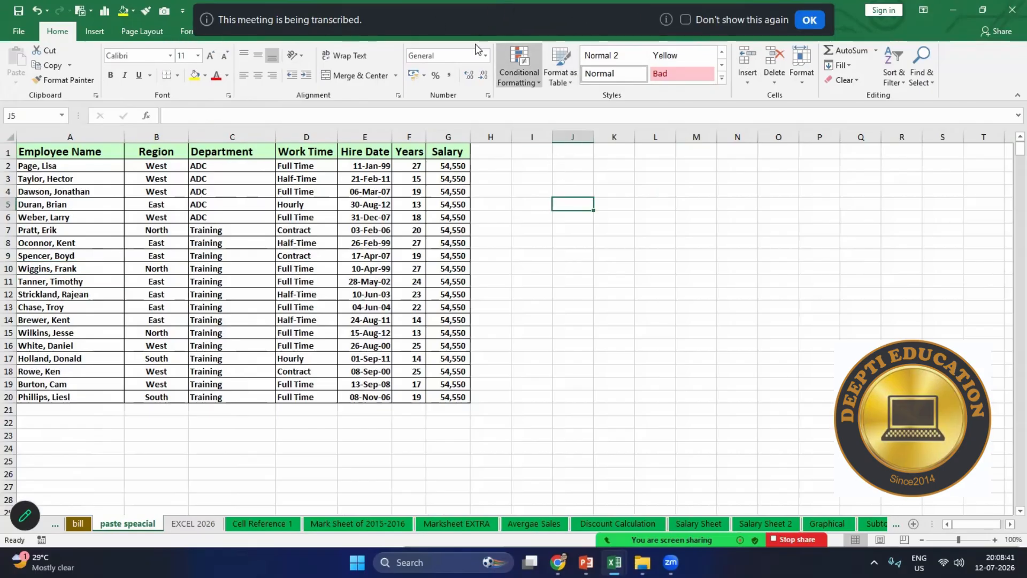
Step: Dismiss the meeting transcription notice and insert a new comment on cell A11 of the paste speacial sheet
{"action": "left_click", "coordinate": [460, 39]}
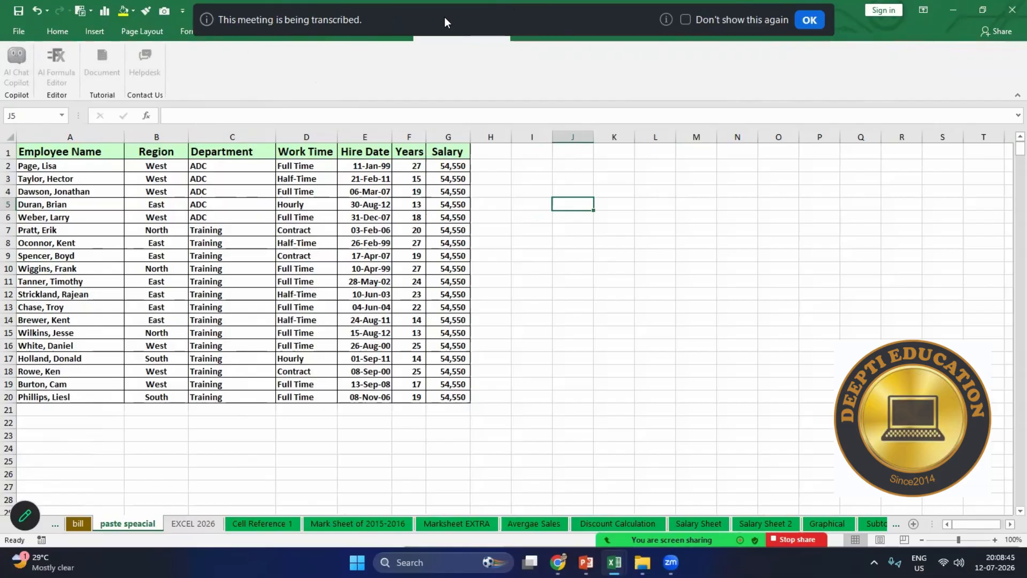
{"action": "left_click", "coordinate": [813, 21]}
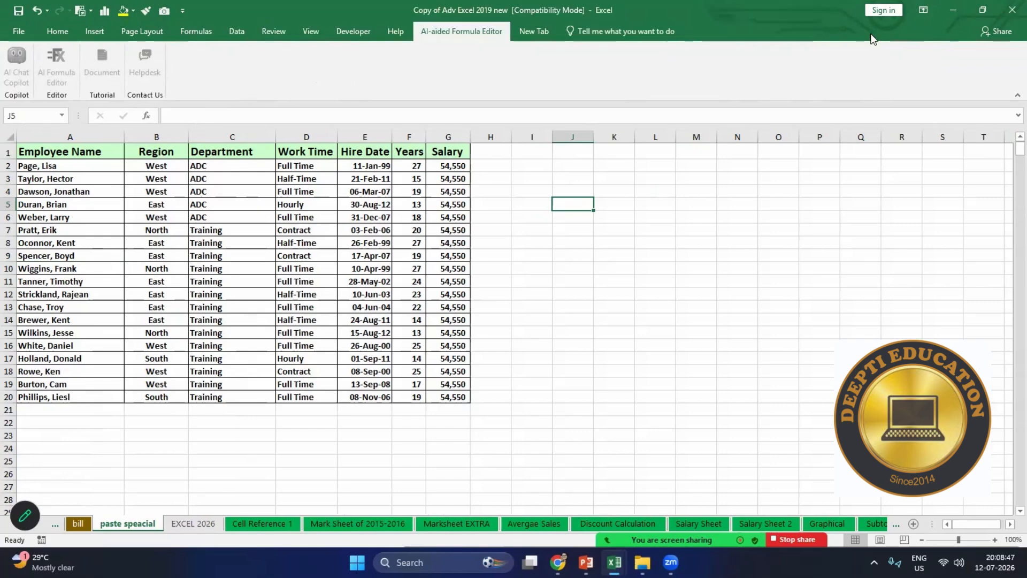
{"action": "left_click", "coordinate": [280, 33]}
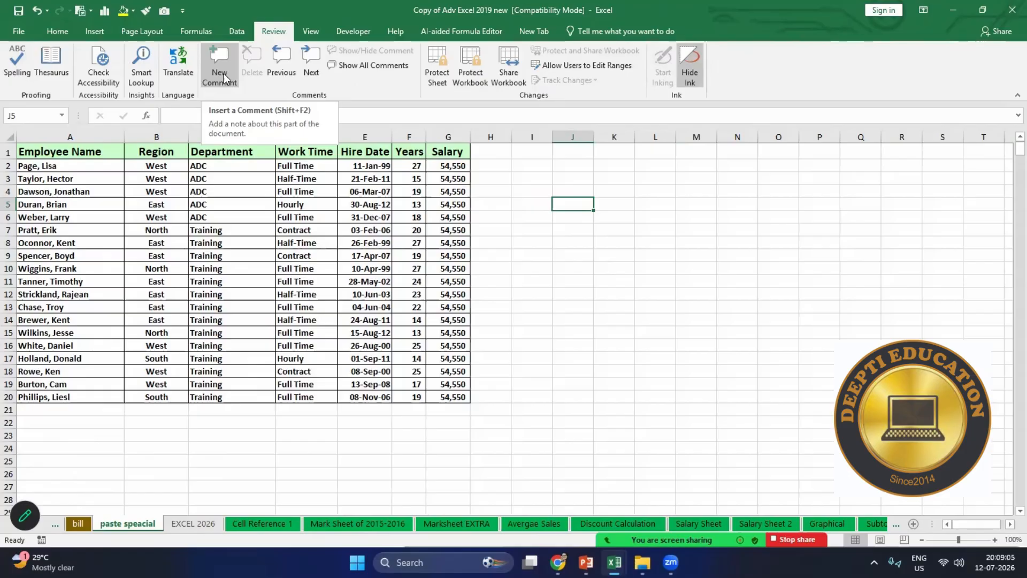
{"action": "left_click", "coordinate": [225, 420]}
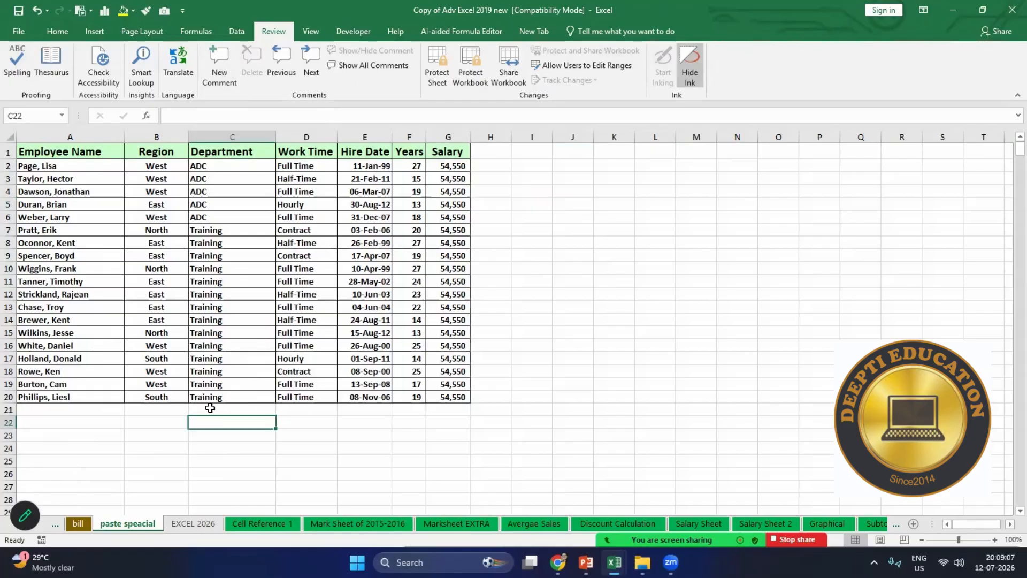
{"action": "left_click", "coordinate": [85, 281]}
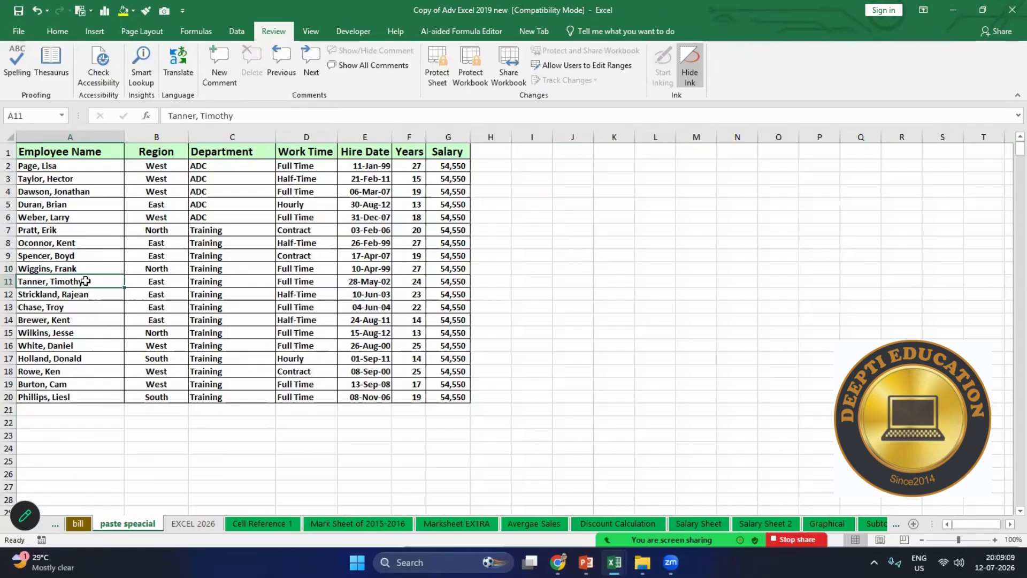
{"action": "key", "text": "shift+F2"}
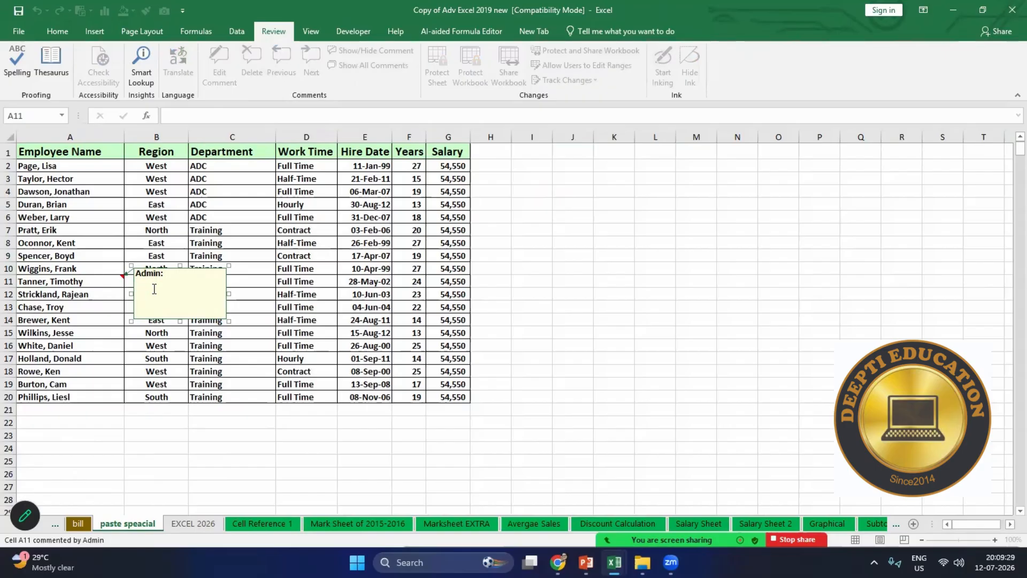
Step: Write "doj ;12/5/2020" and "salary : 45000" on separate lines of the A11 comment
{"action": "type", "text": "doj "}
{"action": "type", "text": ";12"}
{"action": "type", "text": "/5/202"}
{"action": "type", "text": "0"}
{"action": "type", "text": "salary"}
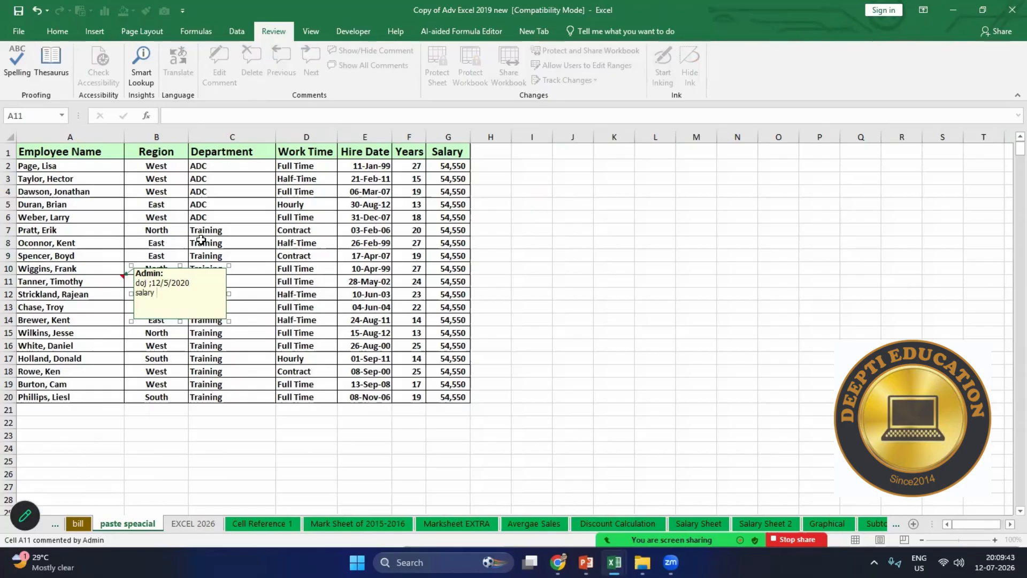
{"action": "type", "text": " ;"}
{"action": "type", "text": " : 45000"}
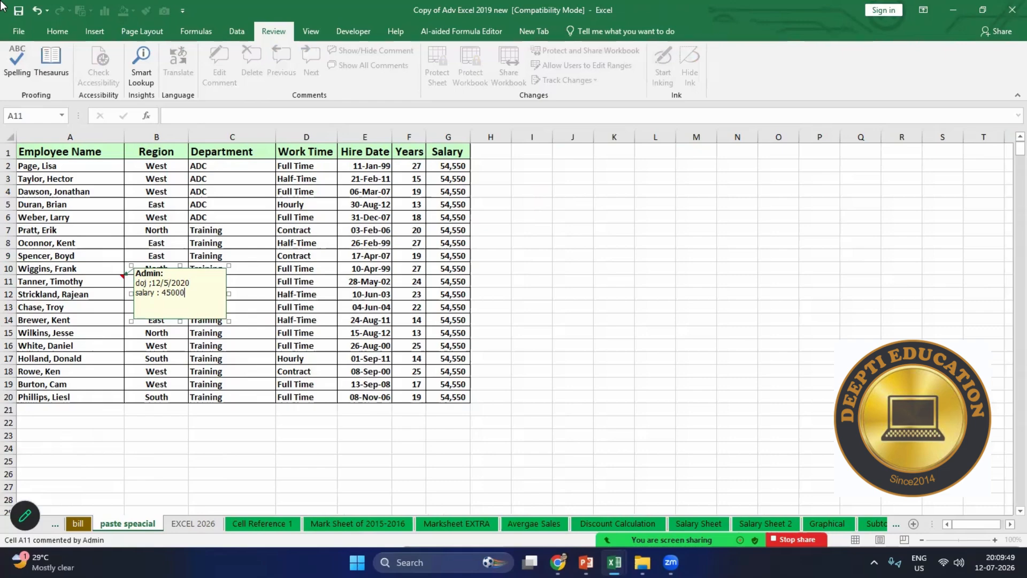
Step: Add the telephone receiver emoji on a new line of the A11 comment and finish editing the comment
{"action": "key", "text": "Return"}
{"action": "type", "text": "co"}
{"action": "key", "text": "BackSpace"}
{"action": "key", "text": "BackSpace"}
{"action": "key", "text": "super+period"}
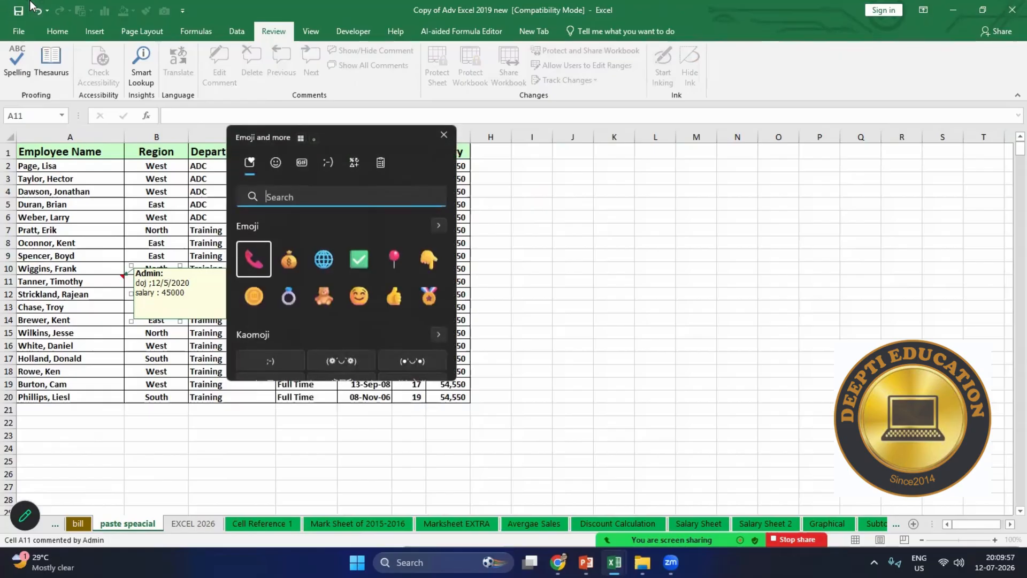
{"action": "key", "text": "Return"}
{"action": "left_click", "coordinate": [444, 134]}
{"action": "left_click", "coordinate": [530, 231]}
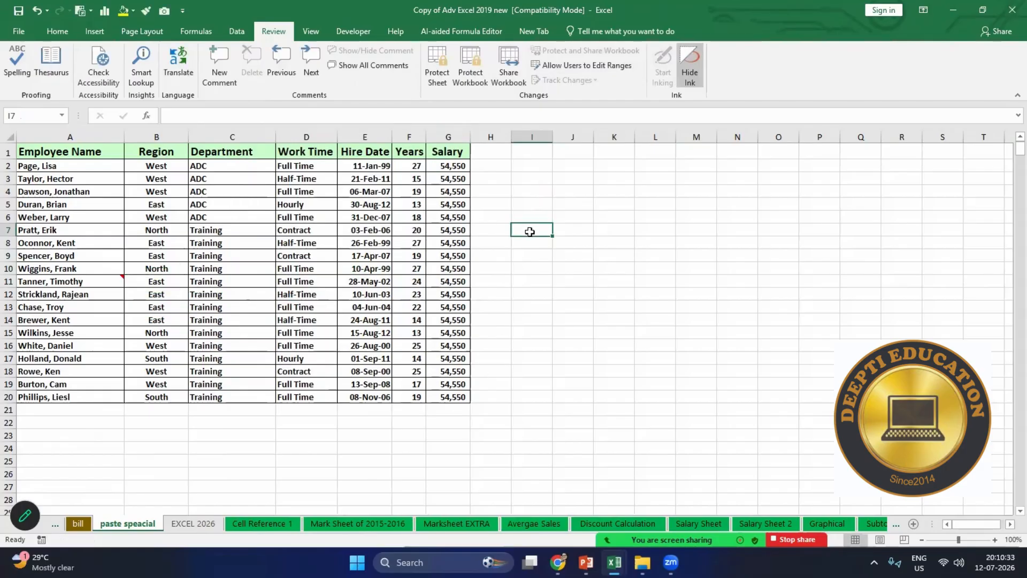
{"action": "type", "text": ";"}
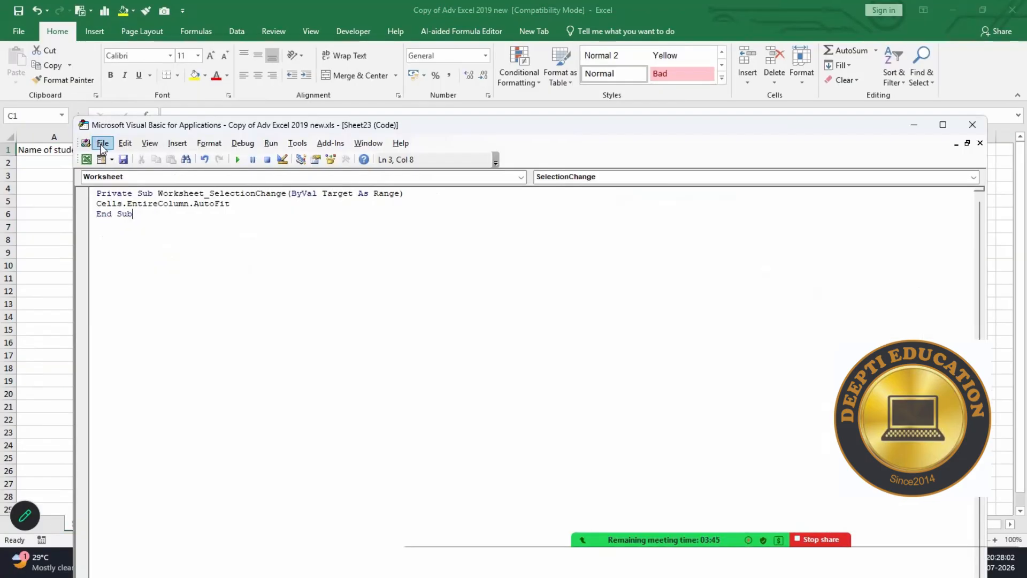
Step: Close the code editor, return to Sheet5 and select cell C14 to trigger the column AutoFit event
{"action": "left_click", "coordinate": [103, 145]}
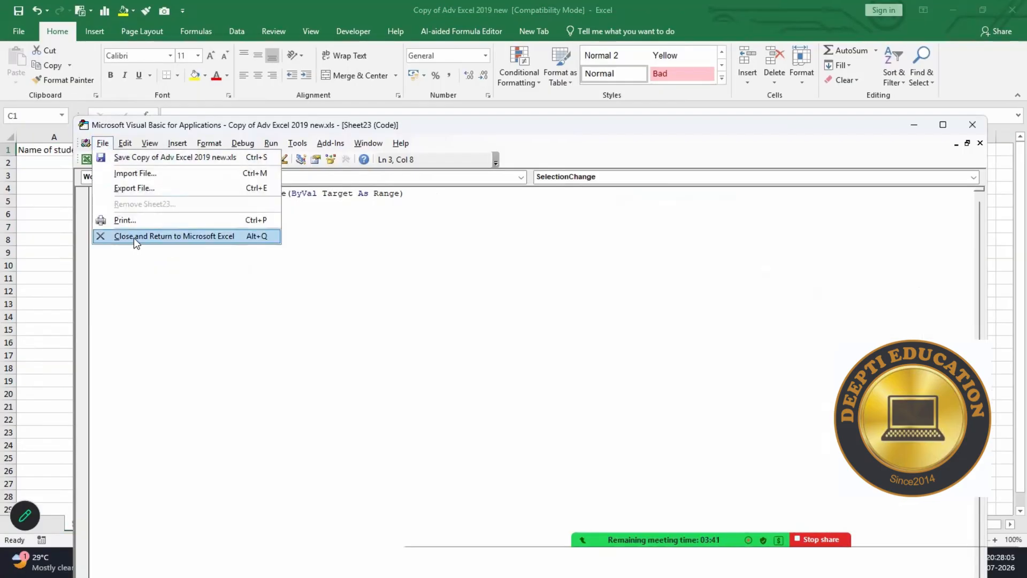
{"action": "left_click", "coordinate": [305, 226]}
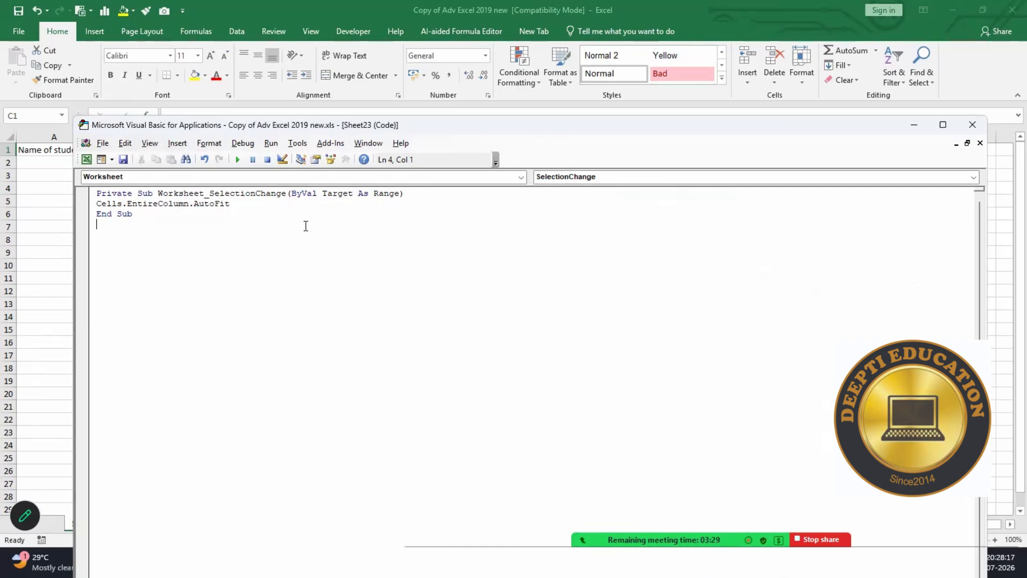
{"action": "left_click", "coordinate": [103, 145]}
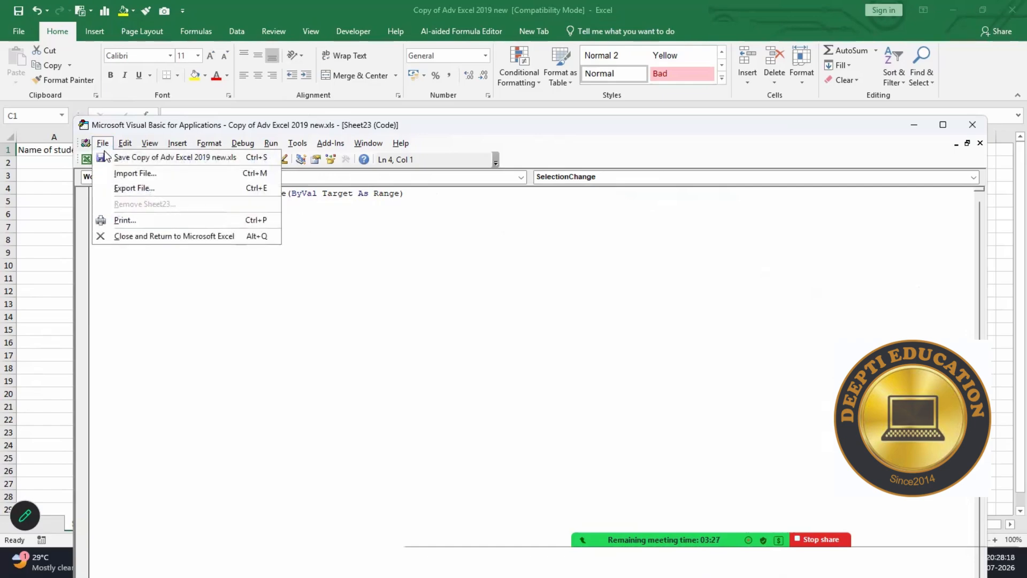
{"action": "left_click", "coordinate": [121, 236]}
{"action": "left_click", "coordinate": [153, 315]}
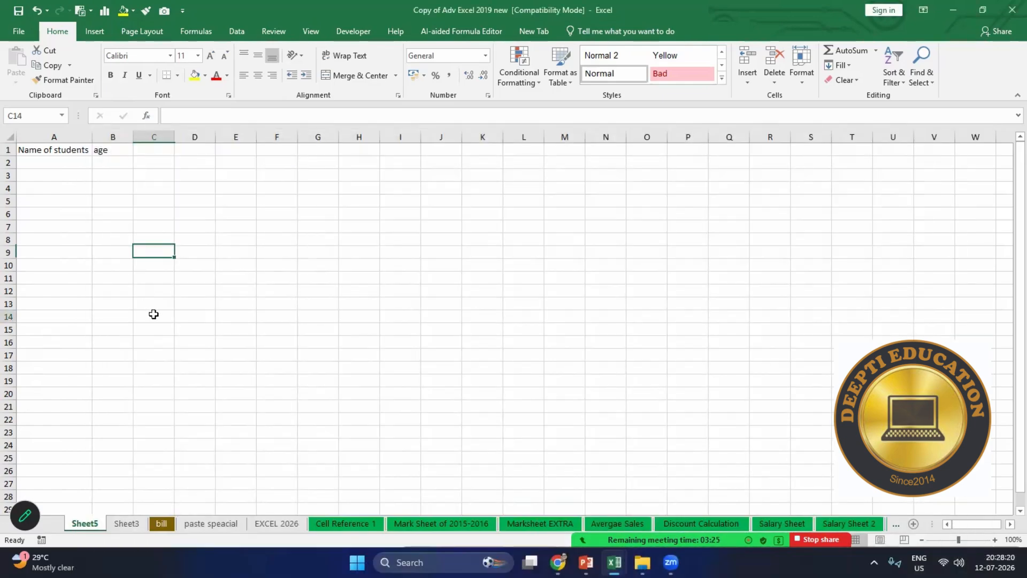
Step: Shorten the heading in cell A1 to Name
{"action": "left_click", "coordinate": [49, 151]}
{"action": "left_click", "coordinate": [259, 117]}
{"action": "key", "text": "BackSpace"}
{"action": "key", "text": "BackSpace"}
{"action": "key", "text": "BackSpace"}
{"action": "key", "text": "BackSpace"}
{"action": "key", "text": "BackSpace"}
{"action": "key", "text": "BackSpace"}
{"action": "key", "text": "BackSpace"}
{"action": "key", "text": "BackSpace"}
{"action": "key", "text": "BackSpace"}
{"action": "key", "text": "BackSpace"}
{"action": "key", "text": "BackSpace"}
{"action": "key", "text": "BackSpace"}
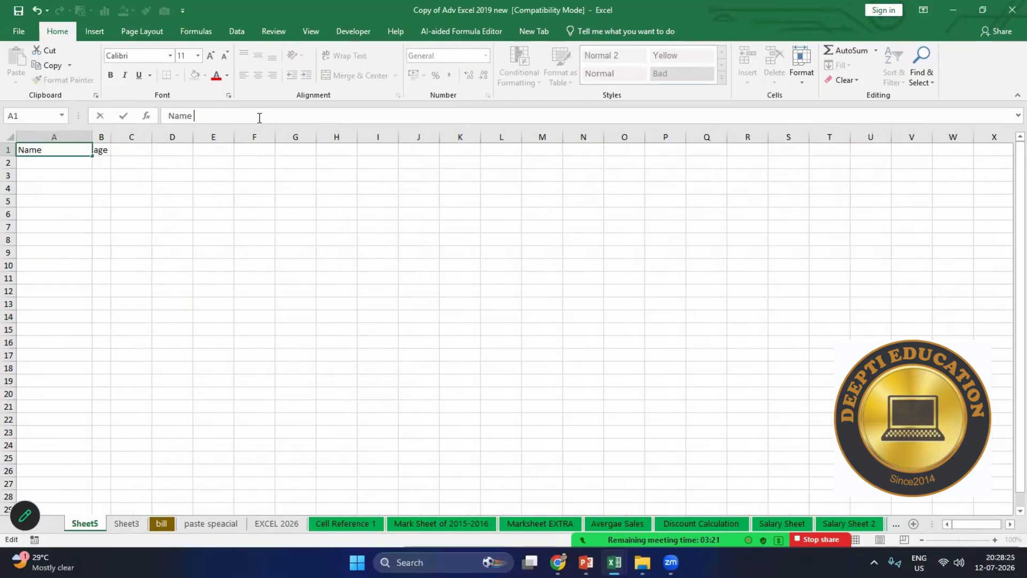
{"action": "key", "text": "Return"}
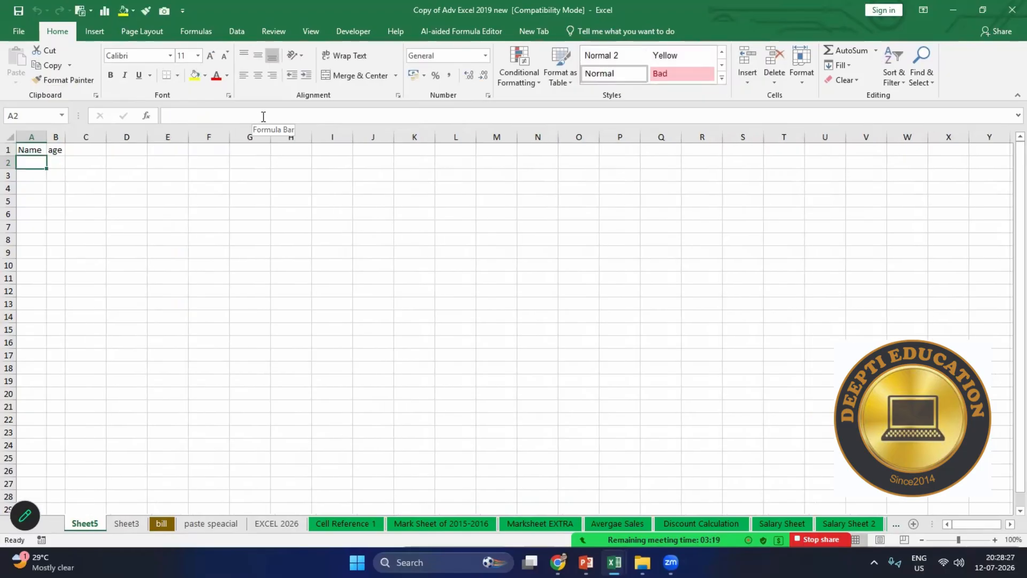
Step: Enter hjdhjsdfdsfhdsfdsfds, fdhf, fdsfhdsfhdsfhs, dfhdsh and ss across cells C1 to G1 to test the automatic column fitting
{"action": "left_click", "coordinate": [84, 150]}
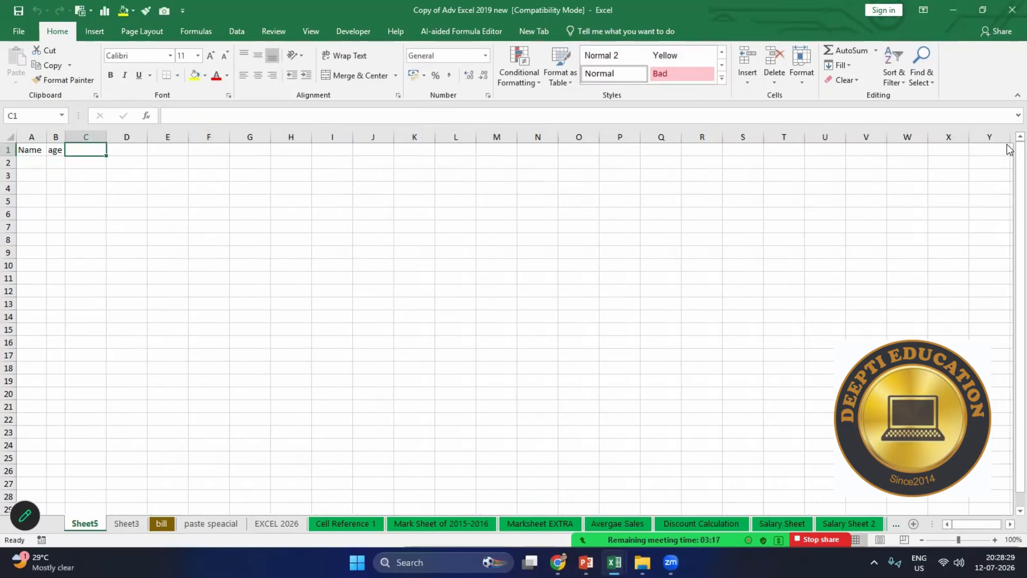
{"action": "type", "text": "hjdhjsdfdsfhdsfdsfds"}
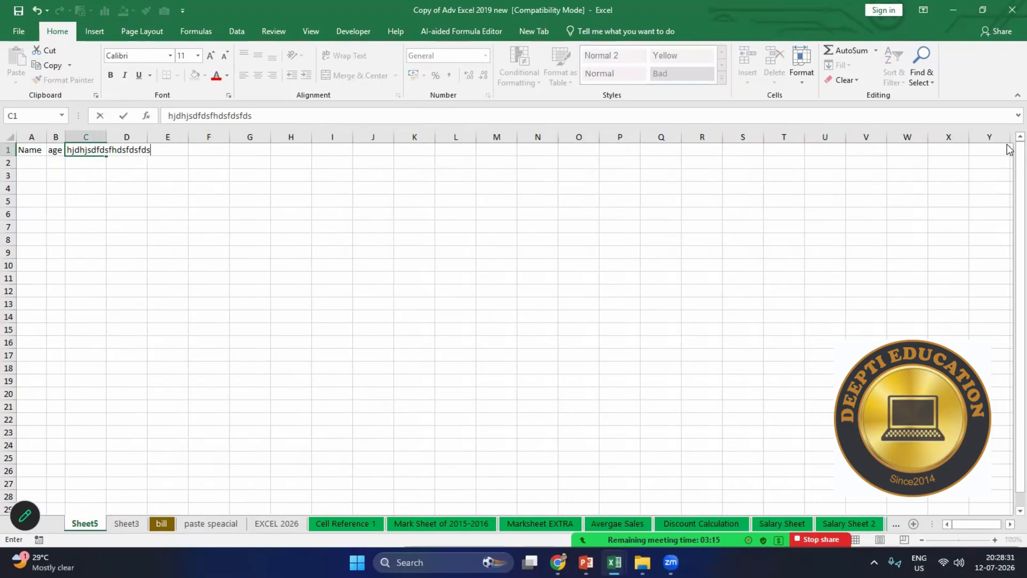
{"action": "key", "text": "Tab"}
{"action": "type", "text": "fdhf"}
{"action": "key", "text": "Tab"}
{"action": "type", "text": "fdsfhdsfhdsfhs"}
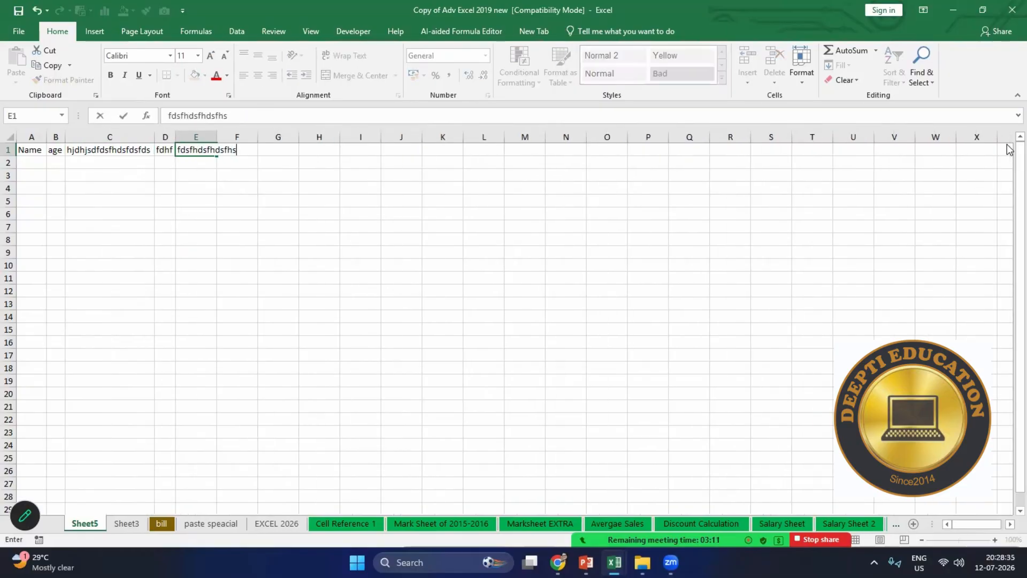
{"action": "key", "text": "Tab"}
{"action": "type", "text": "dfhdsh"}
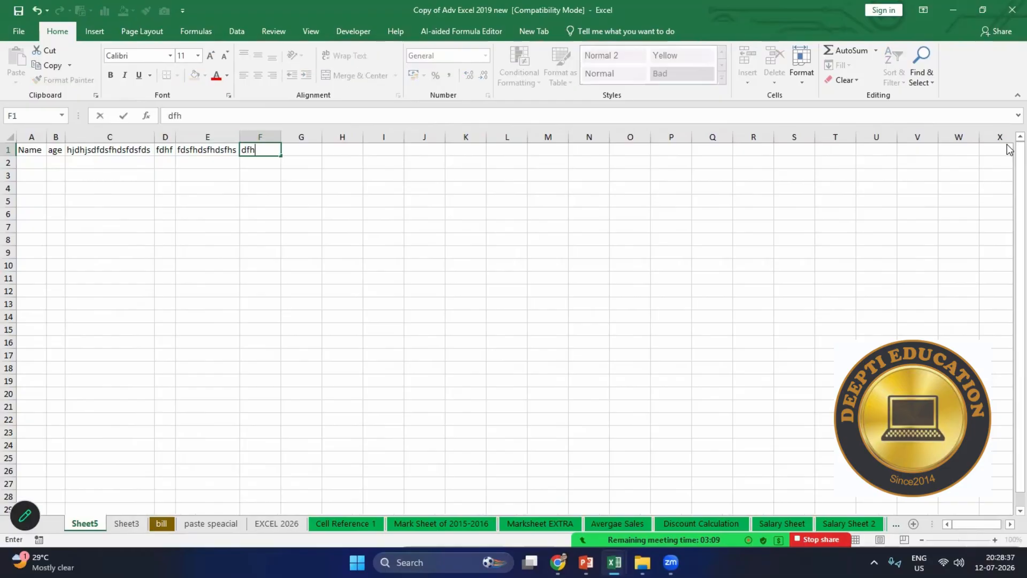
{"action": "key", "text": "Tab"}
{"action": "type", "text": "ss"}
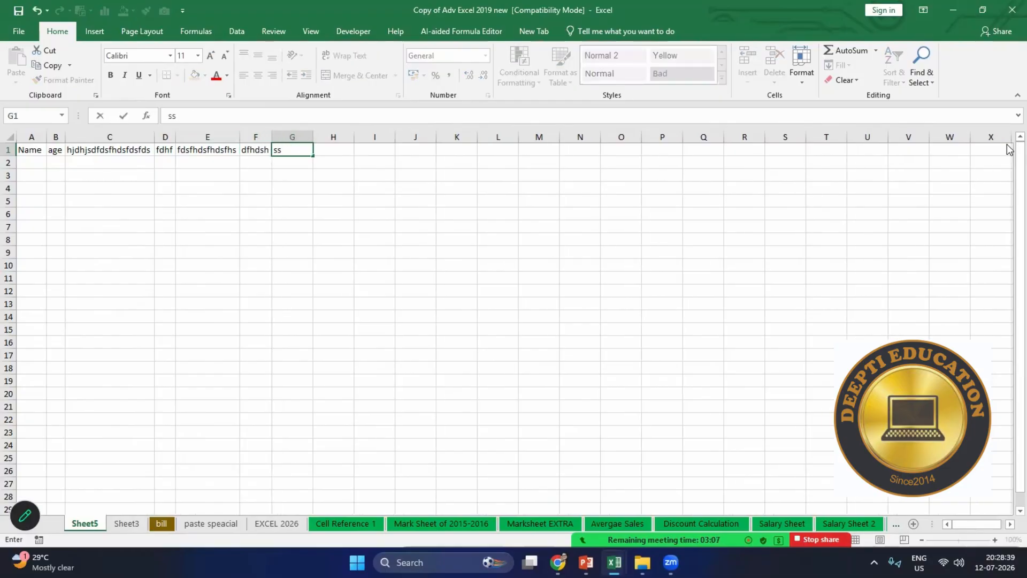
{"action": "key", "text": "Tab"}
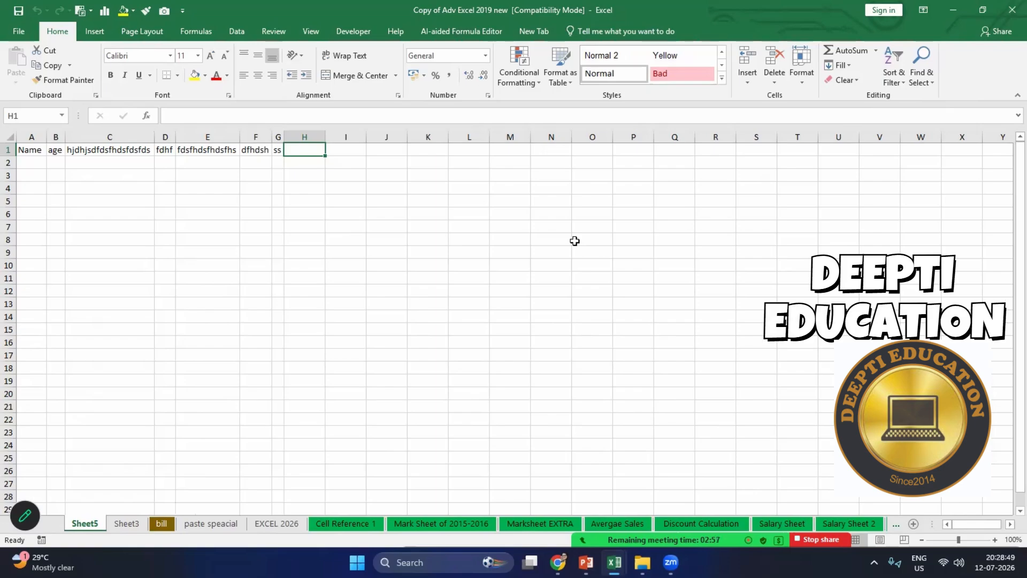
Step: Reopen Sheet5's code module and review the General and Worksheet object choices for the SelectionChange procedure
{"action": "right_click", "coordinate": [90, 526]}
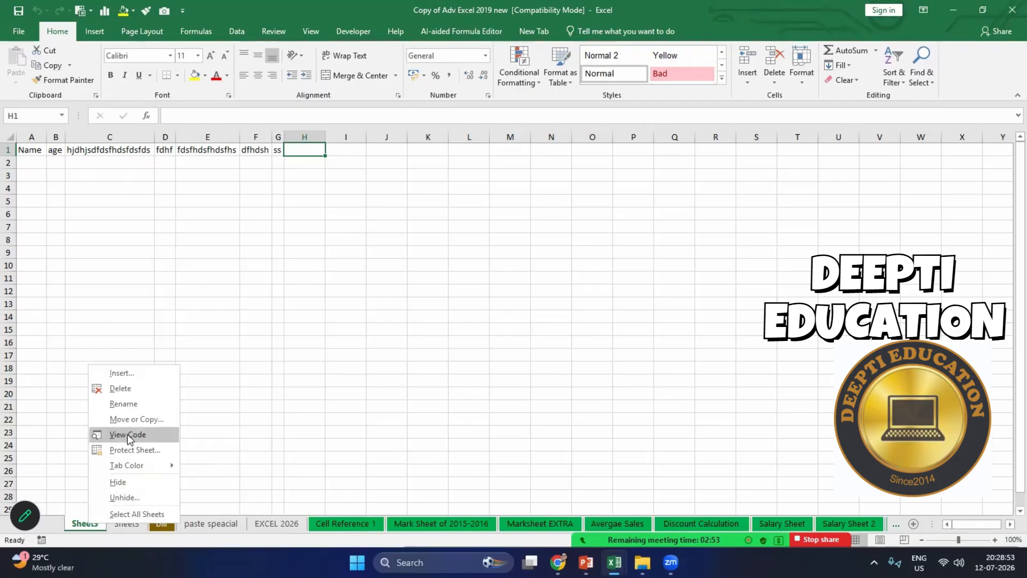
{"action": "left_click", "coordinate": [129, 435]}
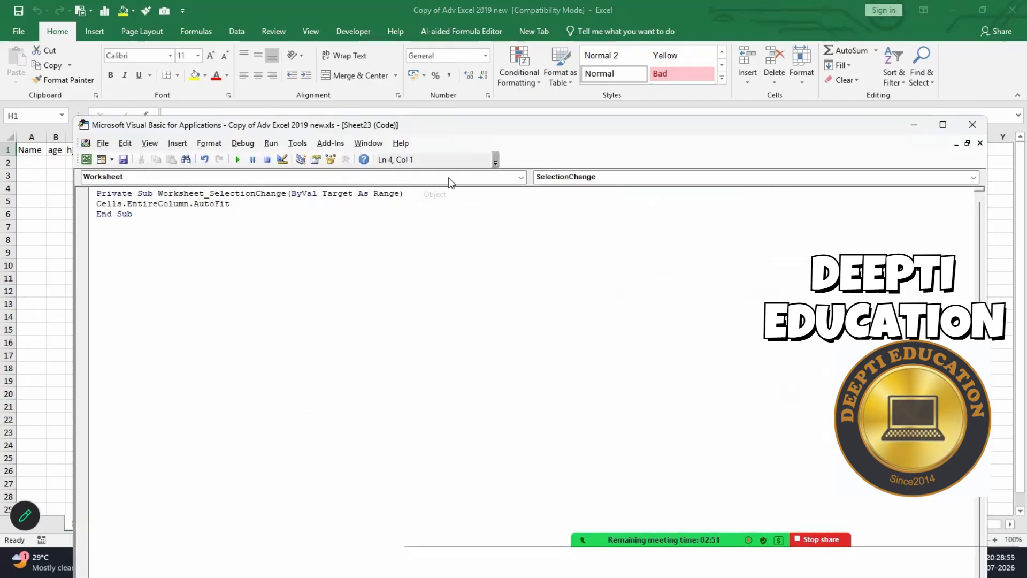
{"action": "left_click", "coordinate": [520, 180]}
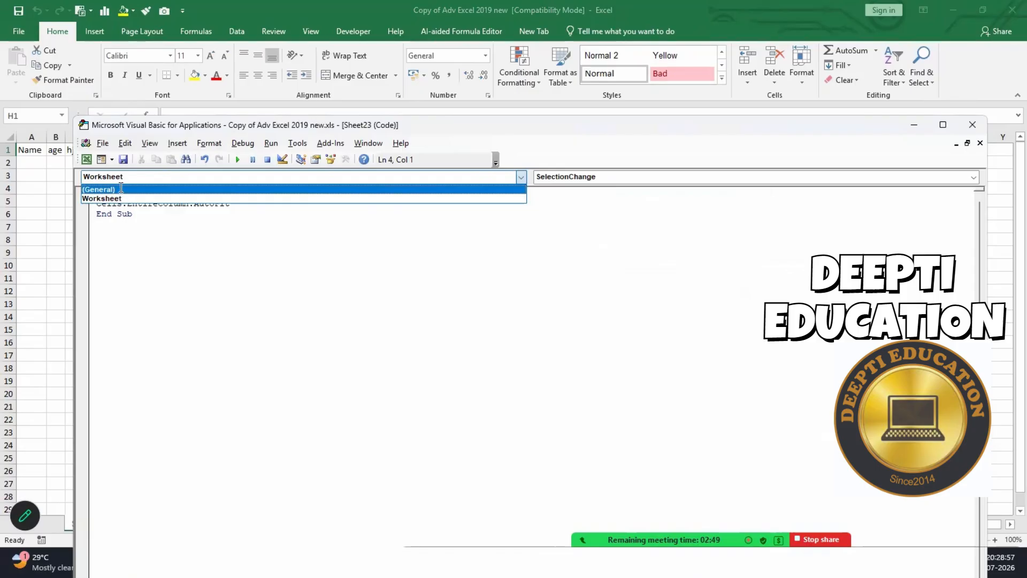
{"action": "left_click", "coordinate": [453, 187]}
{"action": "left_click", "coordinate": [522, 177]}
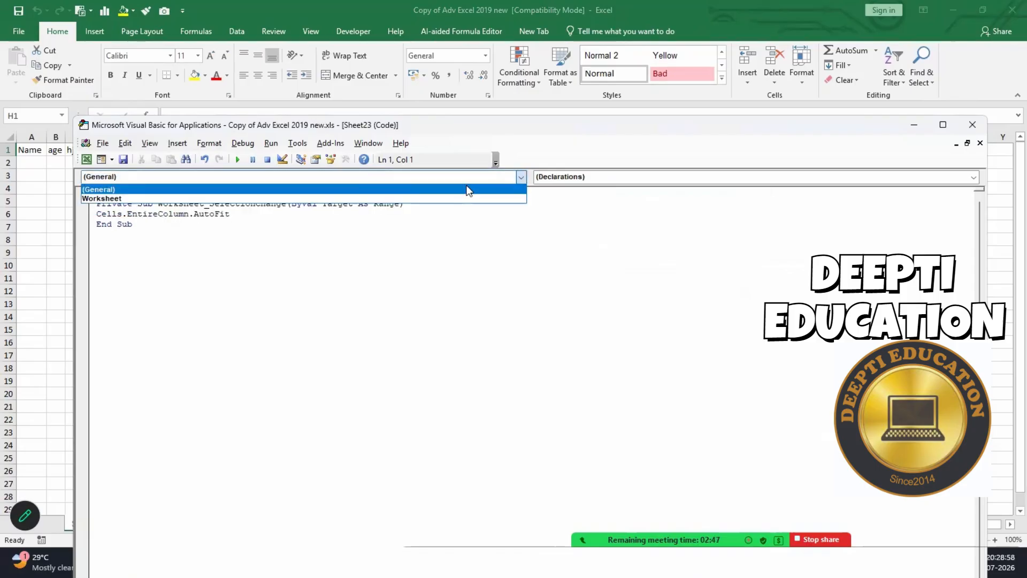
{"action": "left_click", "coordinate": [131, 199]}
{"action": "left_click", "coordinate": [243, 216]}
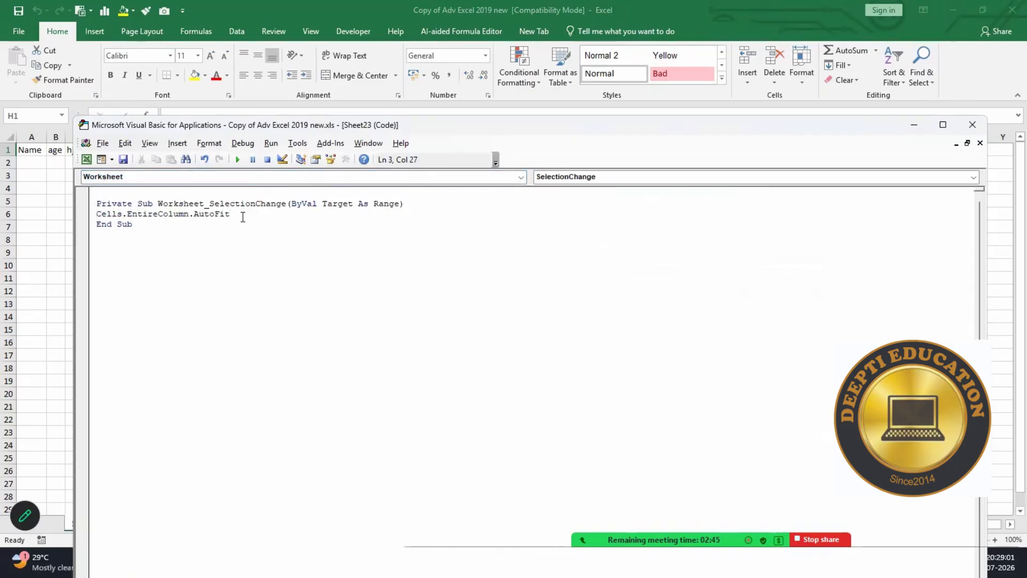
Step: Leave the code editor for Sheet5 and select the empty cell N18
{"action": "left_click", "coordinate": [102, 142]}
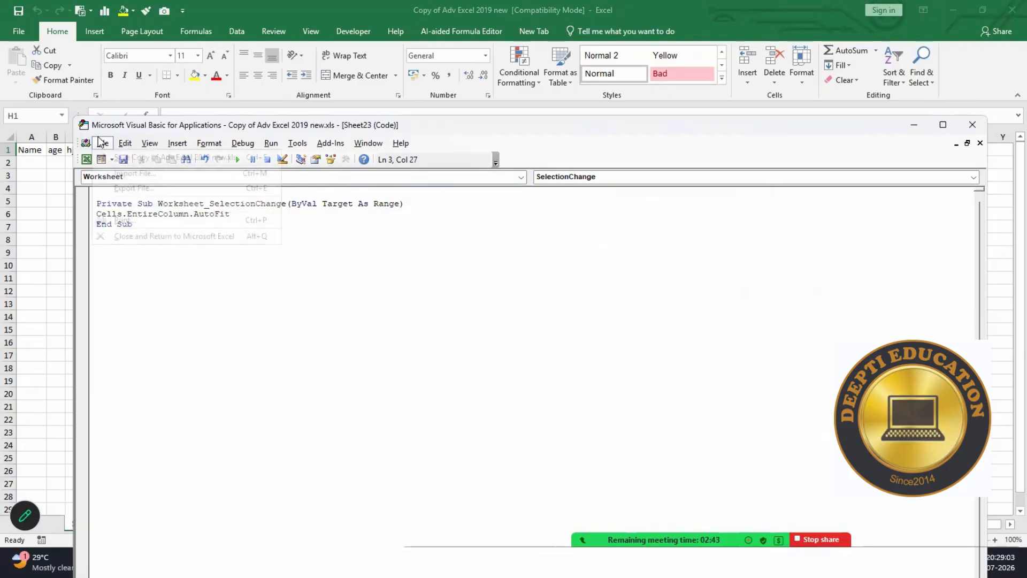
{"action": "left_click", "coordinate": [130, 234]}
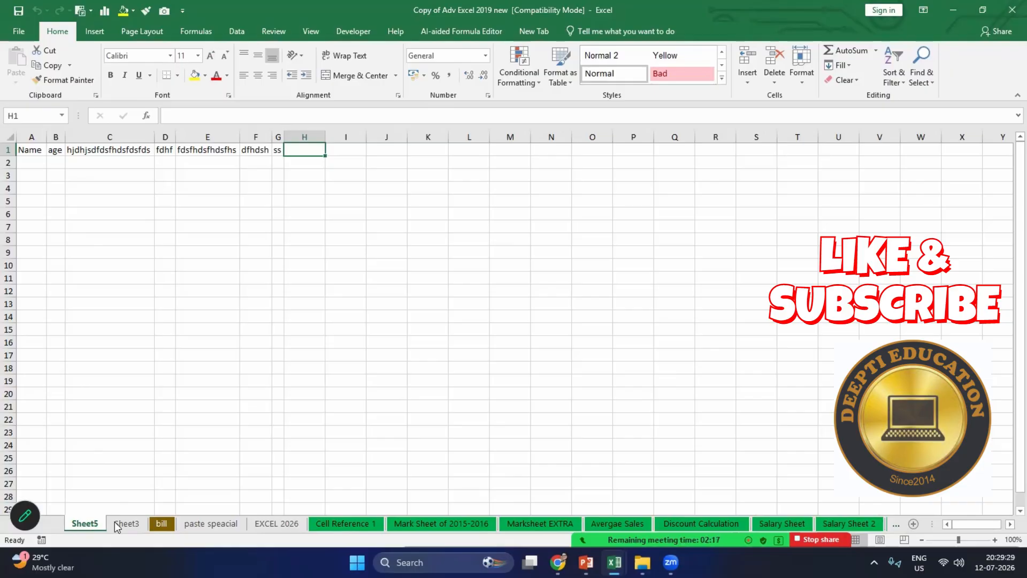
{"action": "left_click", "coordinate": [508, 343]}
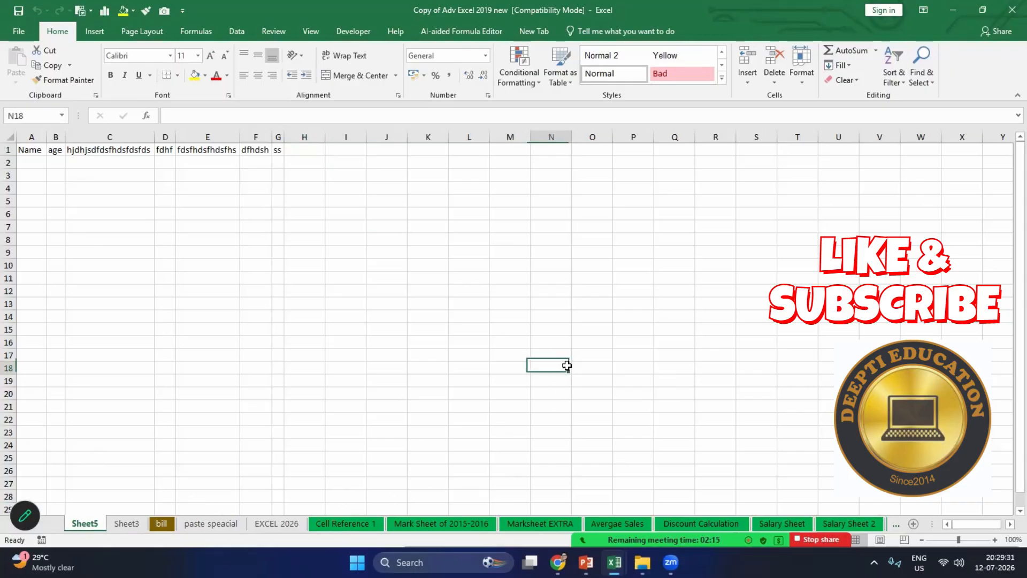